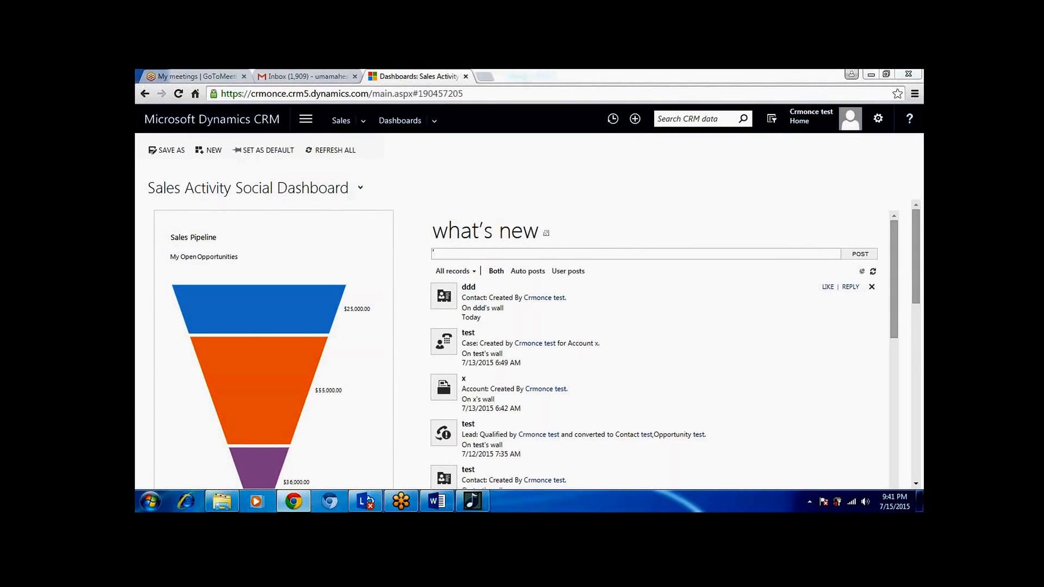
# Step: Switch to the Dialogs document in Word and read the overview of dialog processes and where to customize them
pyautogui.click(440, 500)
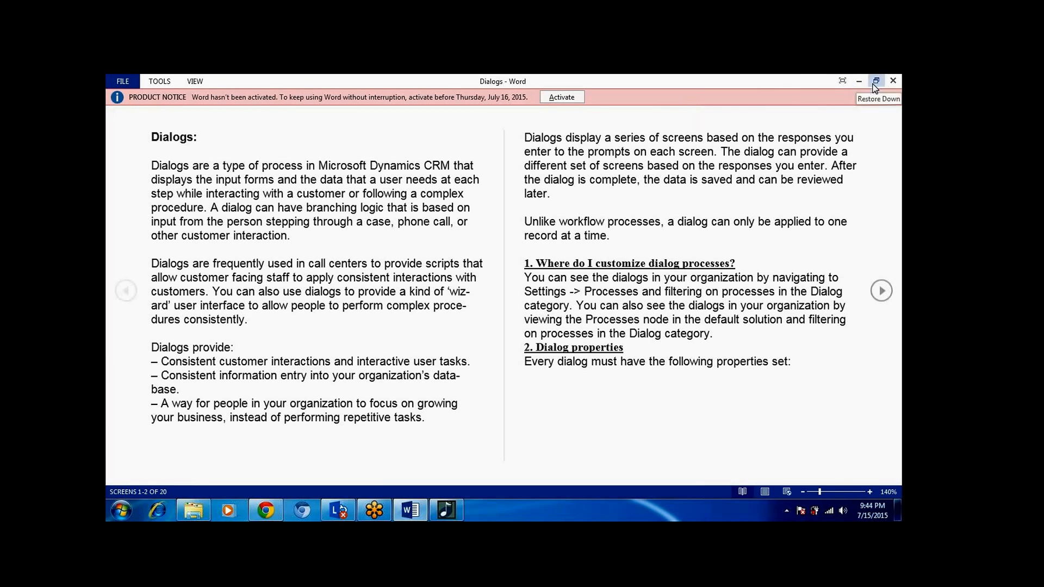
pyautogui.click(851, 96)
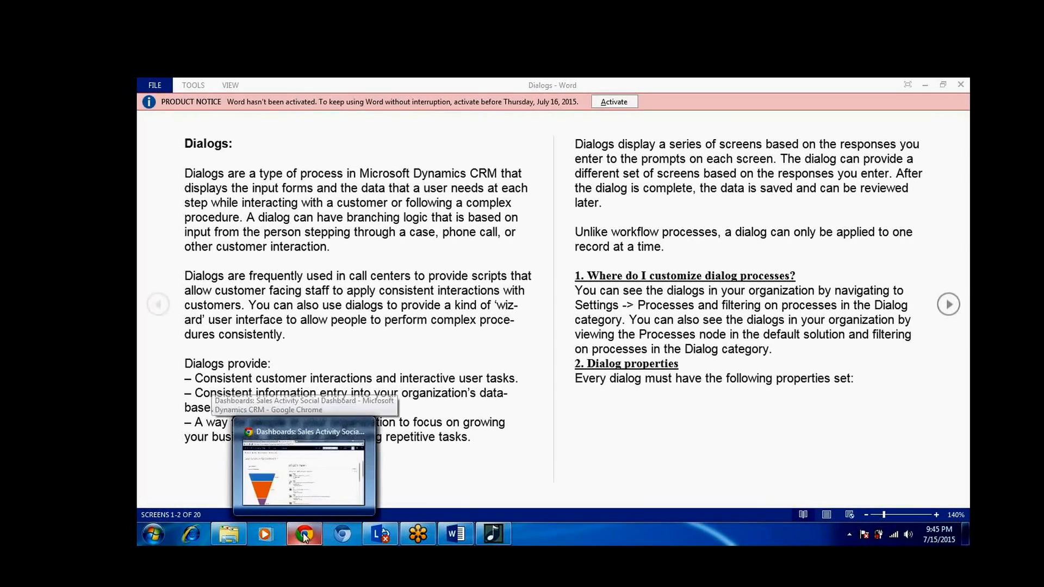
# Step: Switch back to Dynamics CRM in Chrome and open the Processes component of the customizations solution under Settings
pyautogui.click(296, 534)
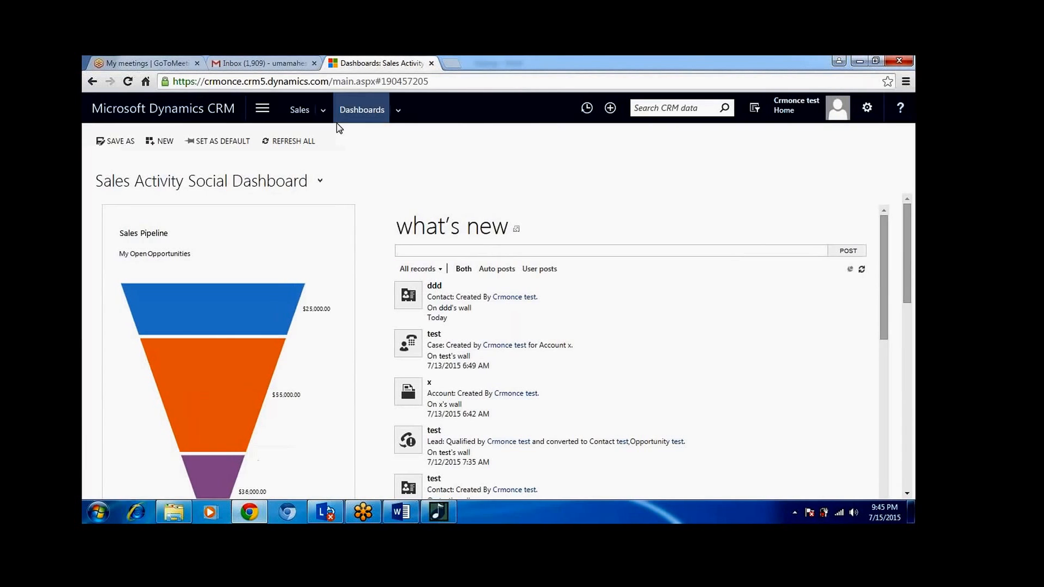
pyautogui.click(266, 108)
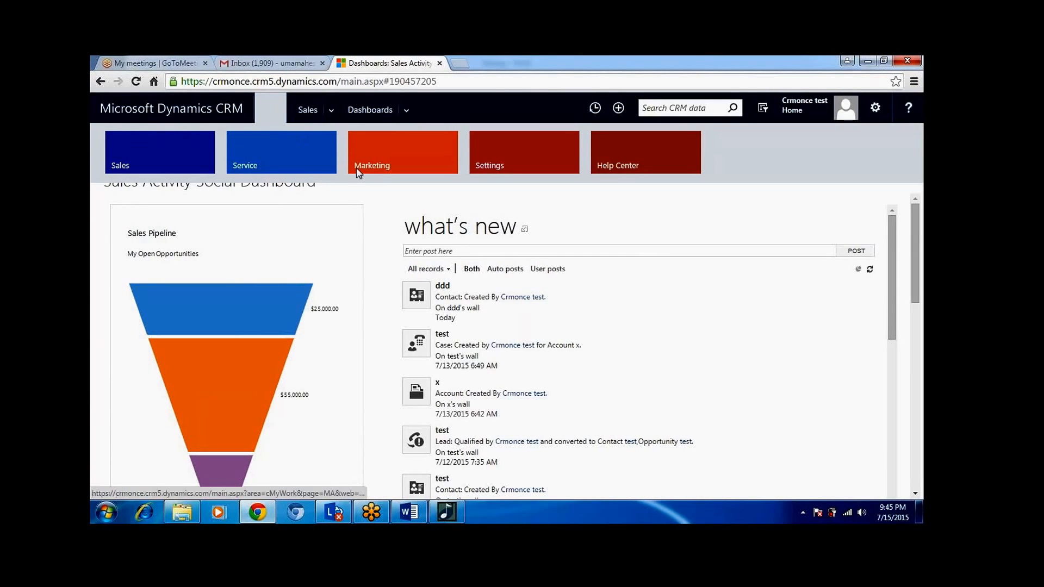
pyautogui.click(530, 151)
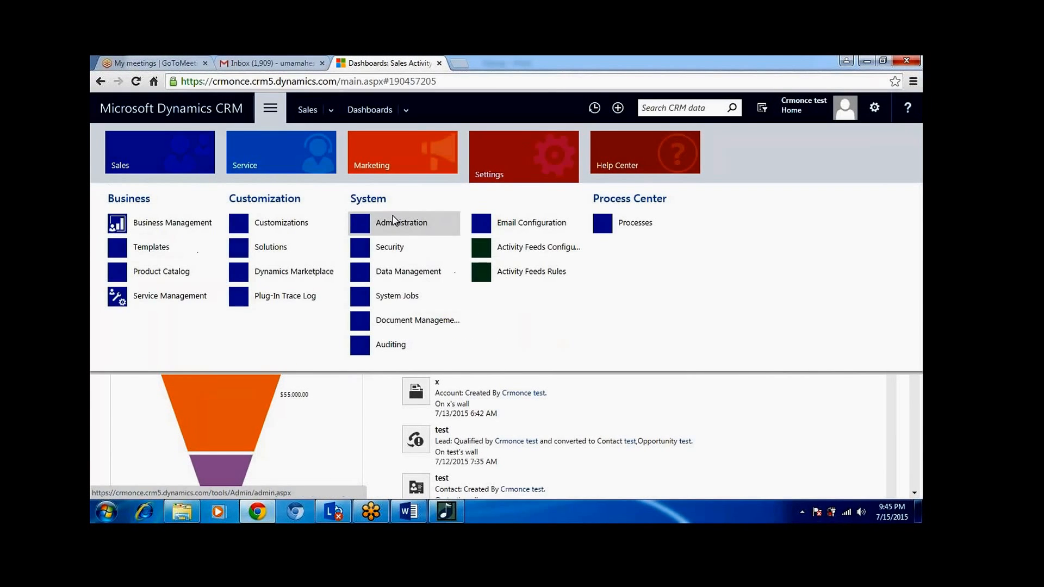
pyautogui.click(285, 246)
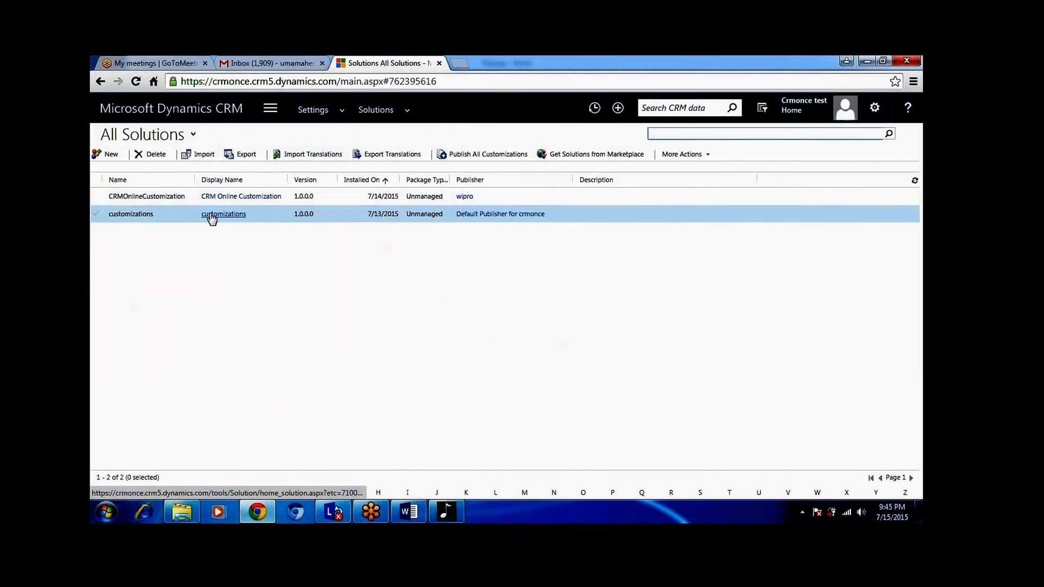
pyautogui.doubleClick(182, 219)
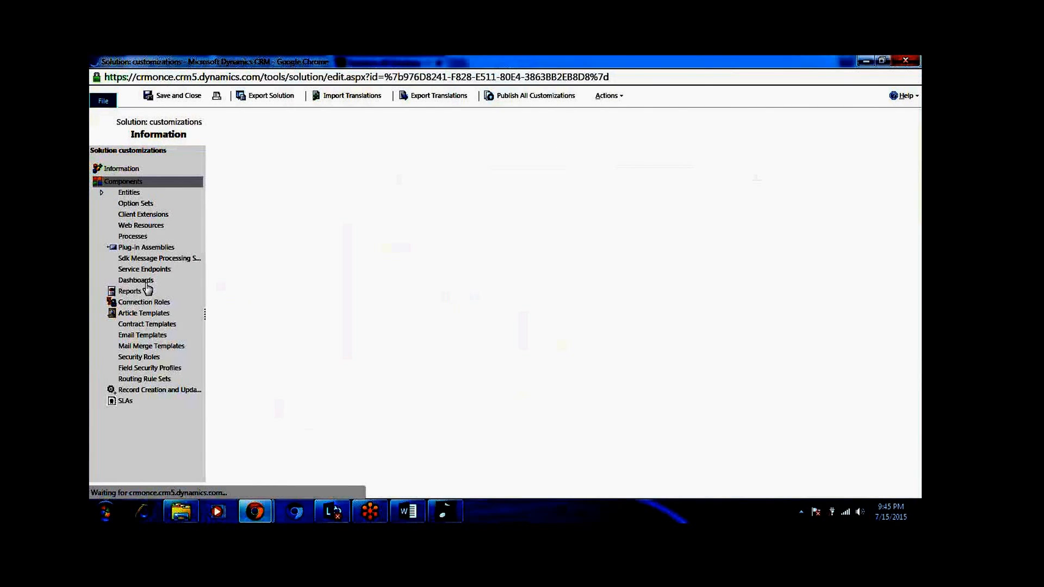
pyautogui.click(136, 239)
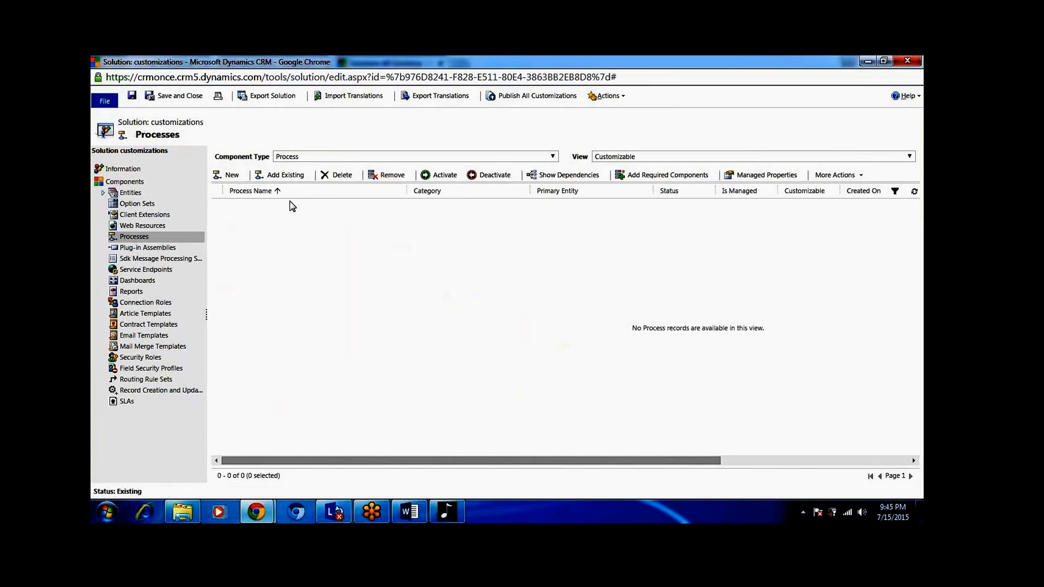
# Step: Create a new blank process named Test Dialog with category Dialog for the Account entity, and dismiss the pop-up blocker alert
pyautogui.click(255, 175)
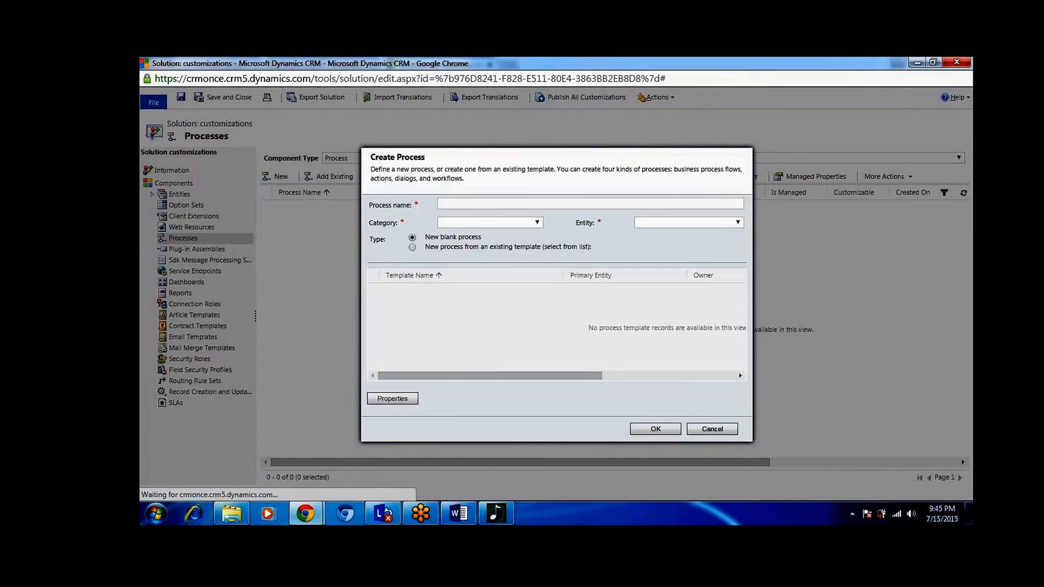
pyautogui.click(480, 204)
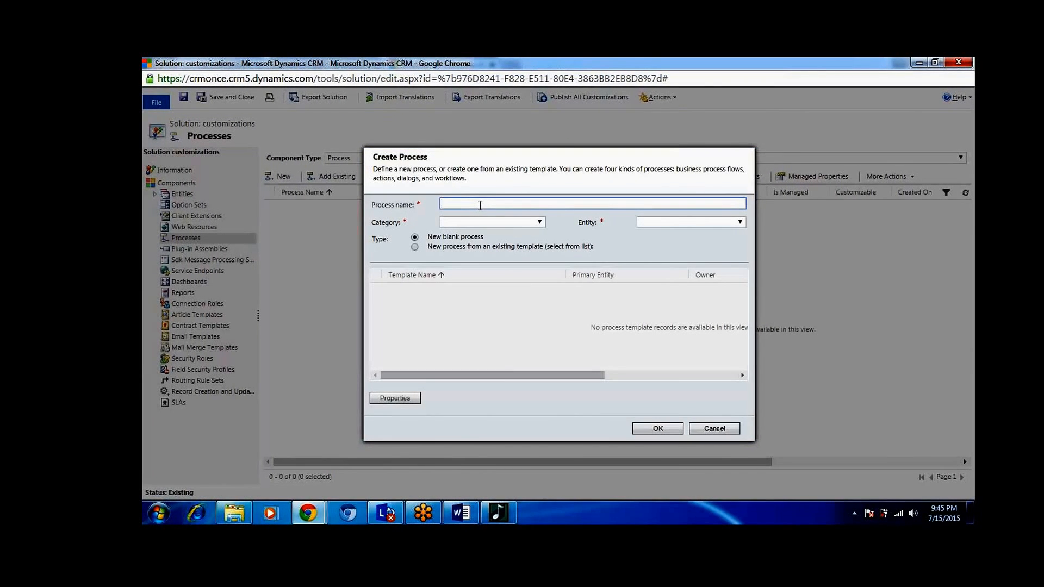
pyautogui.write('Test Dialog')
pyautogui.click(481, 223)
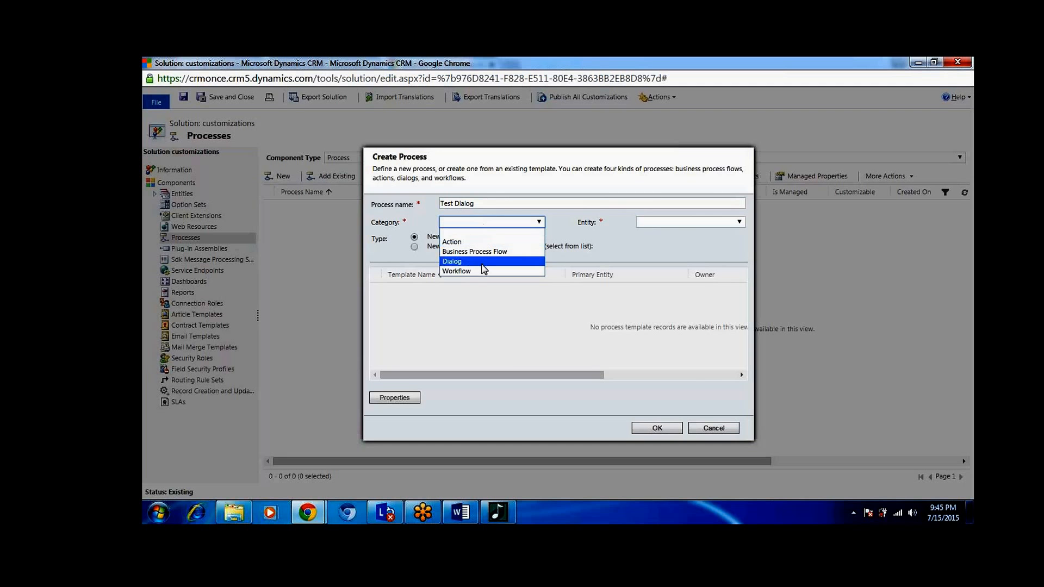
pyautogui.click(482, 263)
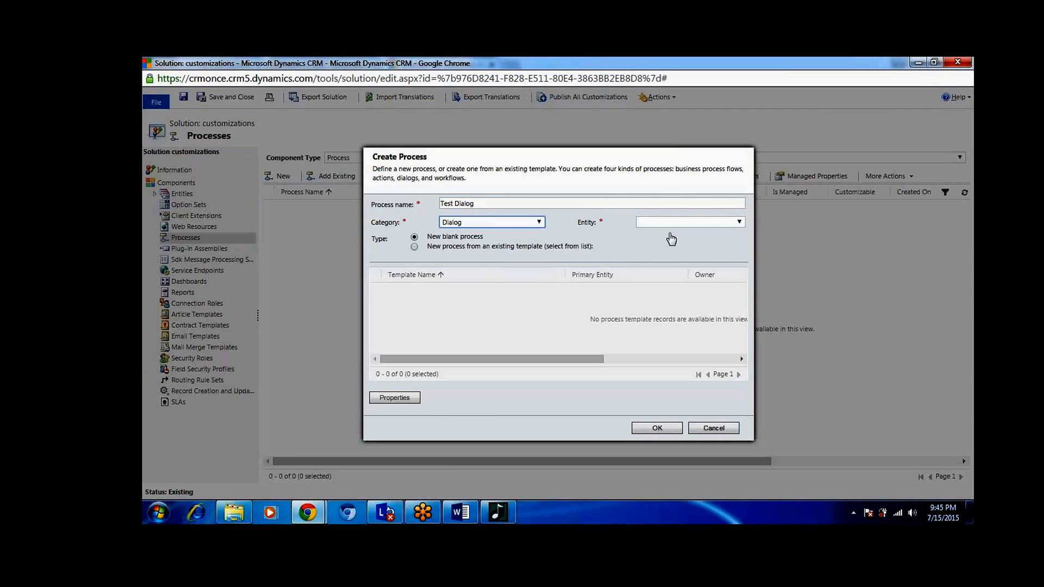
pyautogui.click(668, 223)
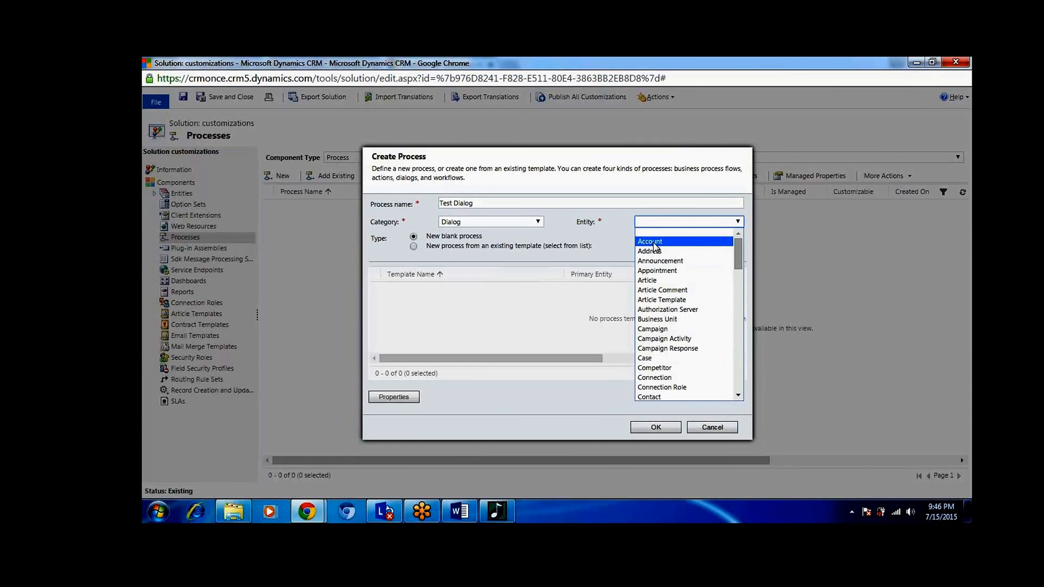
pyautogui.click(655, 243)
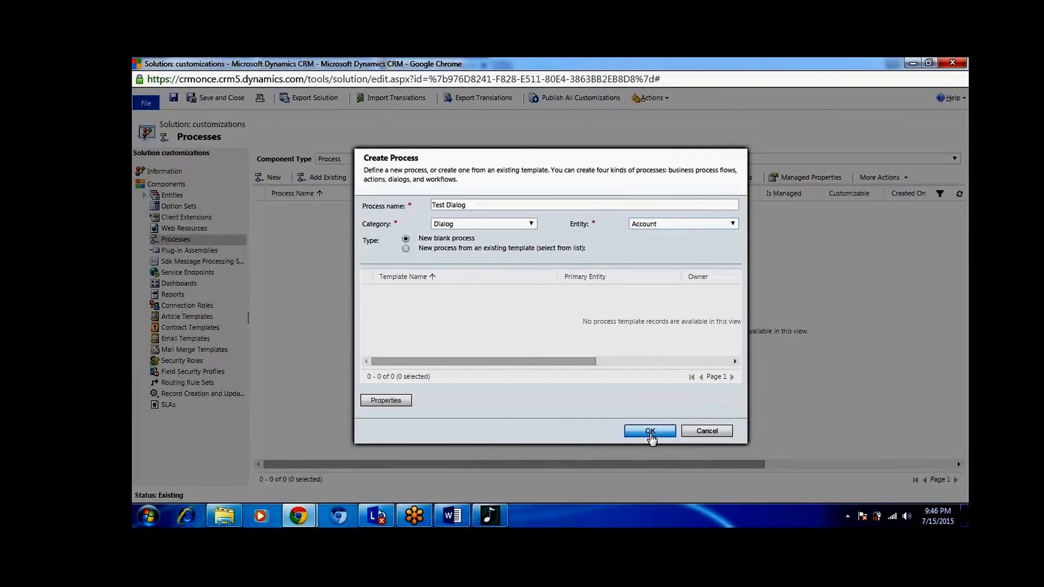
pyautogui.click(650, 432)
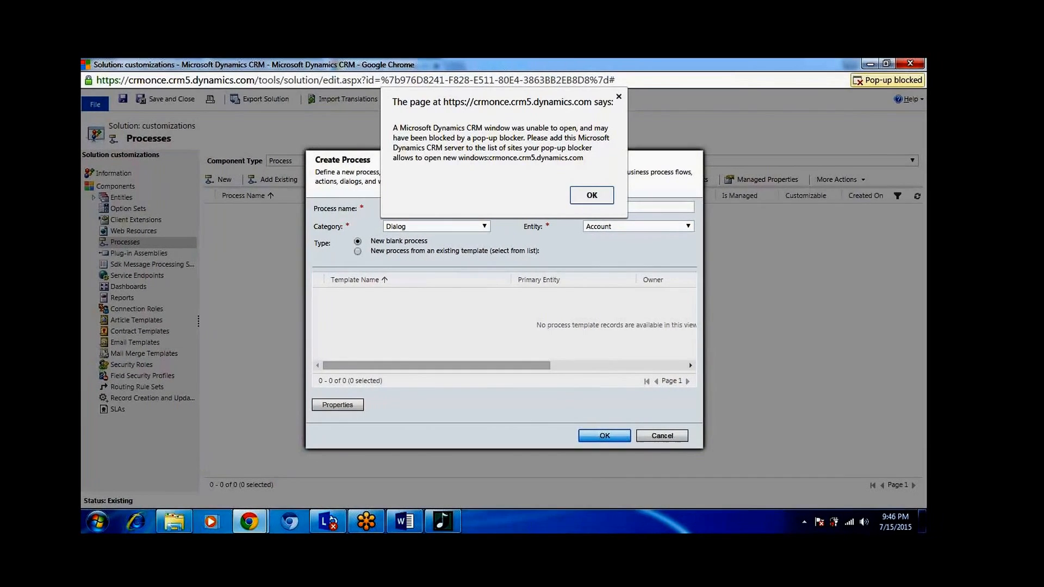
pyautogui.click(603, 195)
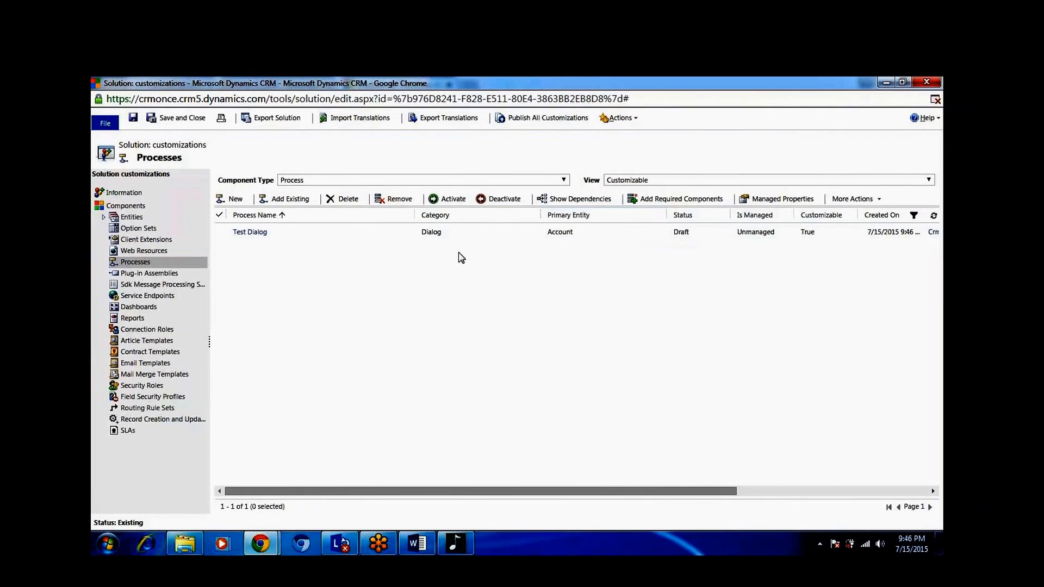
# Step: Open the Test Dialog process for editing and maximize its window
pyautogui.click(476, 233)
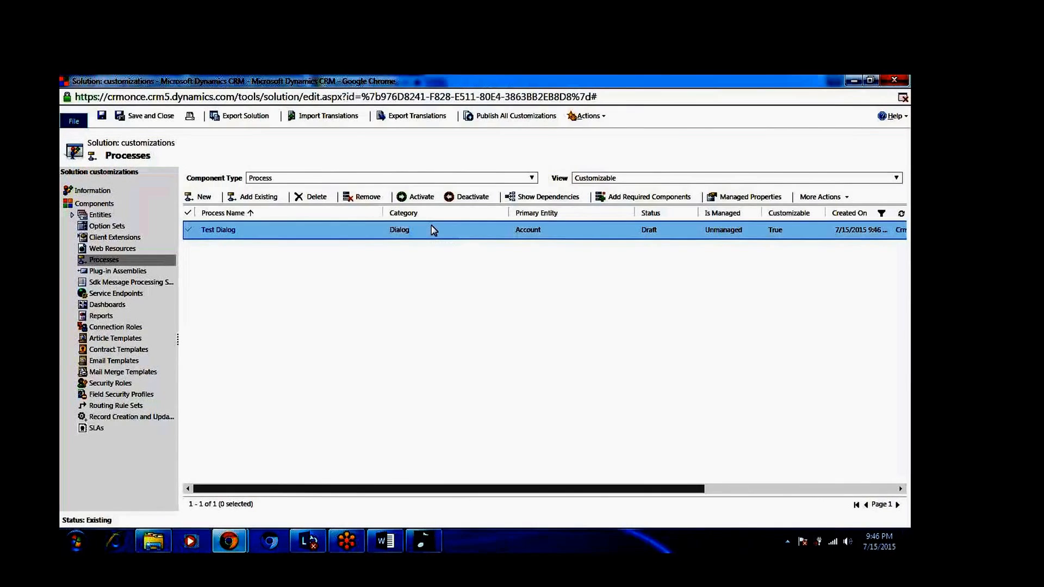
pyautogui.doubleClick(434, 231)
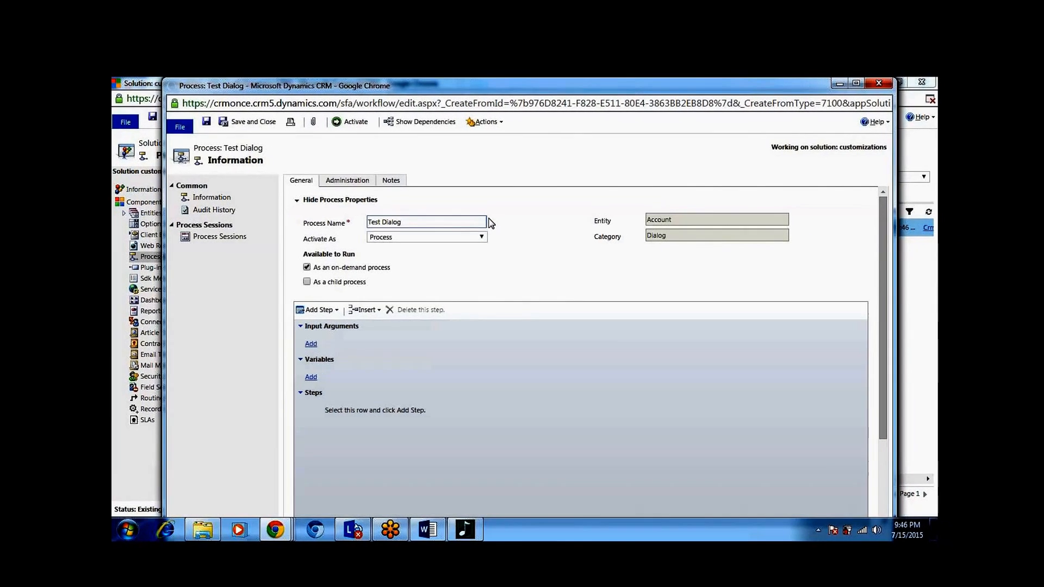
pyautogui.doubleClick(646, 85)
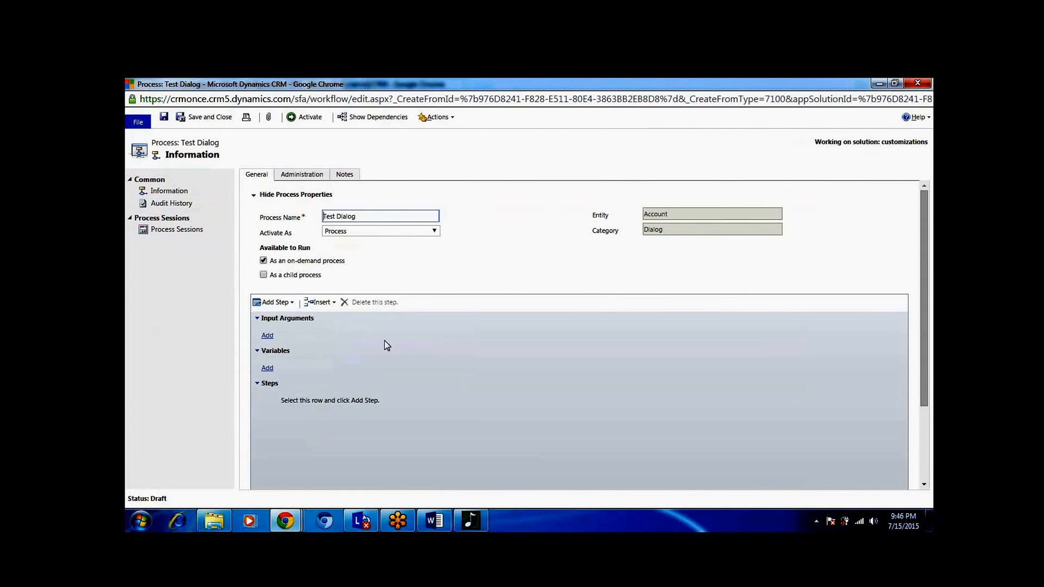
# Step: Add a Page step to the empty Steps section of the Test Dialog process
pyautogui.scroll(-1, 384, 341)
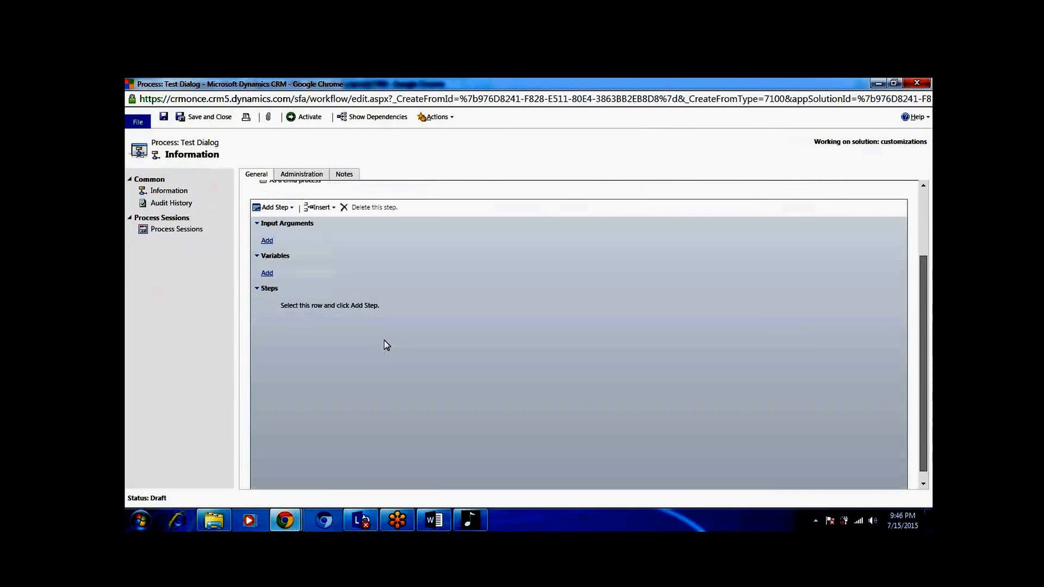
pyautogui.click(371, 306)
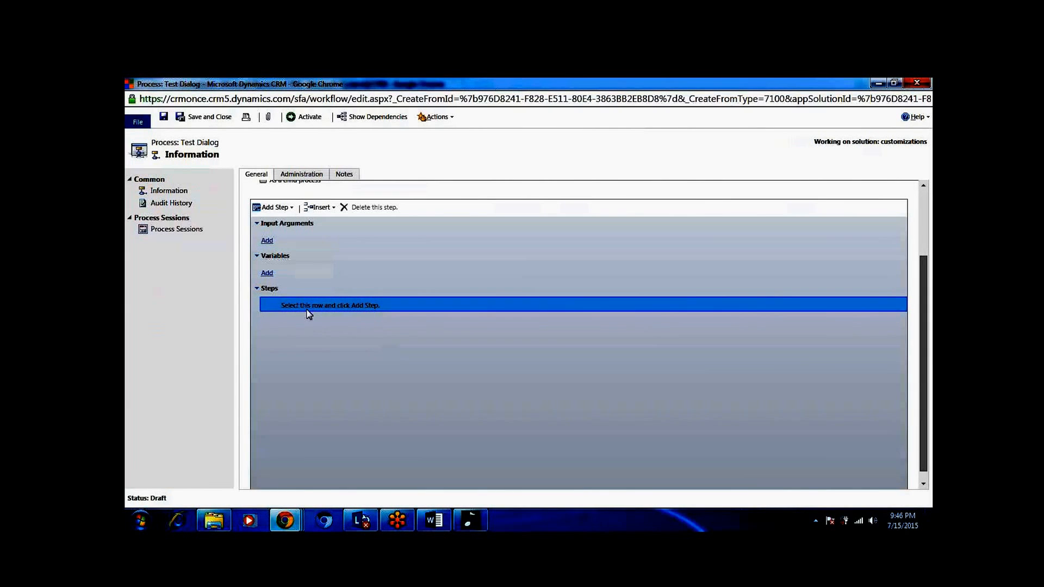
pyautogui.click(290, 208)
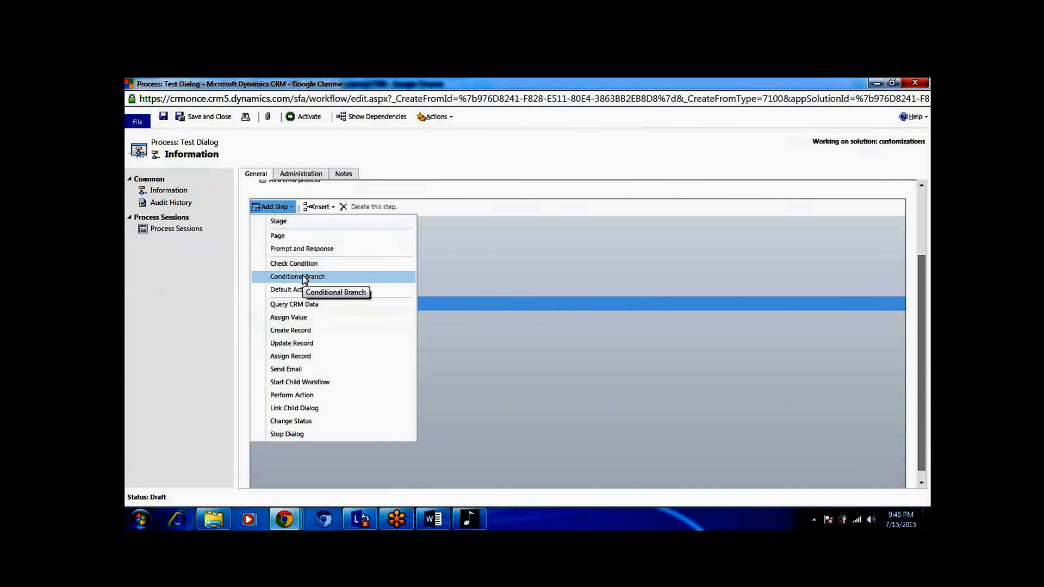
pyautogui.click(293, 236)
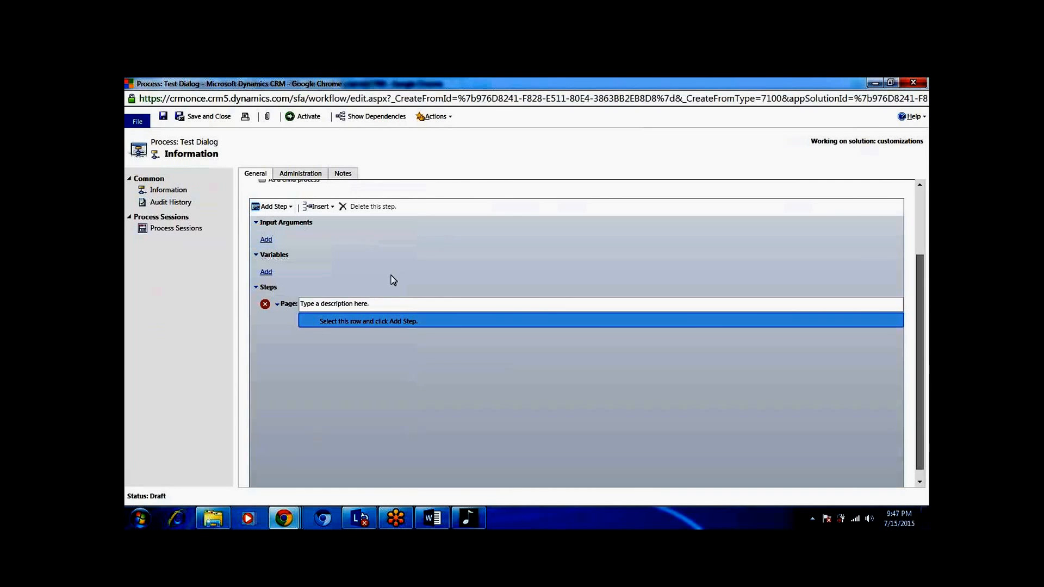
# Step: Add a Prompt and Response step inside the page
pyautogui.click(347, 304)
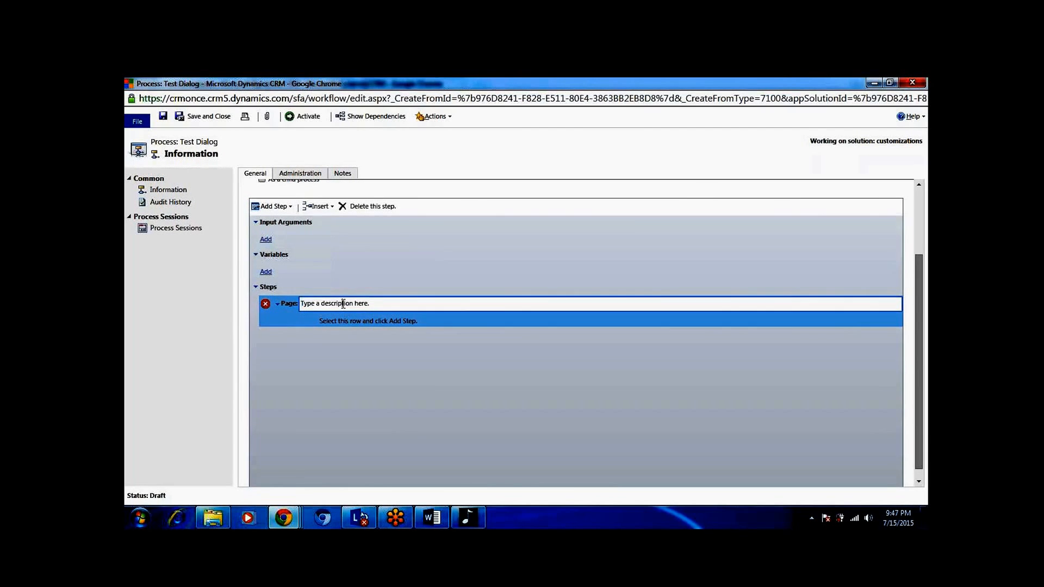
pyautogui.click(356, 321)
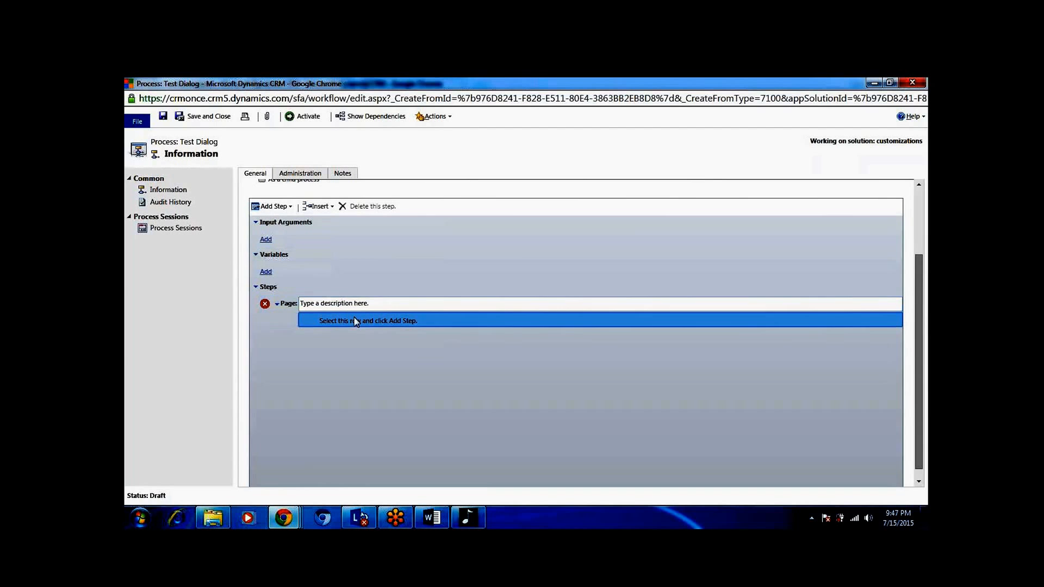
pyautogui.click(290, 206)
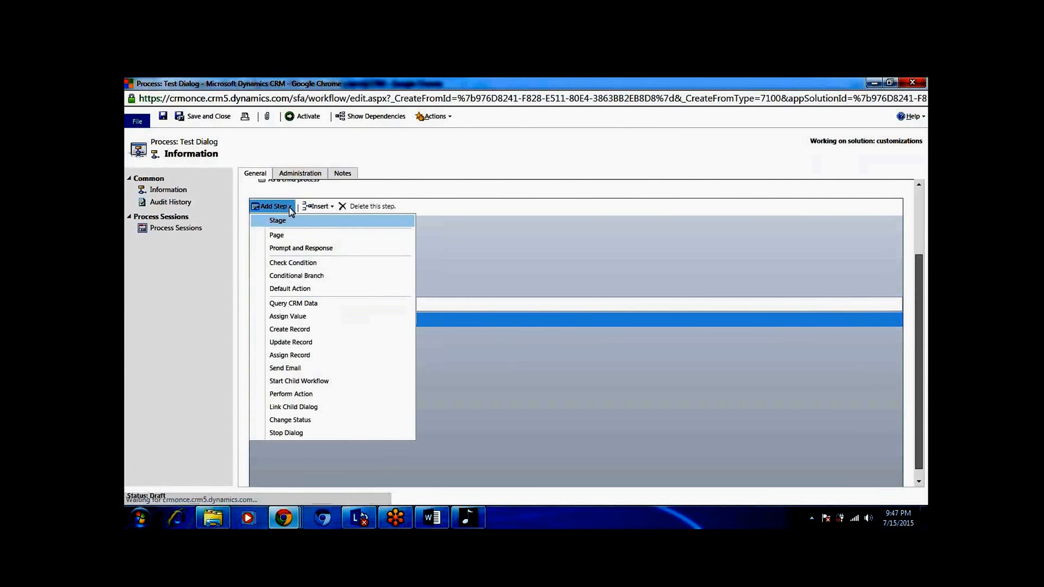
pyautogui.click(295, 249)
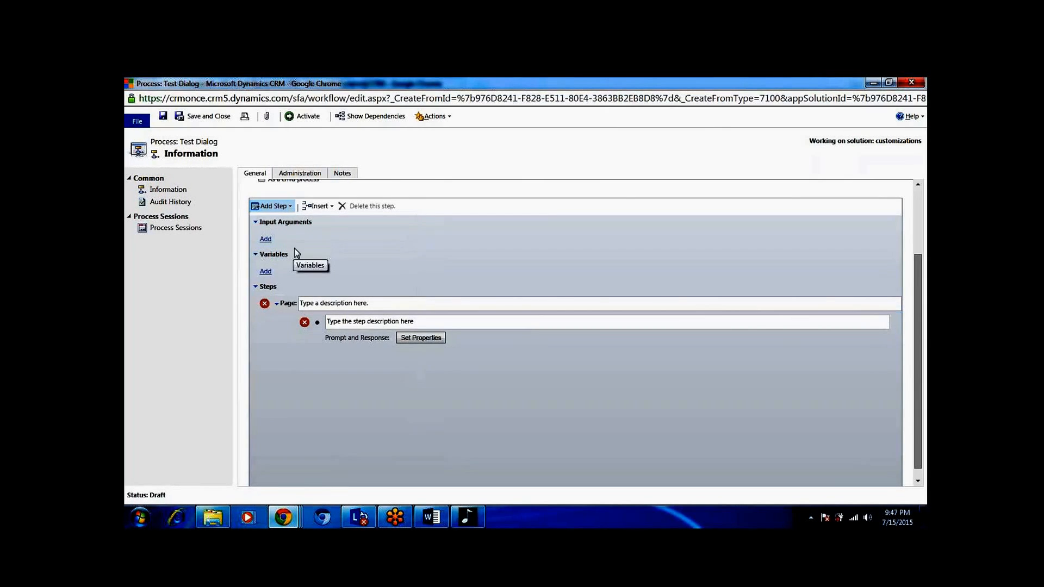
# Step: Open the Prompt and Response step's properties in a maximized window and set the statement label to "Enter Data"
pyautogui.click(426, 341)
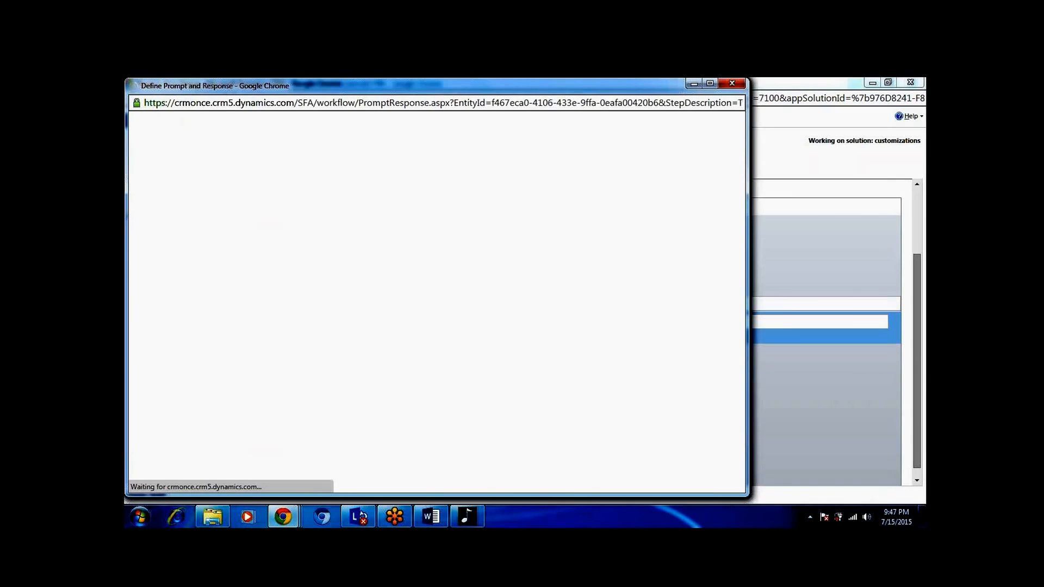
pyautogui.click(732, 83)
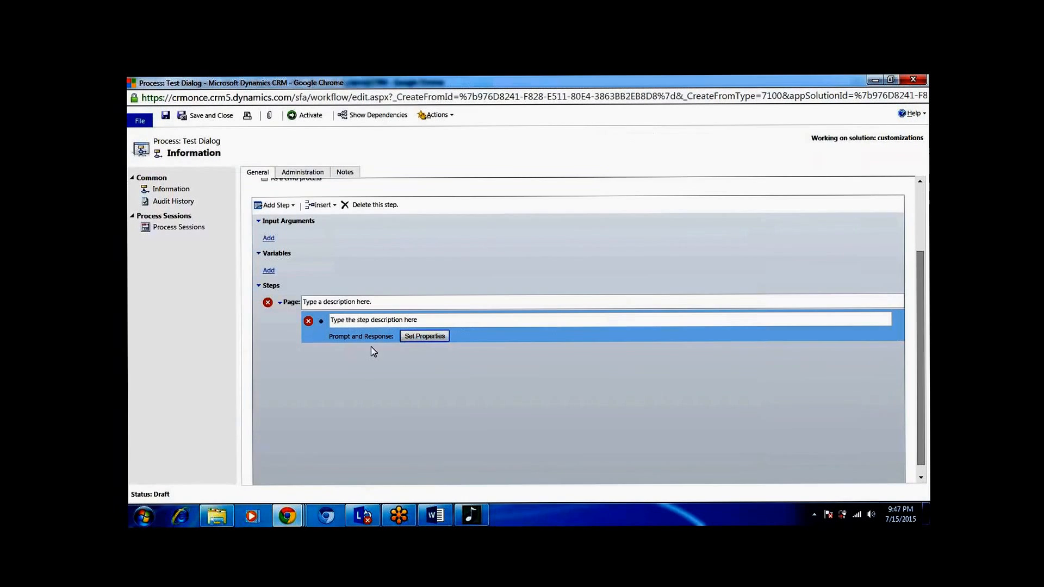
pyautogui.click(425, 336)
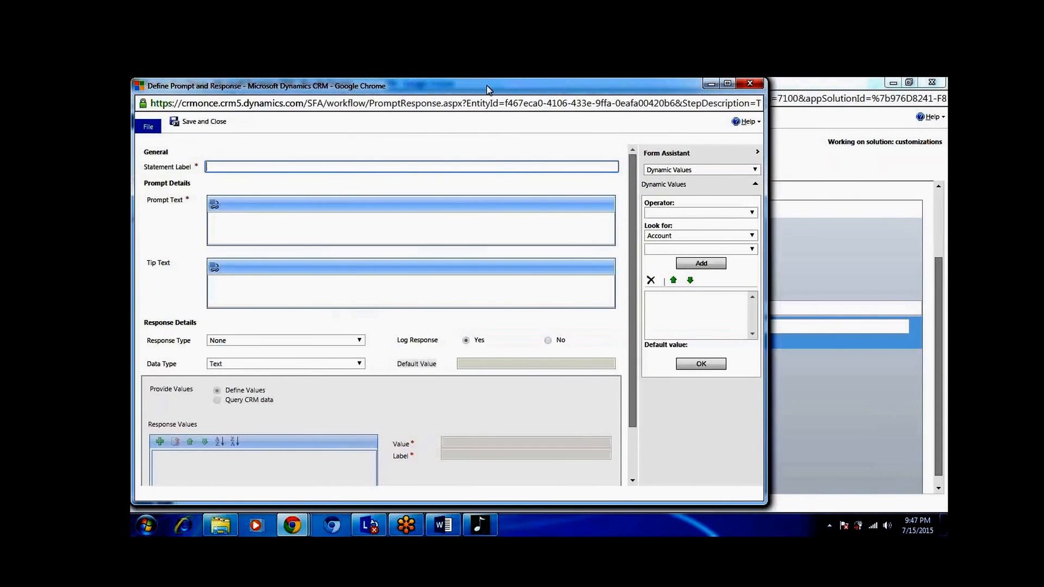
pyautogui.moveTo(486, 86); pyautogui.dragTo(508, 87)
pyautogui.doubleClick(508, 87)
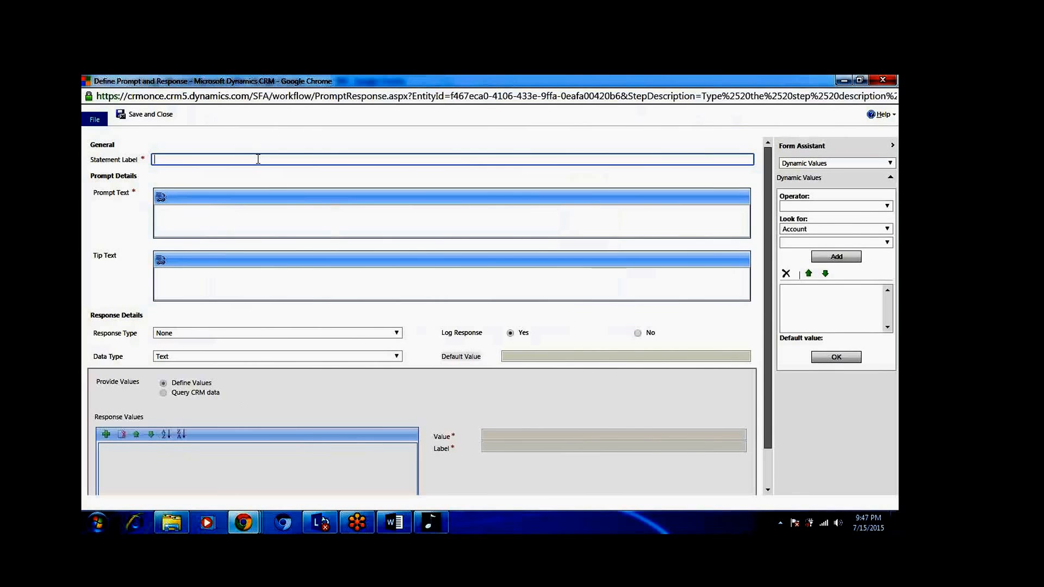
pyautogui.write('nter Data')
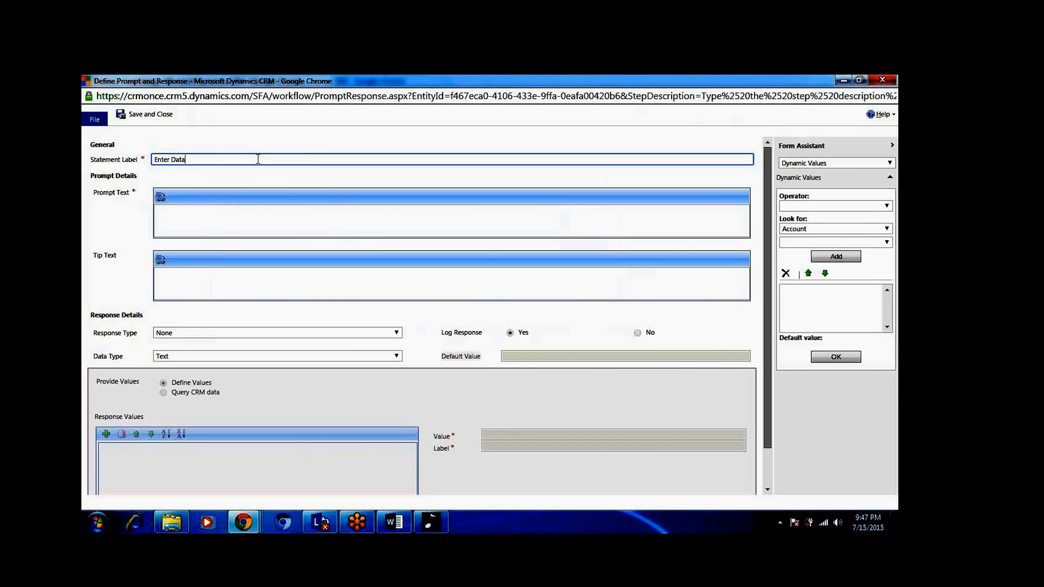
# Step: Set the prompt text to "Text Box" and leave the tip text empty
pyautogui.click(266, 208)
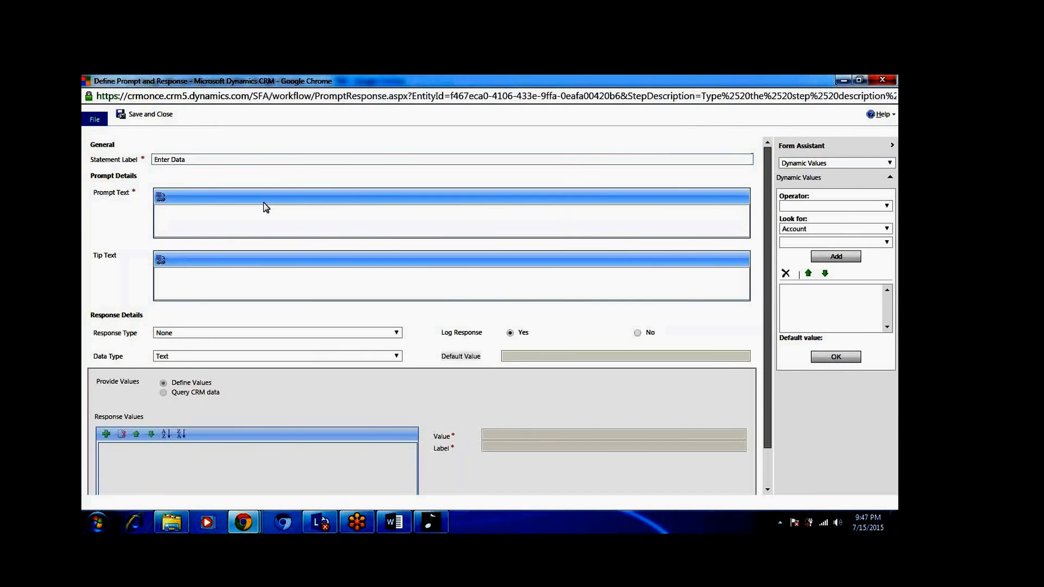
pyautogui.click(236, 217)
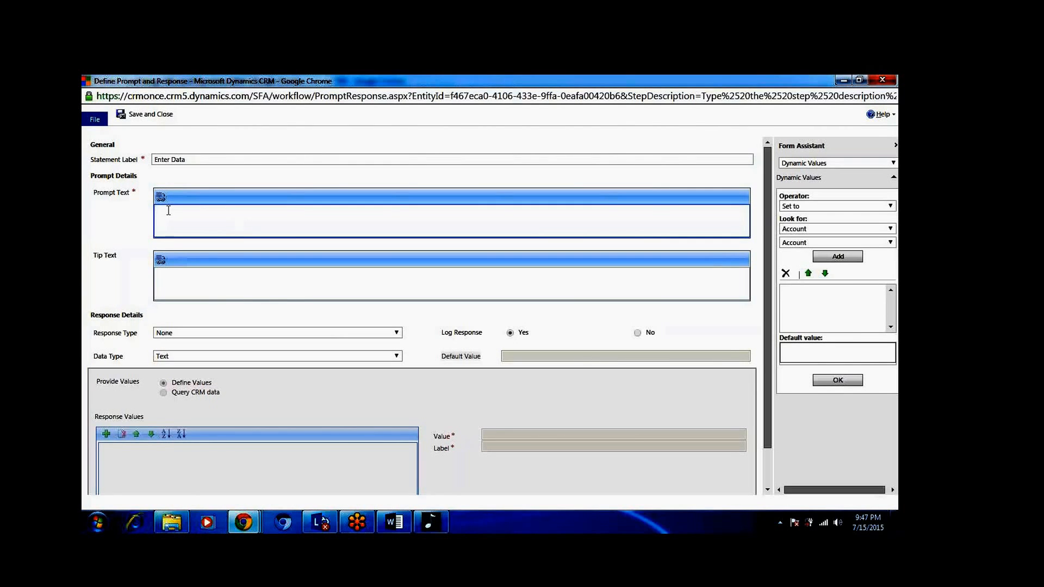
pyautogui.write('Text Bos')
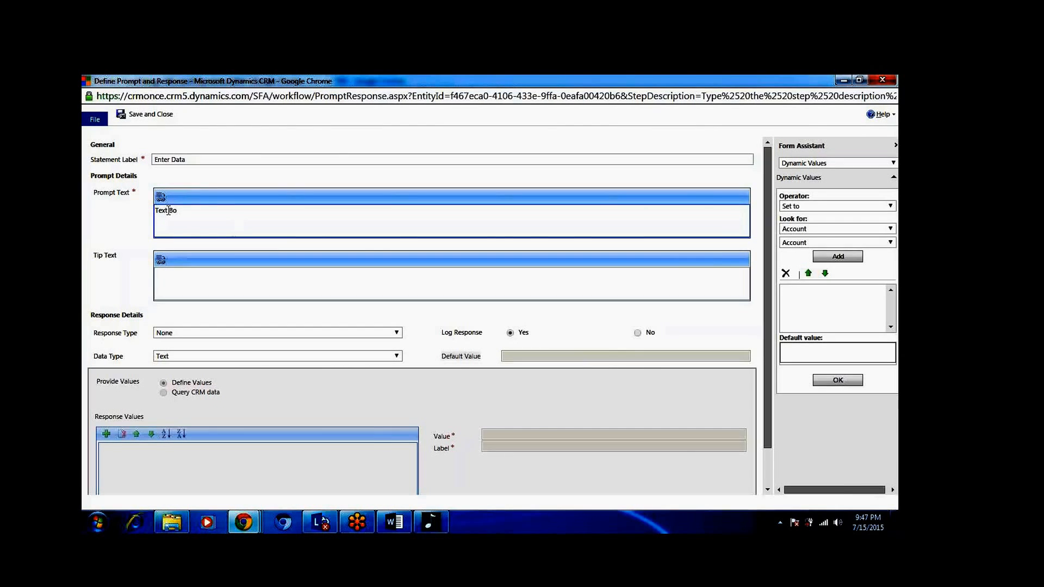
pyautogui.write('x')
pyautogui.click(196, 287)
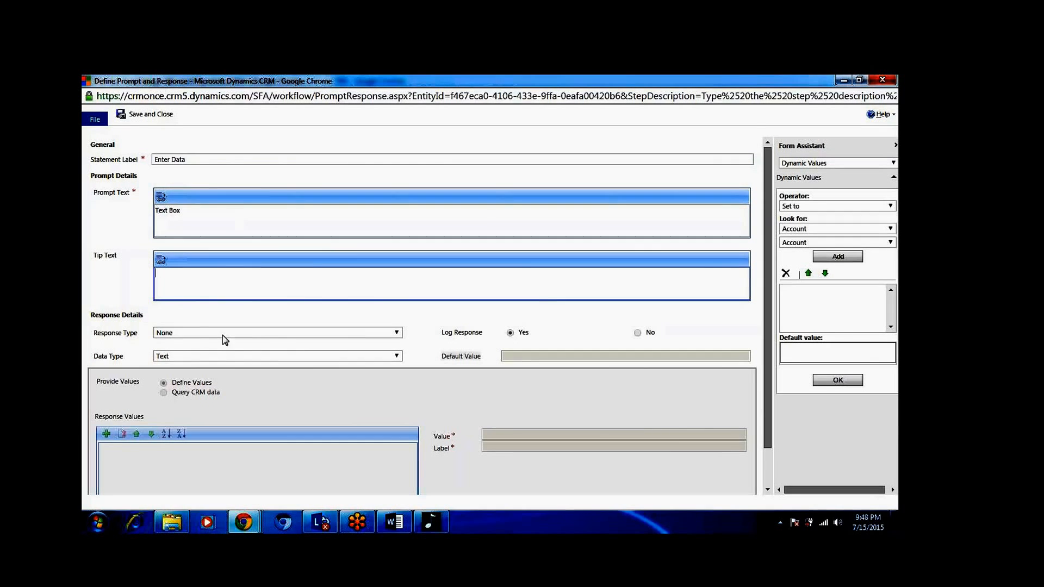
# Step: Set the response type to Single Line and keep Text as the data type
pyautogui.click(257, 336)
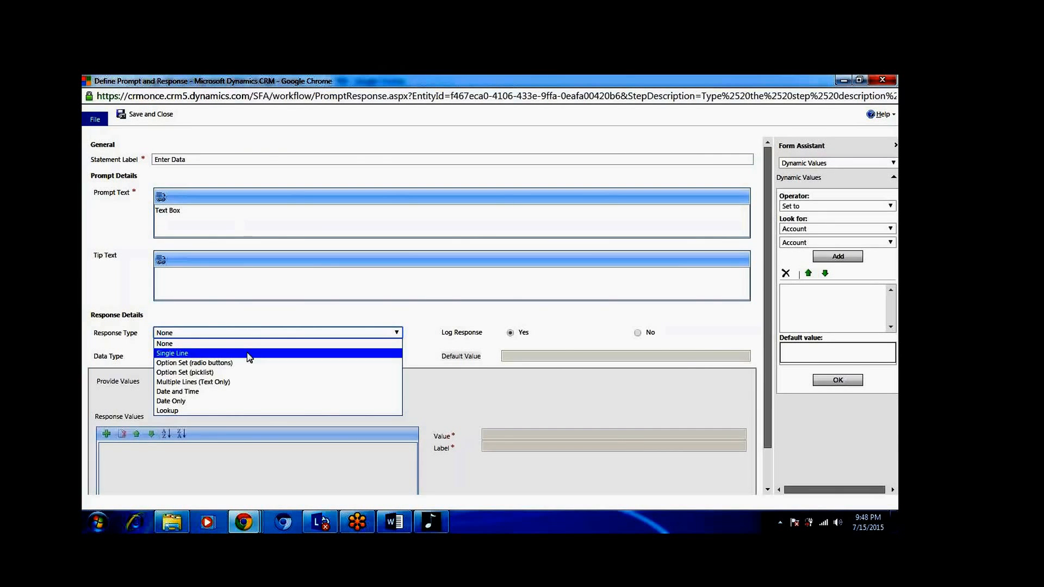
pyautogui.click(247, 353)
pyautogui.click(243, 334)
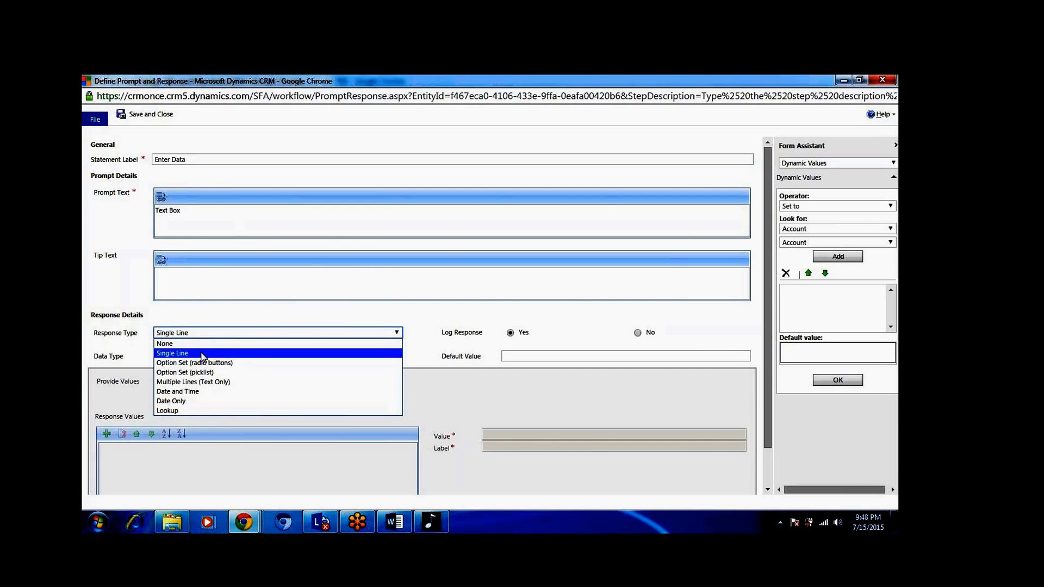
pyautogui.click(202, 355)
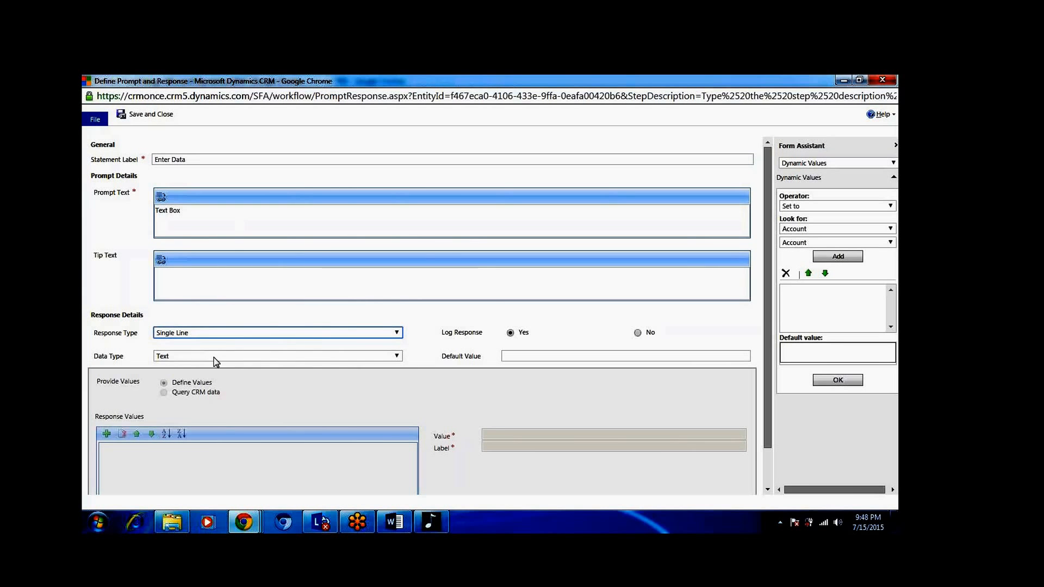
pyautogui.click(215, 358)
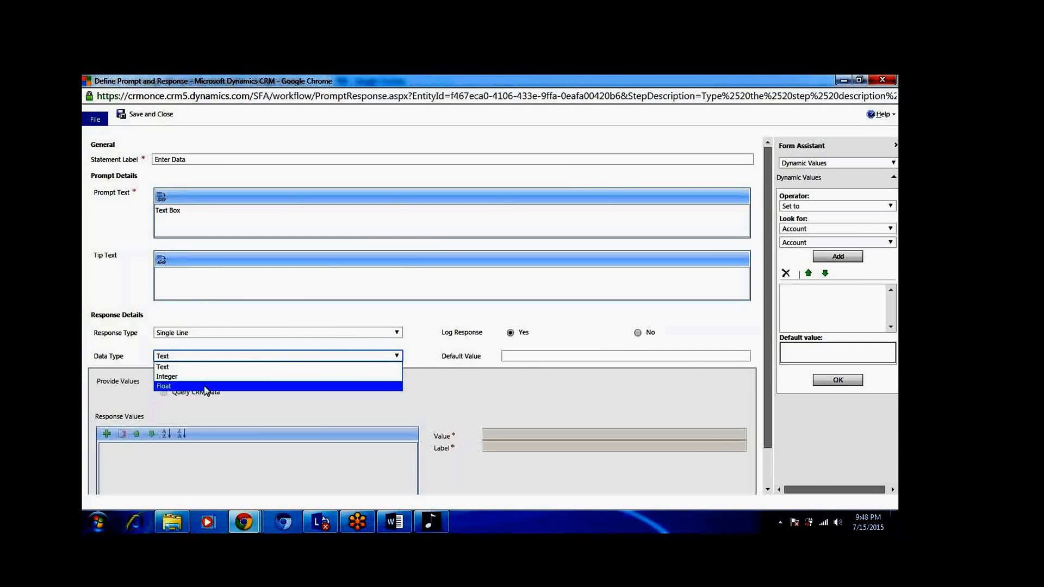
pyautogui.click(432, 324)
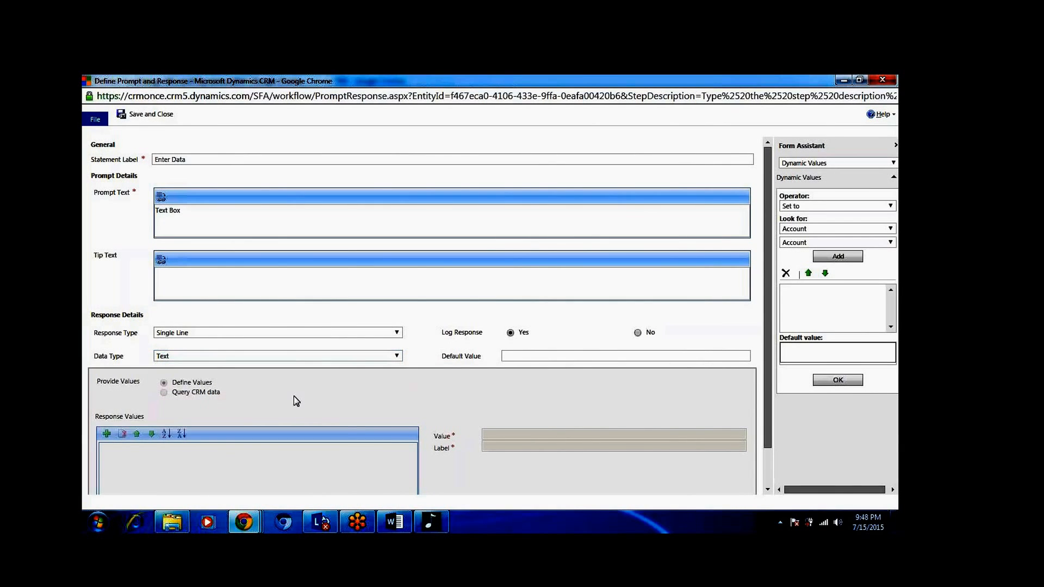
# Step: Try the Option Set (picklist) response type with its values provided by Query CRM data
pyautogui.click(892, 489)
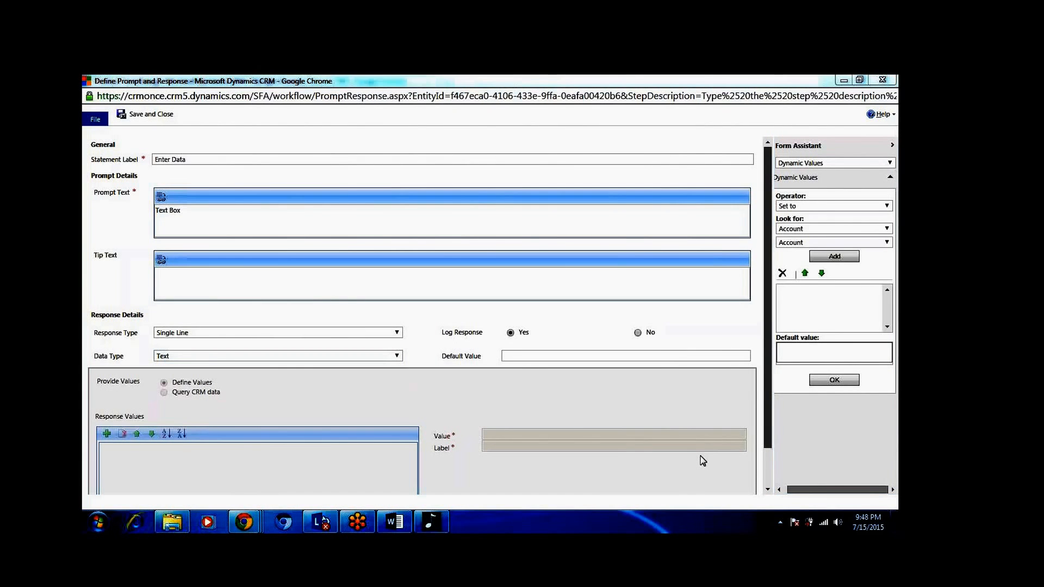
pyautogui.click(768, 450)
pyautogui.scroll(-3, 768, 449)
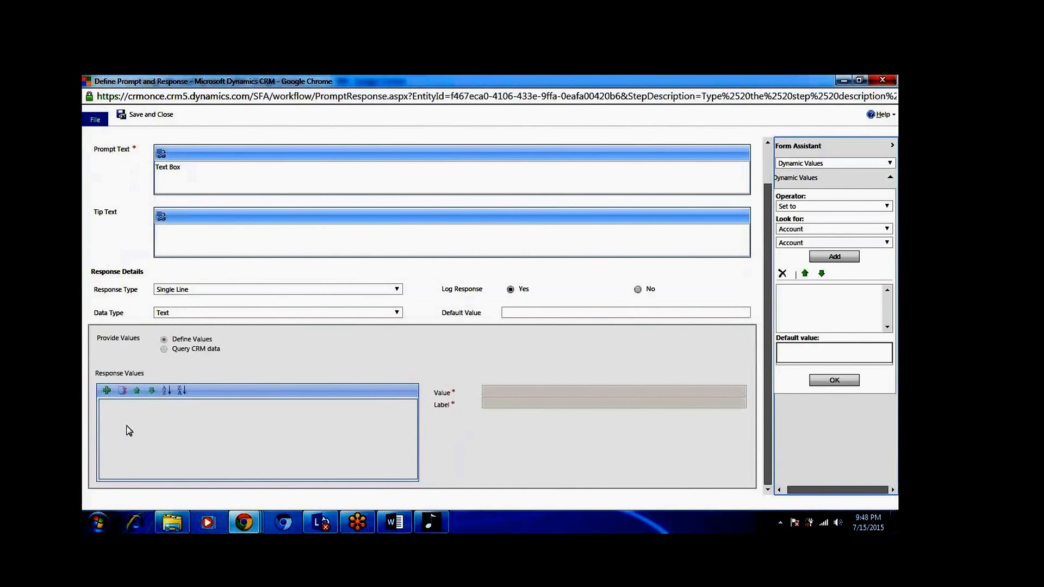
pyautogui.click(252, 290)
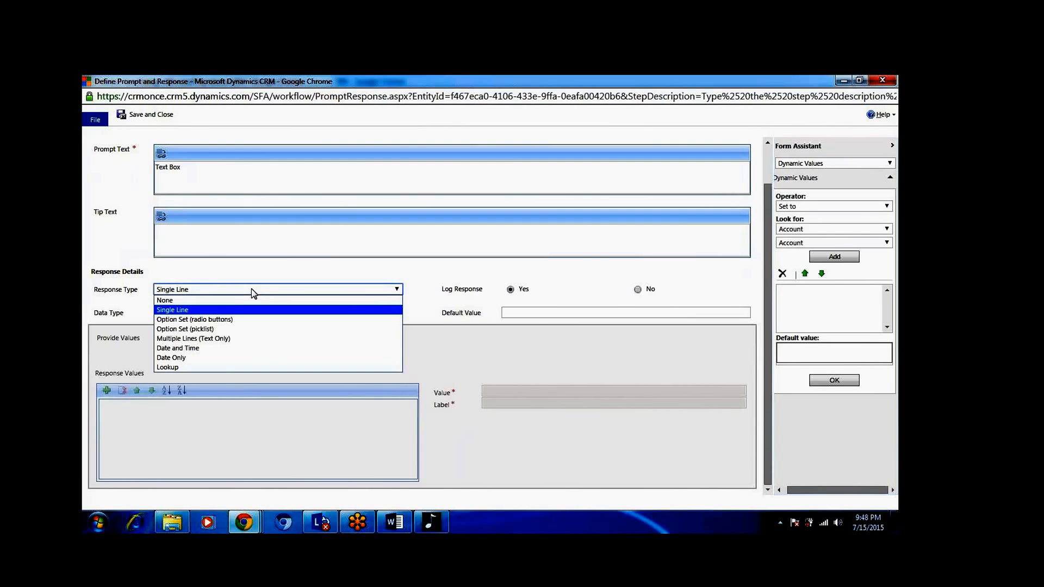
pyautogui.click(237, 330)
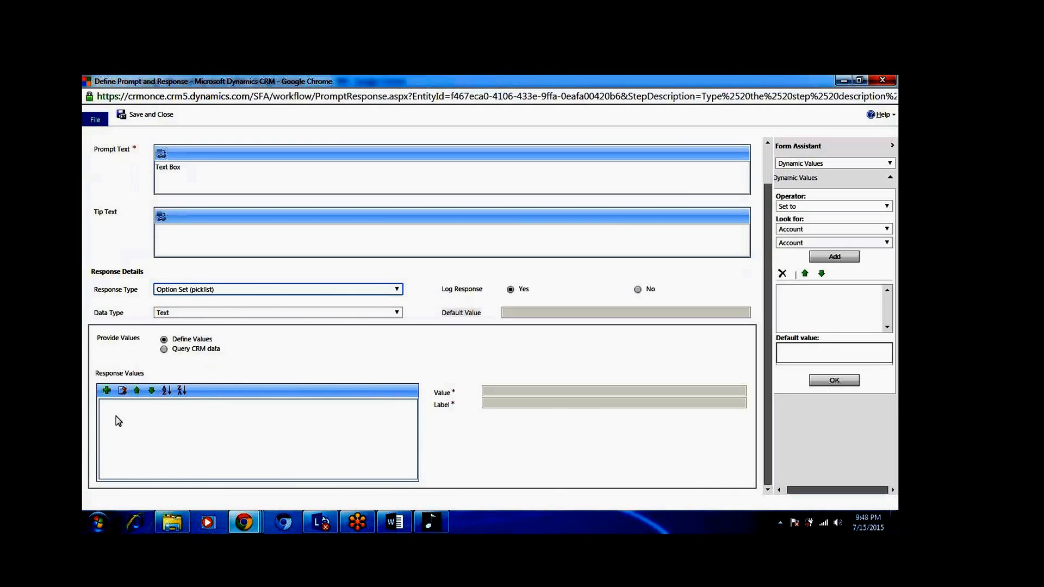
pyautogui.click(164, 349)
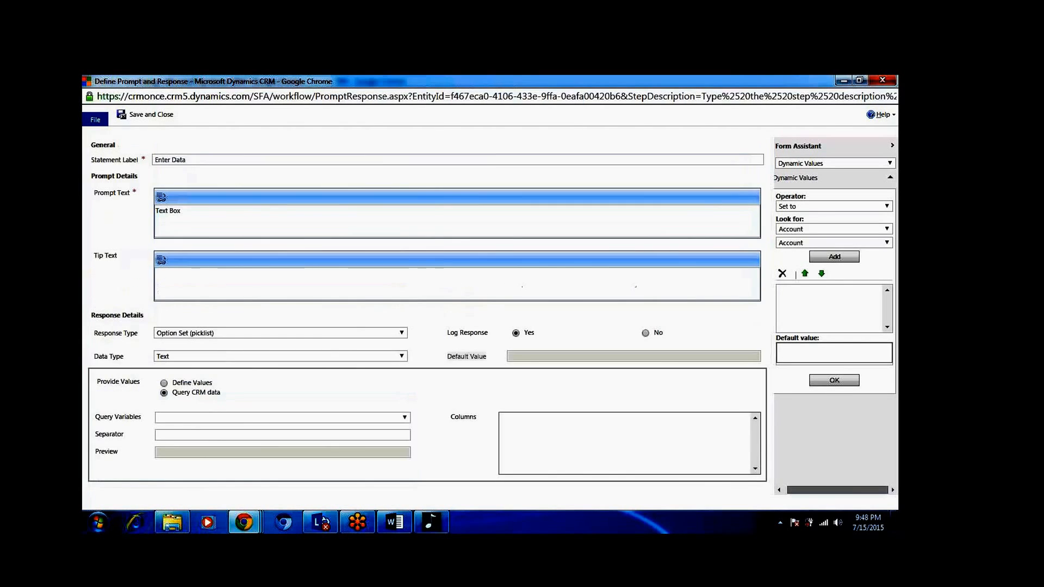
pyautogui.click(217, 422)
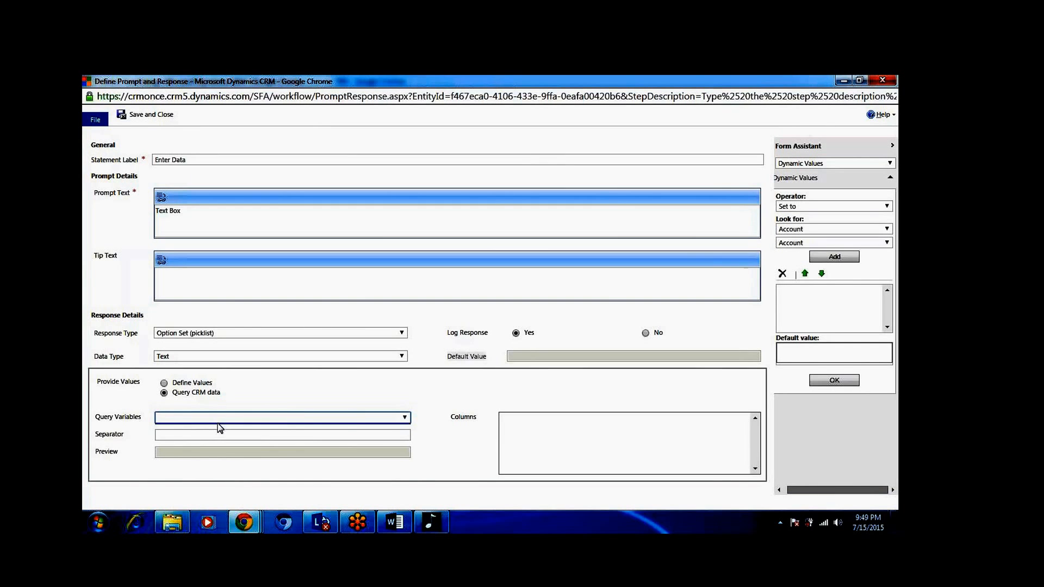
pyautogui.click(220, 433)
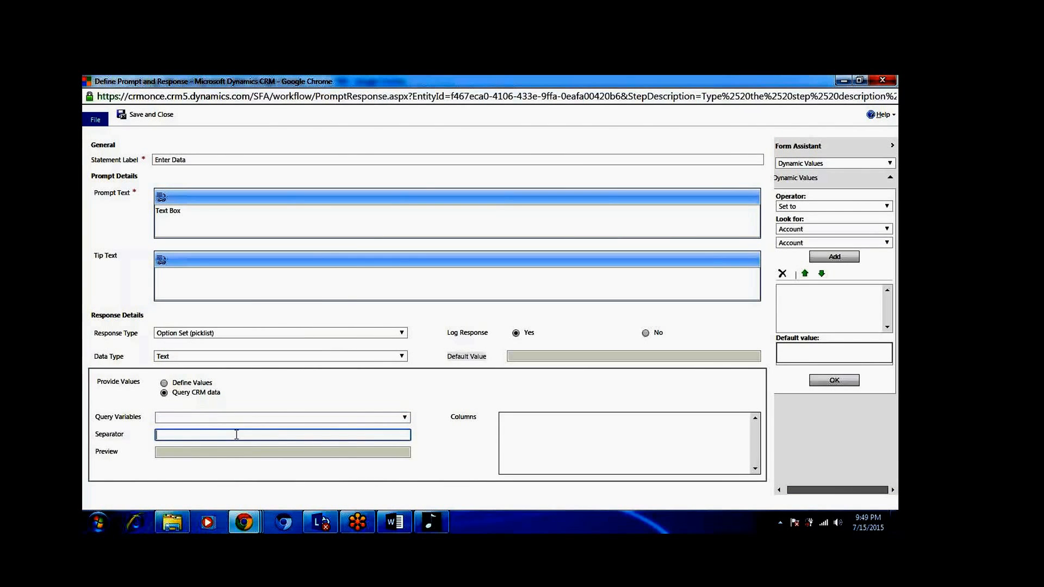
pyautogui.click(235, 422)
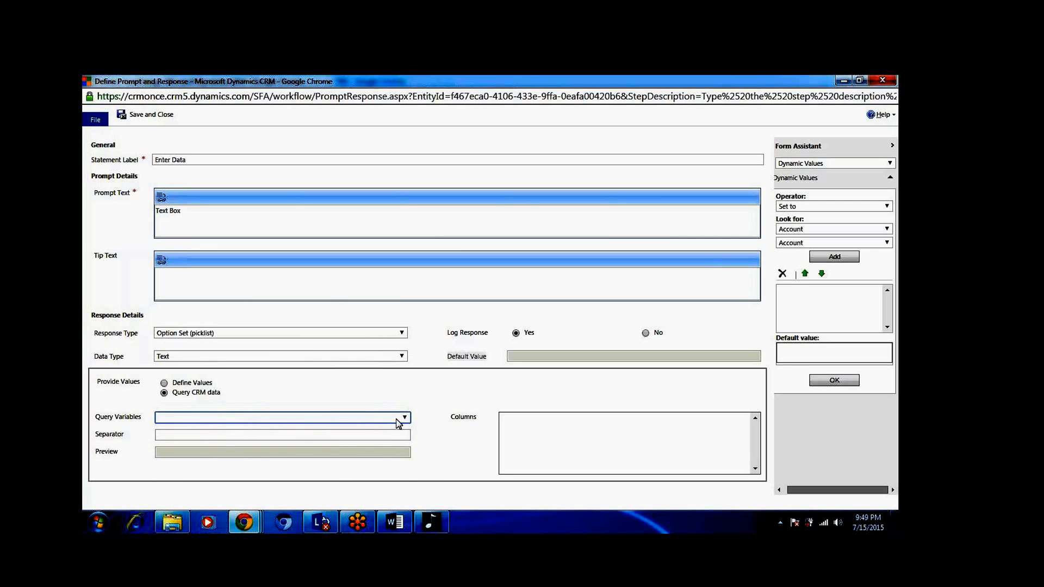
pyautogui.click(377, 435)
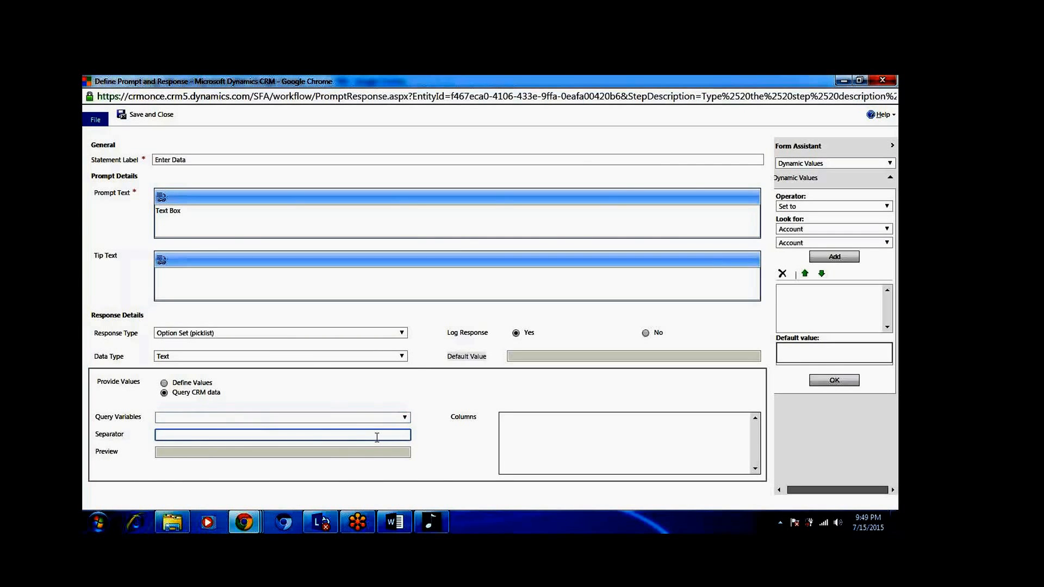
pyautogui.write('sser')
pyautogui.press('BackSpace')
pyautogui.press('BackSpace')
pyautogui.press('BackSpace')
pyautogui.press('BackSpace')
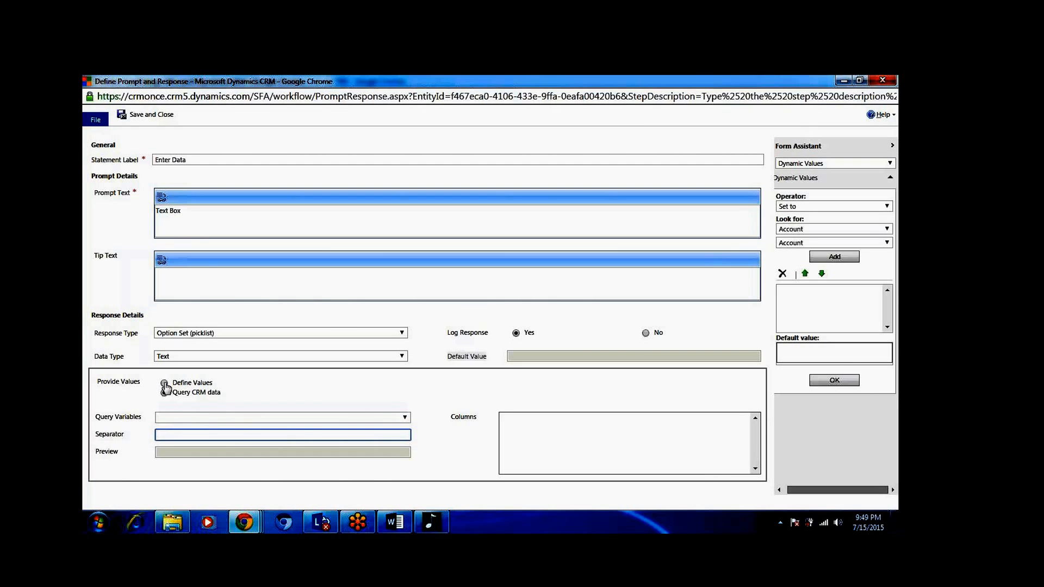
# Step: Switch the provided values back to Define Values and the response type back to Single Line, keeping the Text data type
pyautogui.click(164, 383)
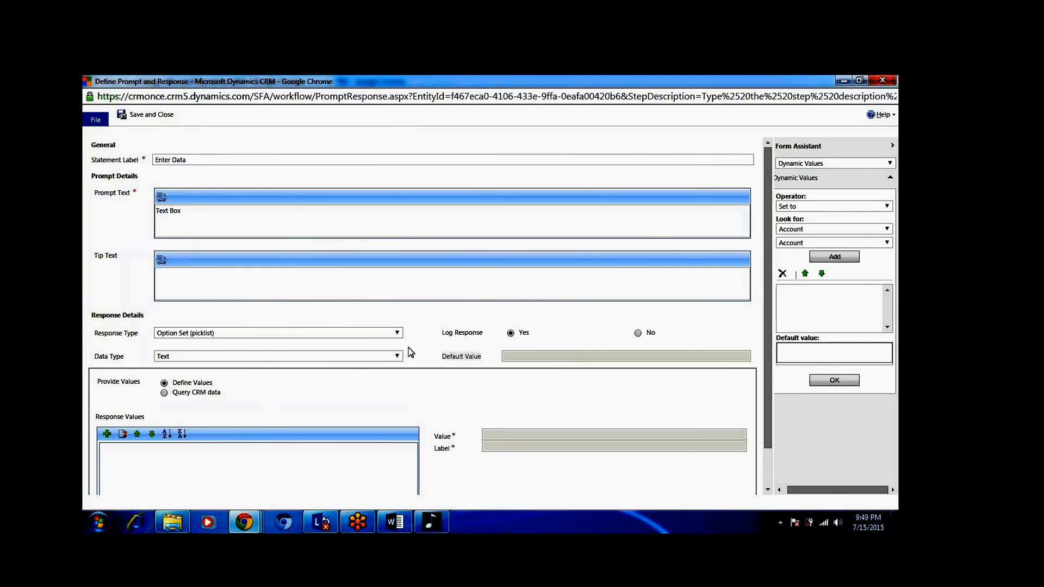
pyautogui.click(302, 334)
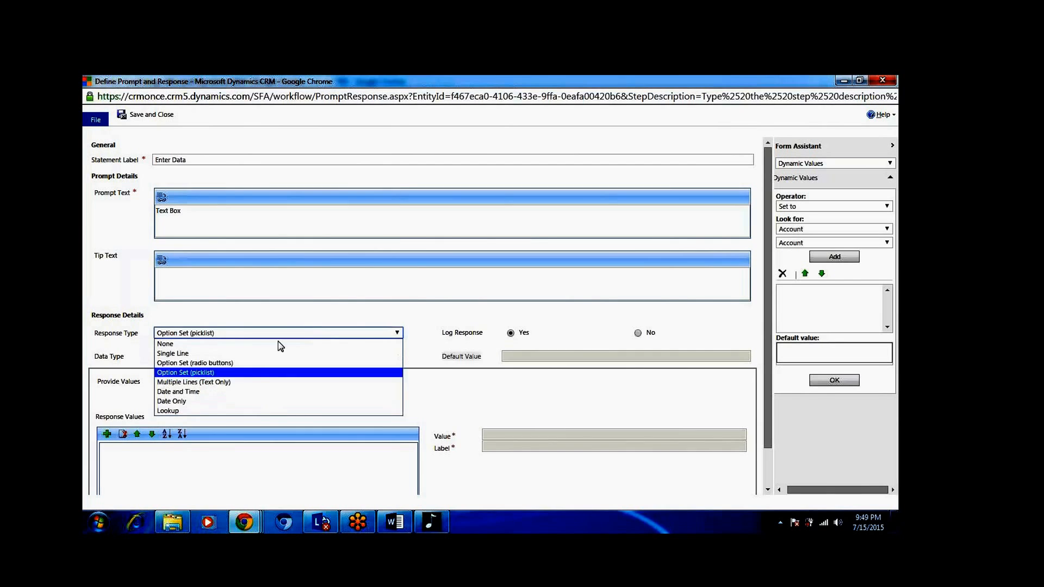
pyautogui.click(257, 354)
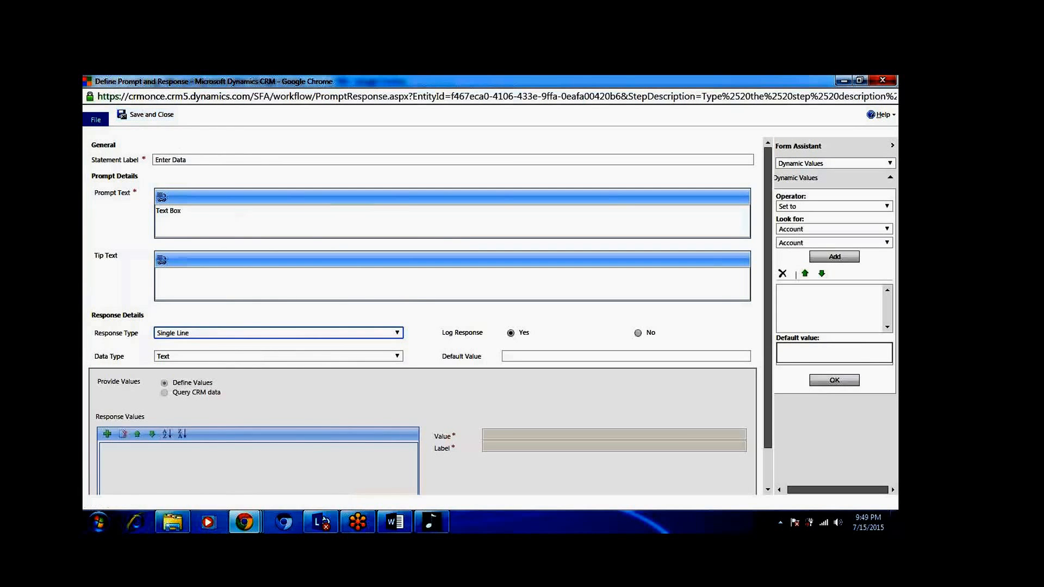
pyautogui.click(258, 356)
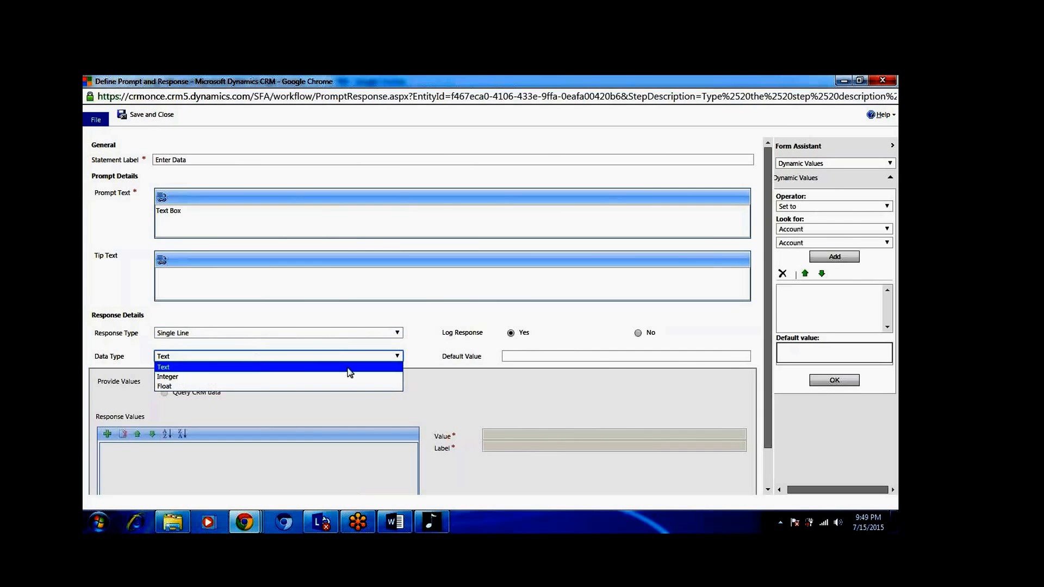
pyautogui.click(778, 269)
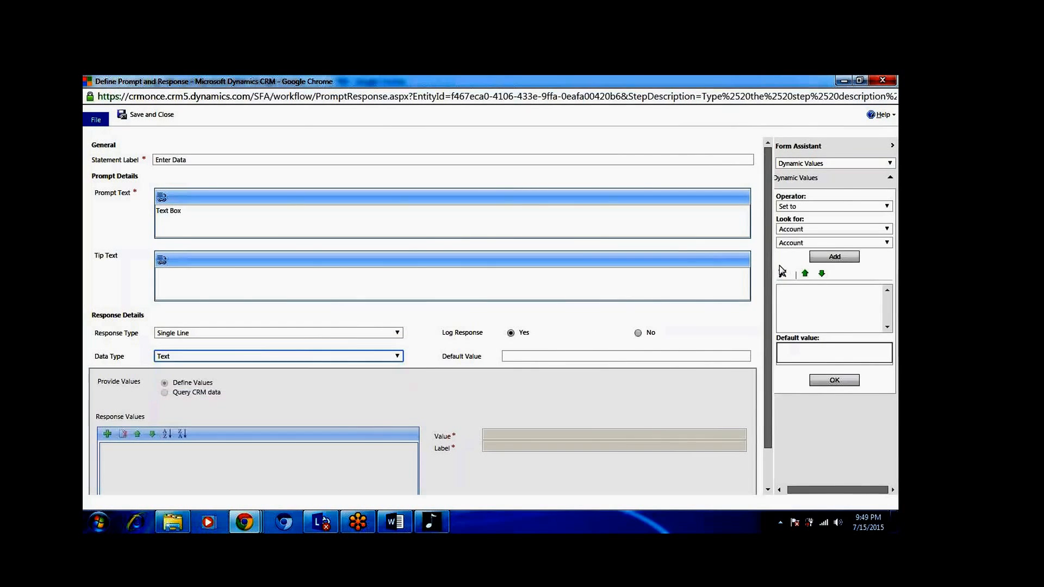
# Step: Try to add the Account entity's Account Name to the dynamic values list without a target response field
pyautogui.click(824, 228)
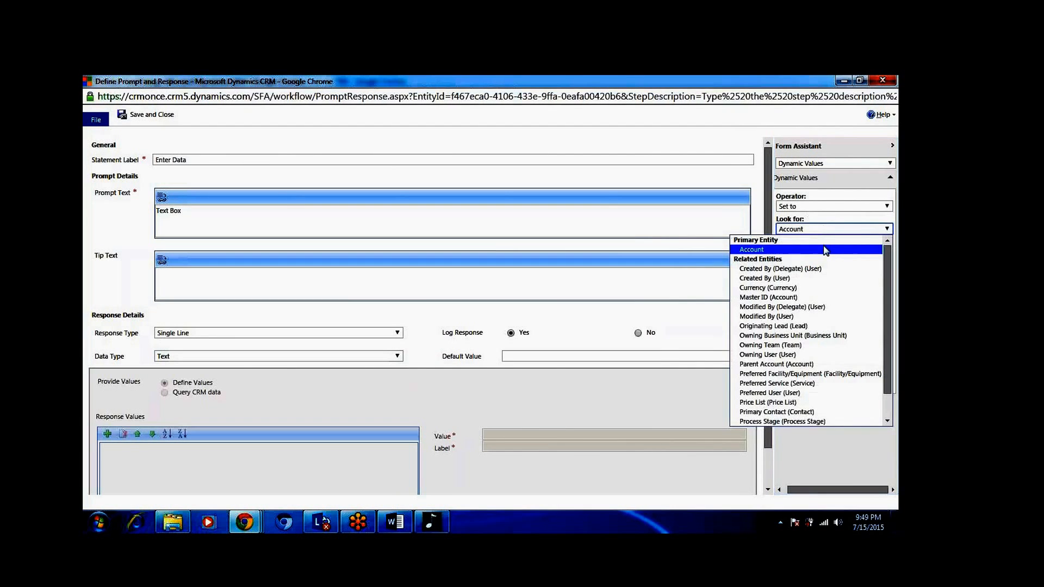
pyautogui.click(826, 251)
pyautogui.click(851, 243)
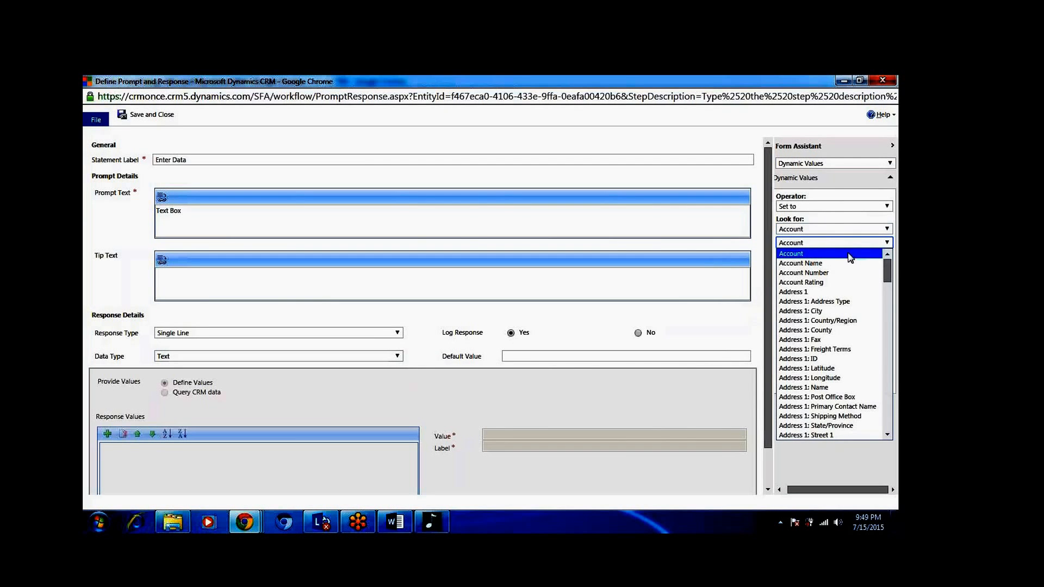
pyautogui.click(848, 253)
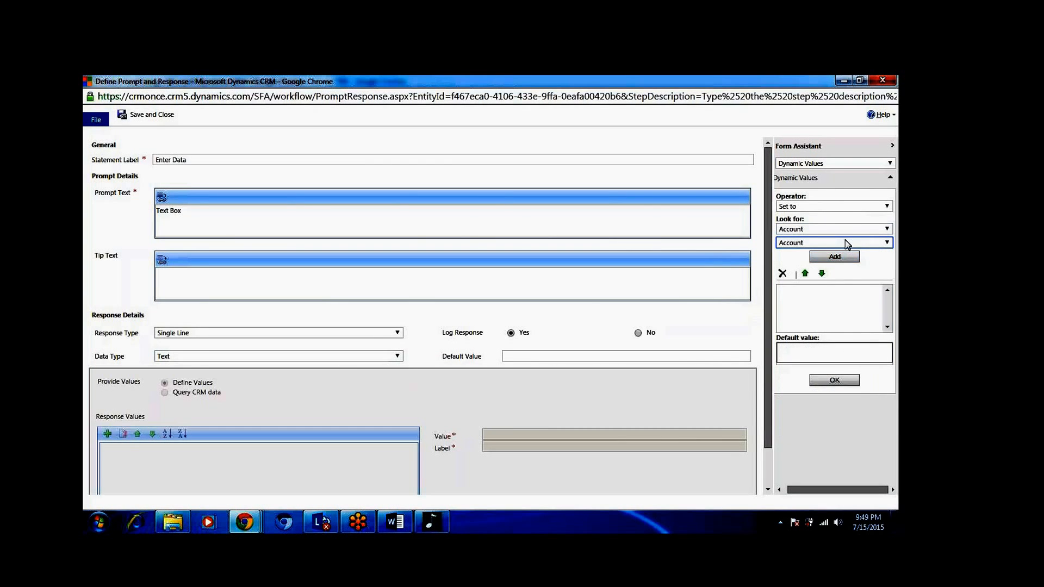
pyautogui.click(886, 245)
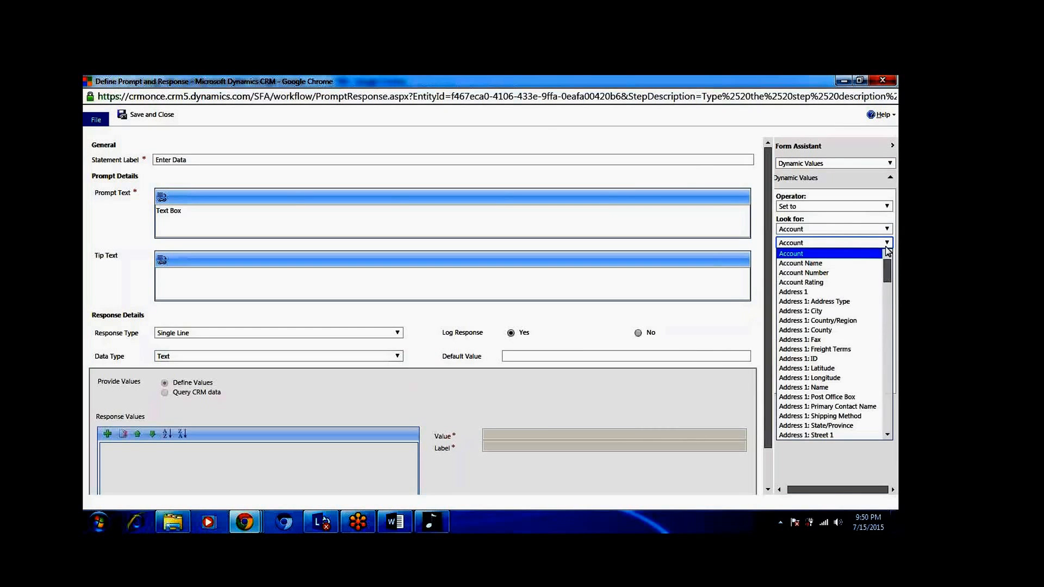
pyautogui.click(869, 263)
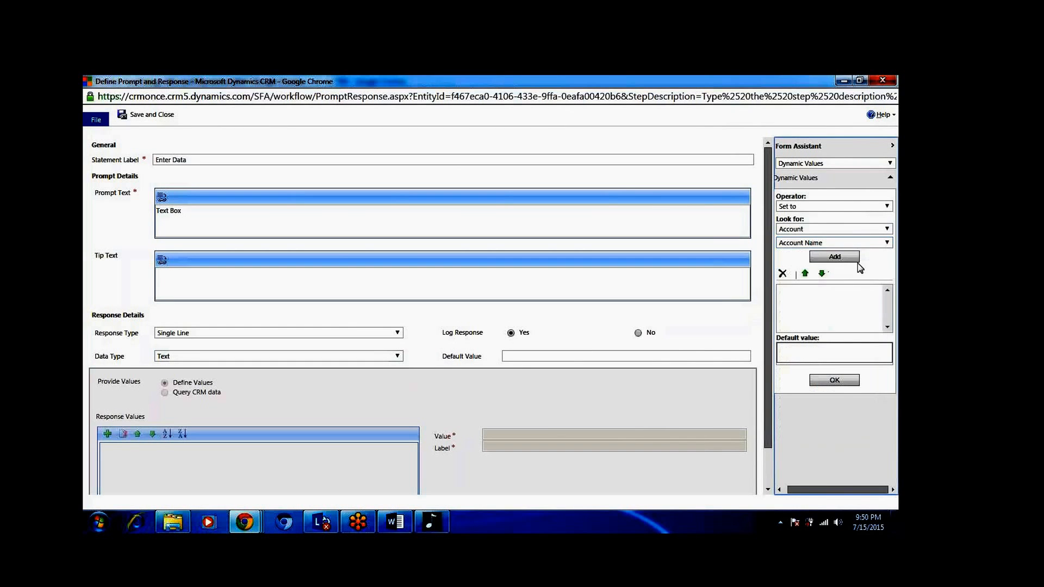
pyautogui.click(841, 258)
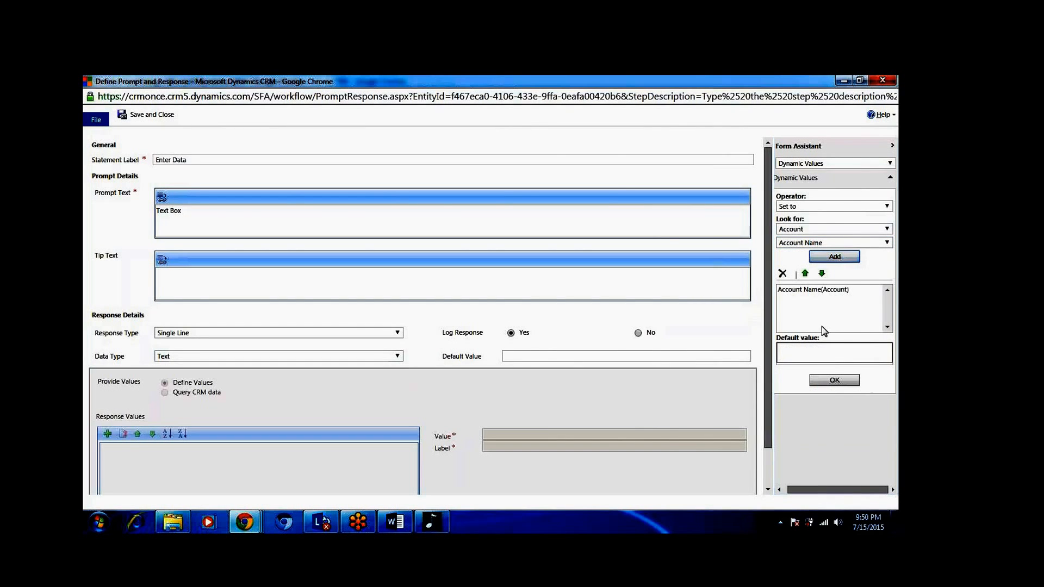
pyautogui.click(816, 309)
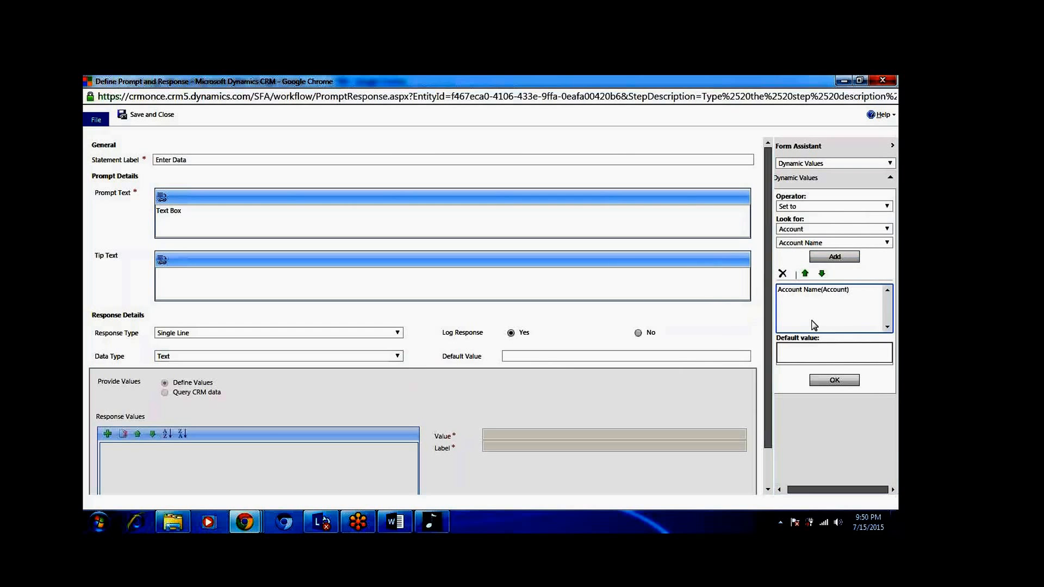
pyautogui.click(808, 294)
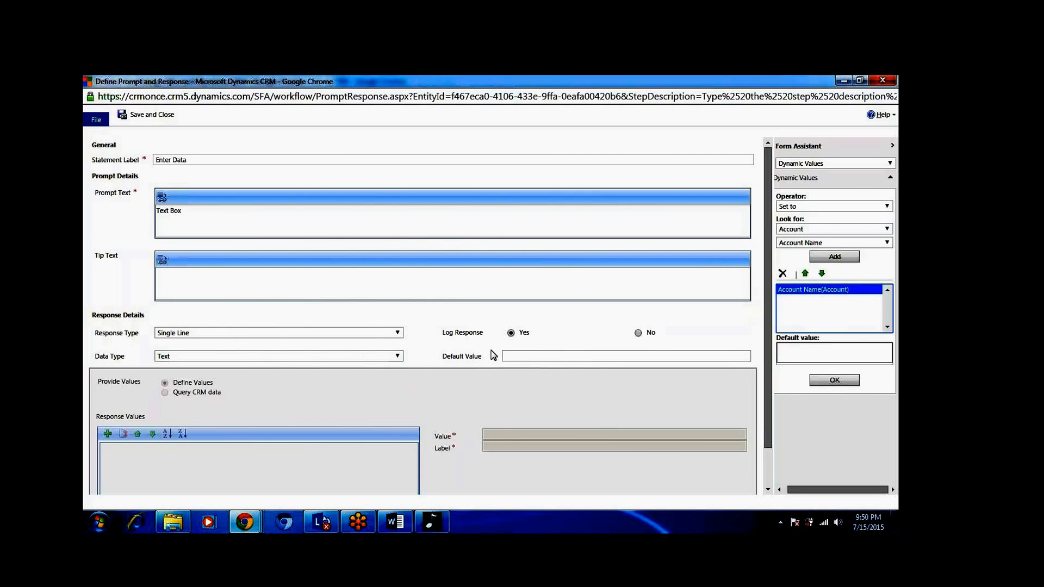
# Step: Fill the response's Default Value with the Account entity's Account Name as a dynamic value
pyautogui.click(518, 354)
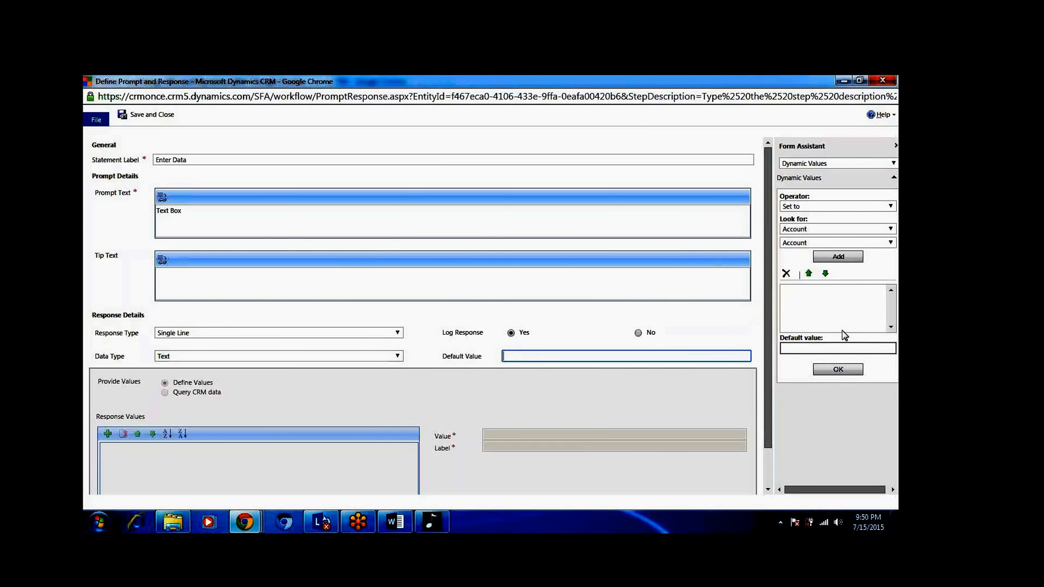
pyautogui.click(818, 300)
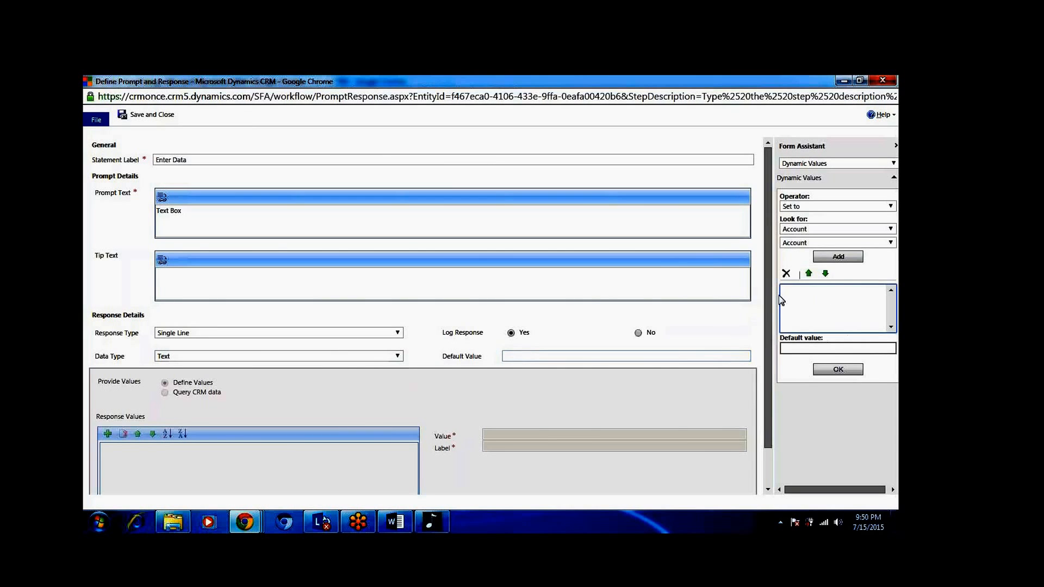
pyautogui.click(842, 244)
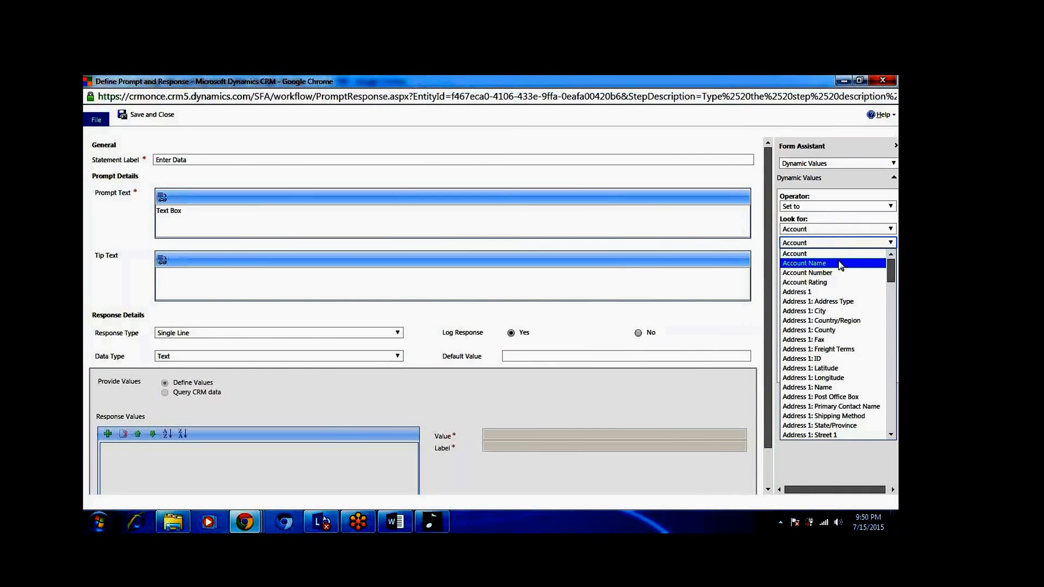
pyautogui.click(842, 260)
pyautogui.click(839, 257)
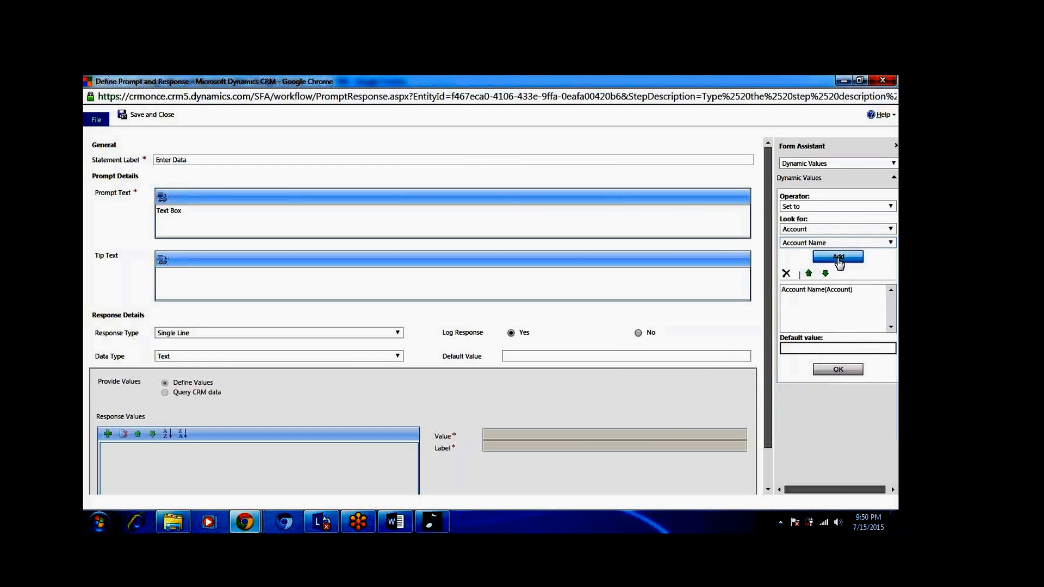
pyautogui.click(832, 371)
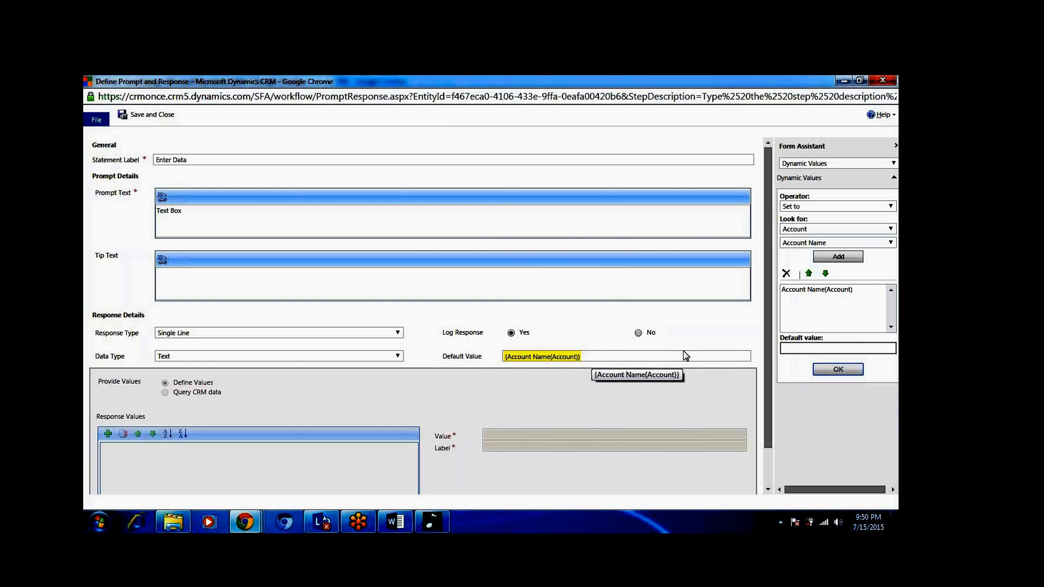
# Step: Remove the Account Name entry from the dynamic values list
pyautogui.click(787, 276)
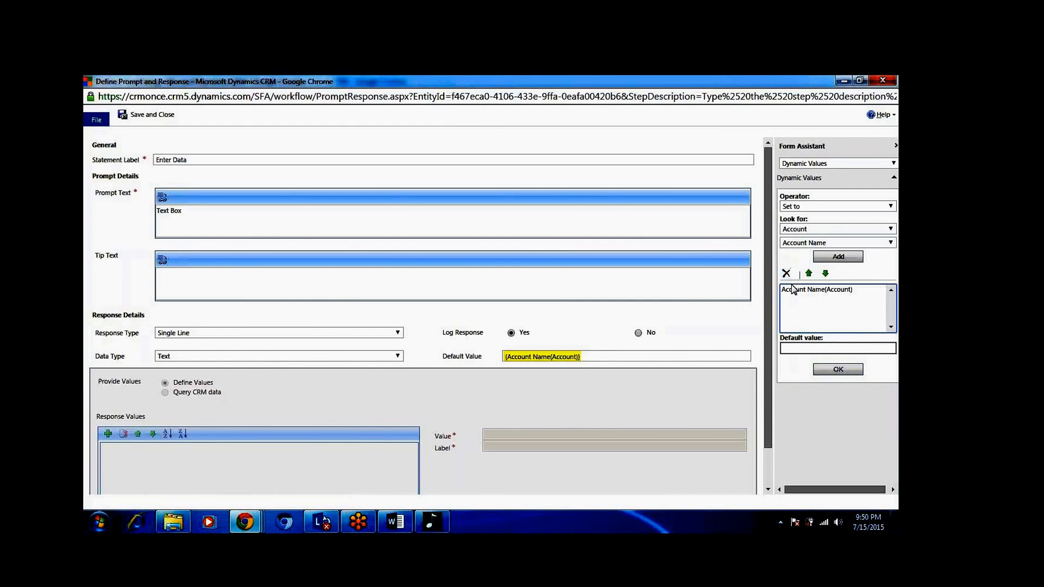
pyautogui.click(791, 288)
pyautogui.click(786, 273)
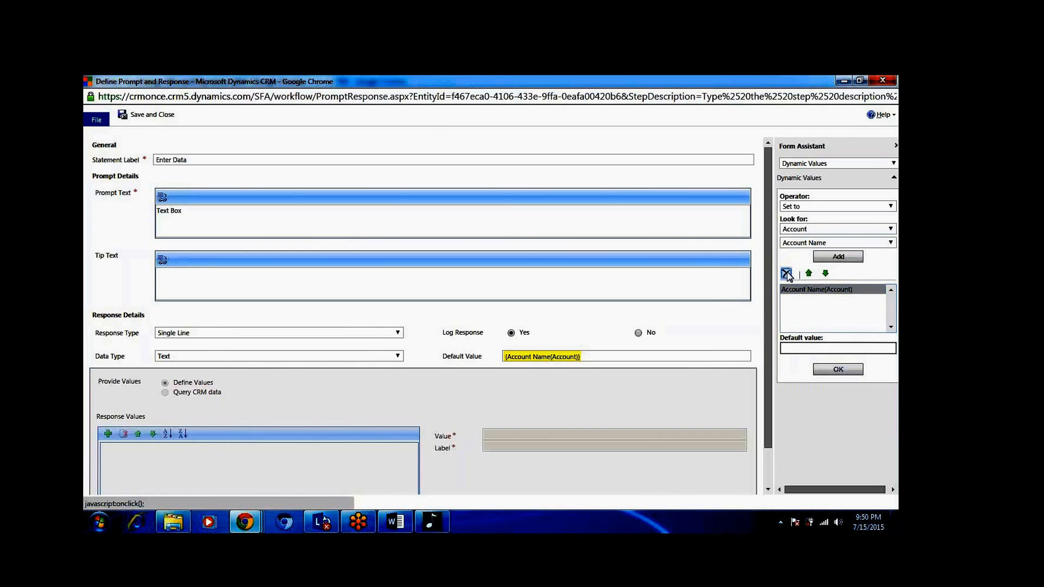
pyautogui.click(834, 372)
pyautogui.click(821, 321)
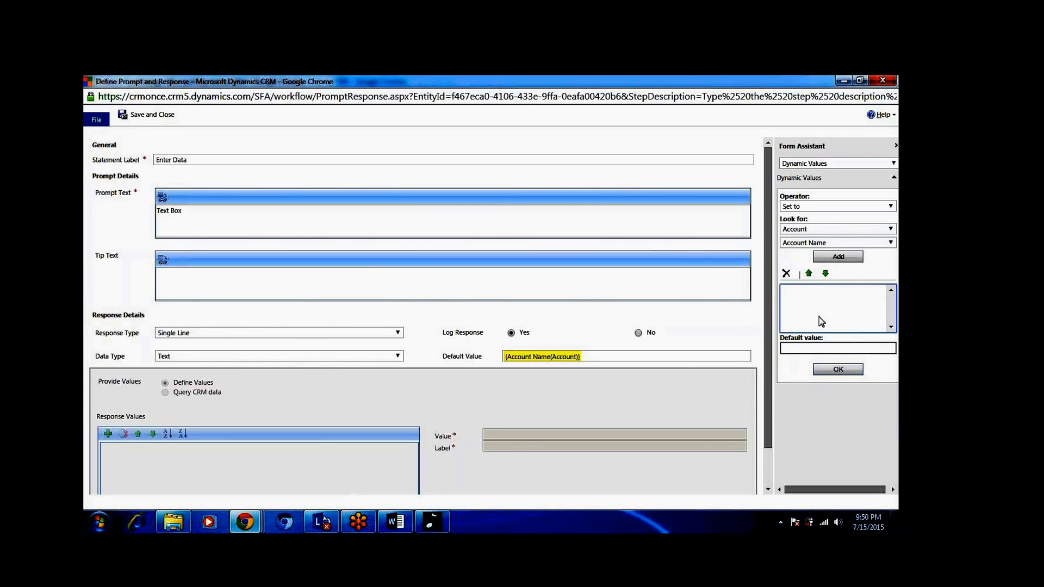
# Step: Clear the response's Default Value, then save and close the prompt and response definition
pyautogui.click(581, 356)
pyautogui.doubleClick(560, 356)
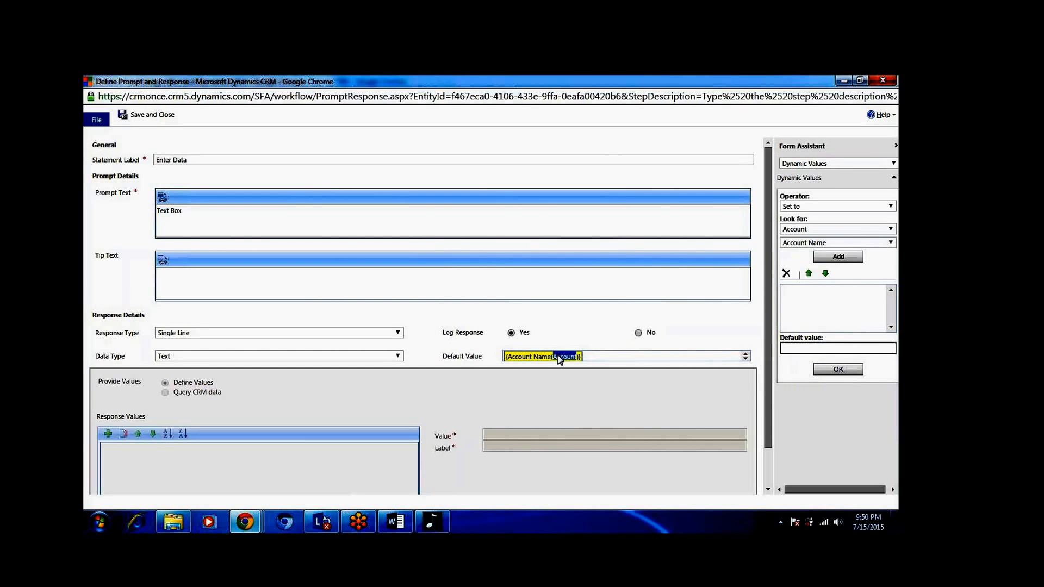
pyautogui.click(560, 359)
pyautogui.hotkey('ctrl', 'a')
pyautogui.press('BackSpace')
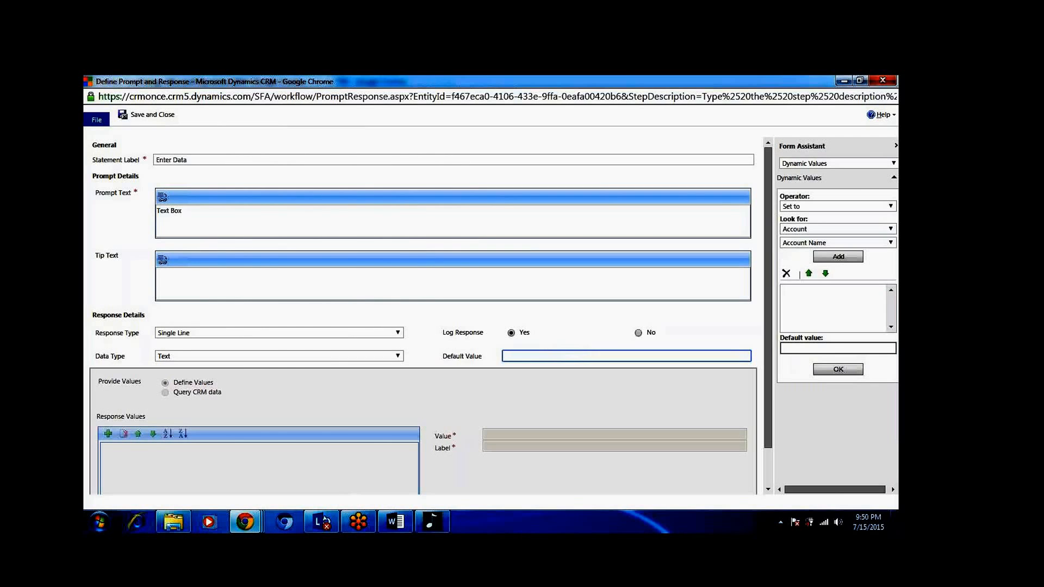
pyautogui.click(153, 118)
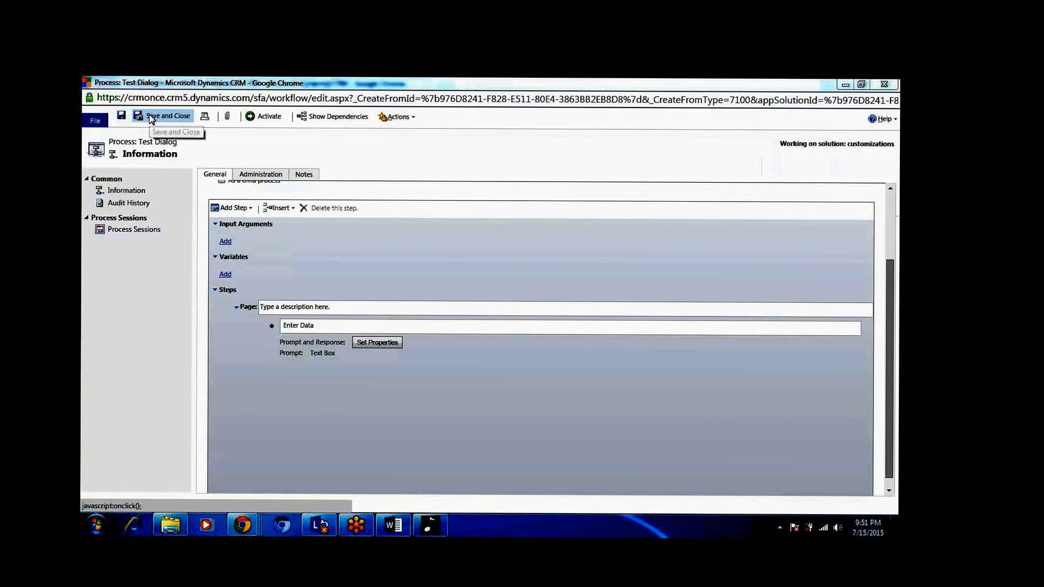
pyautogui.click(325, 359)
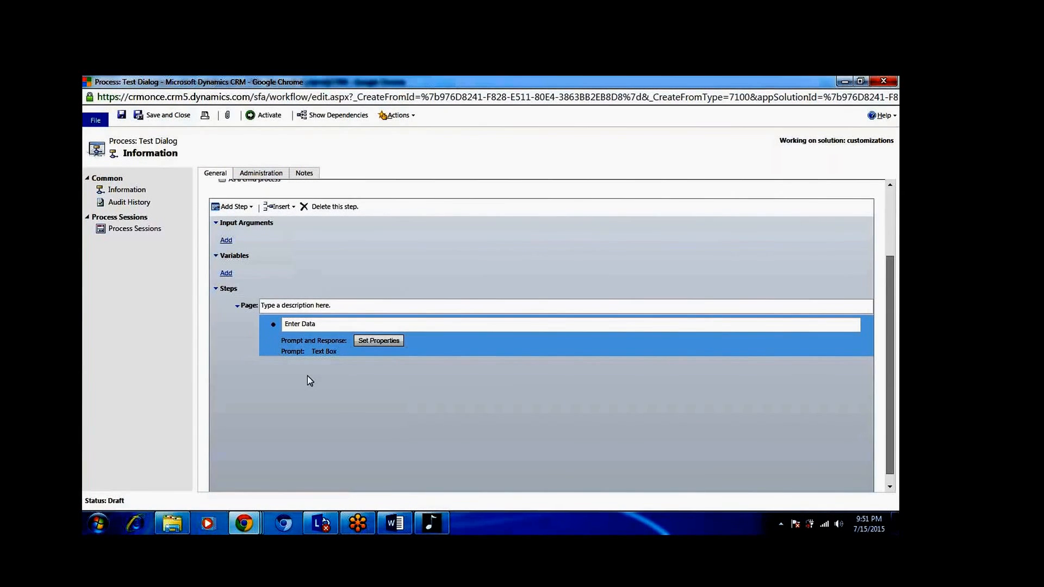
pyautogui.click(250, 208)
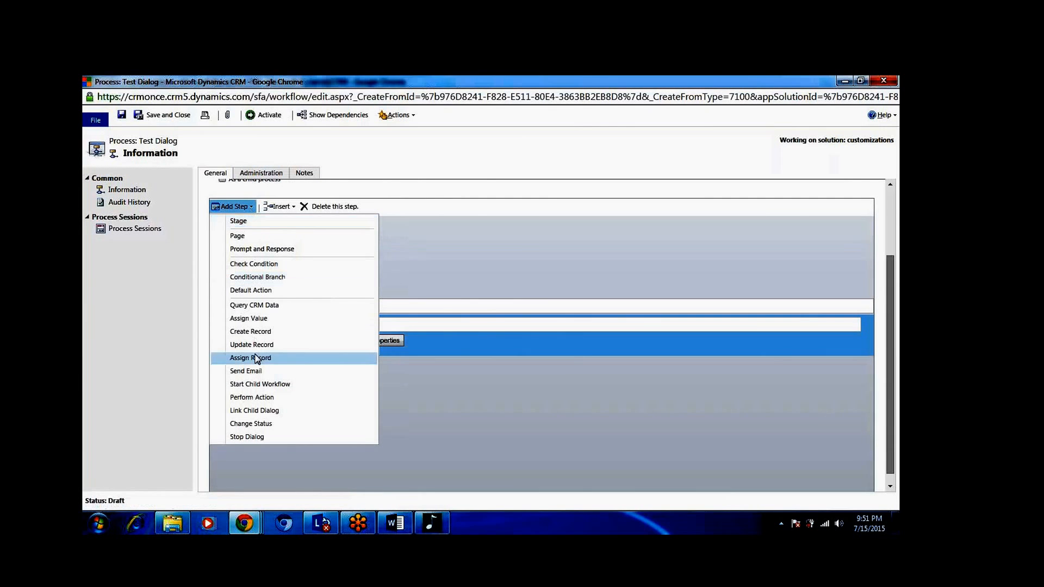
pyautogui.click(415, 281)
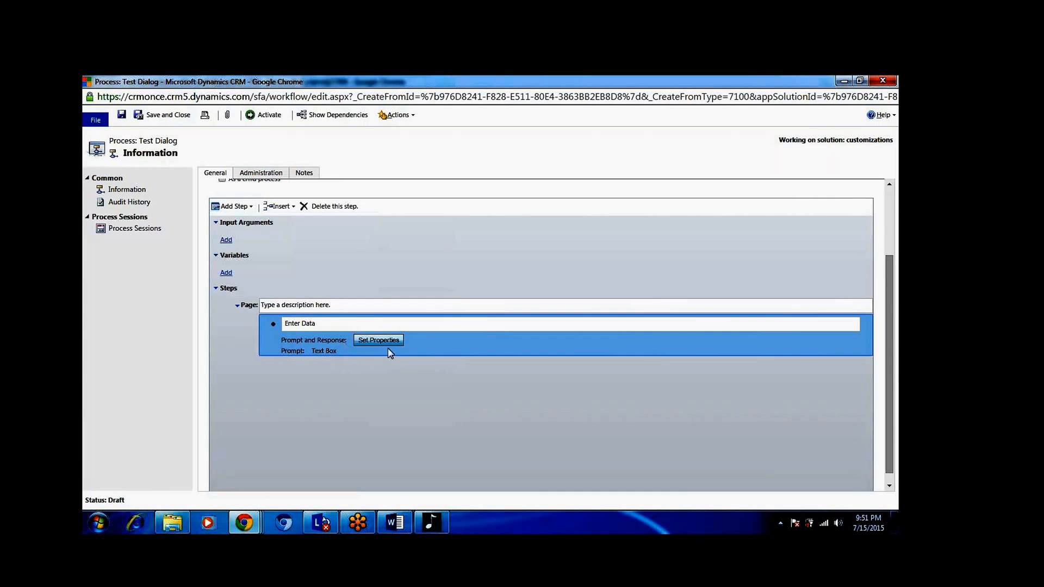
# Step: Add a Create Record step after the page and set its record type to Account
pyautogui.click(403, 303)
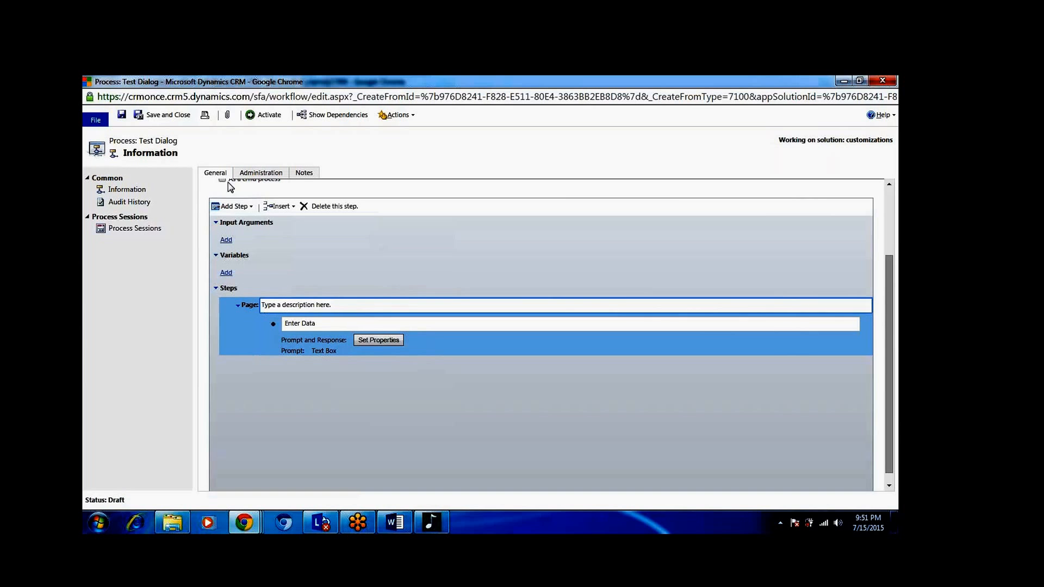
pyautogui.click(245, 207)
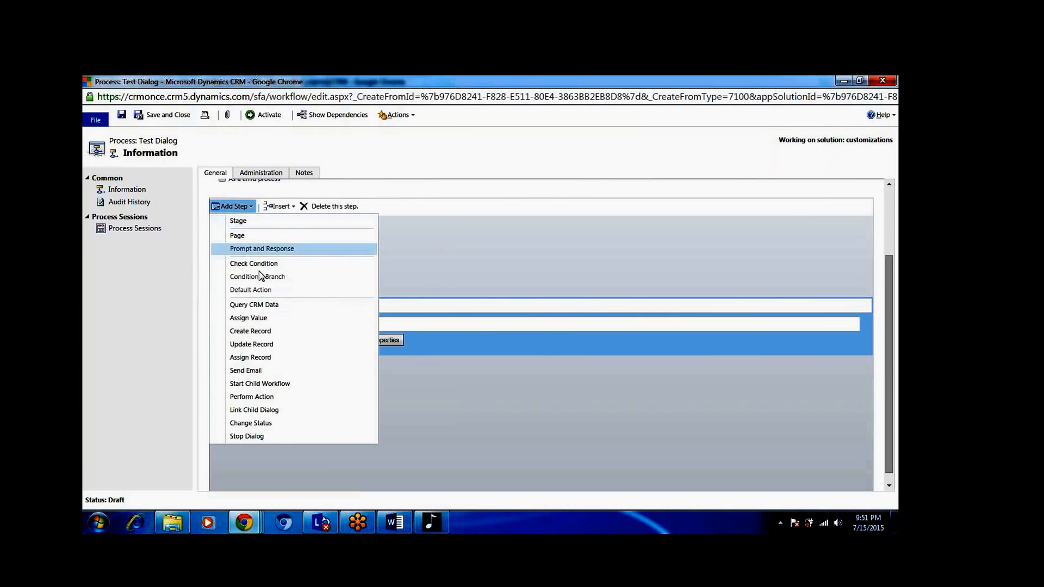
pyautogui.click(259, 331)
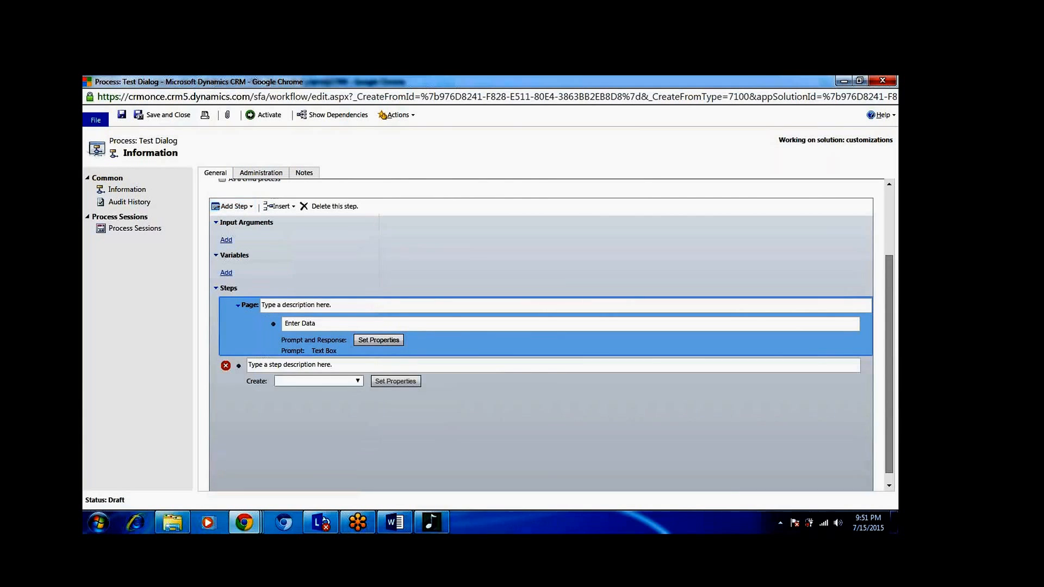
pyautogui.click(356, 380)
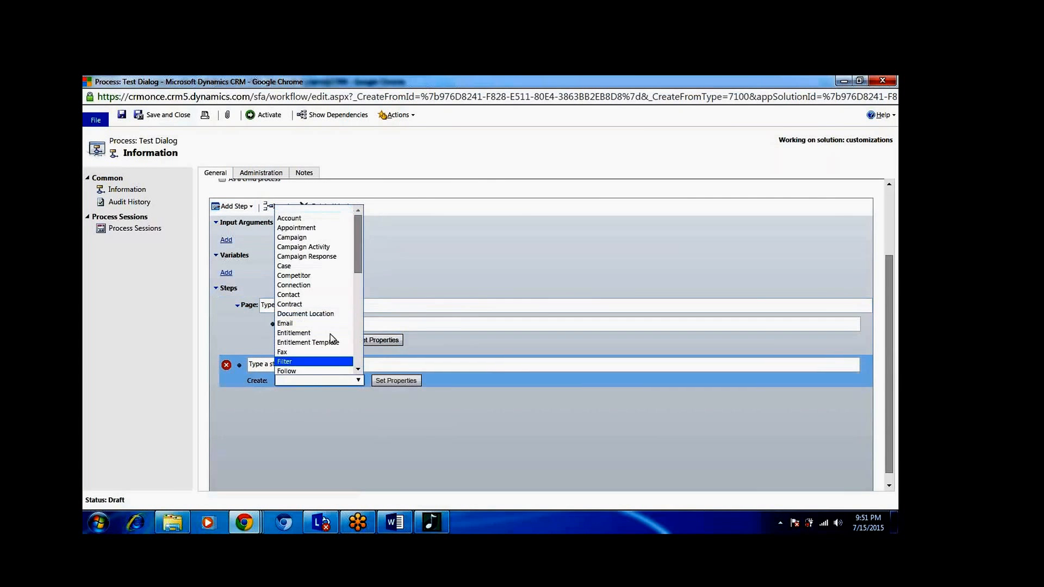
pyautogui.click(297, 218)
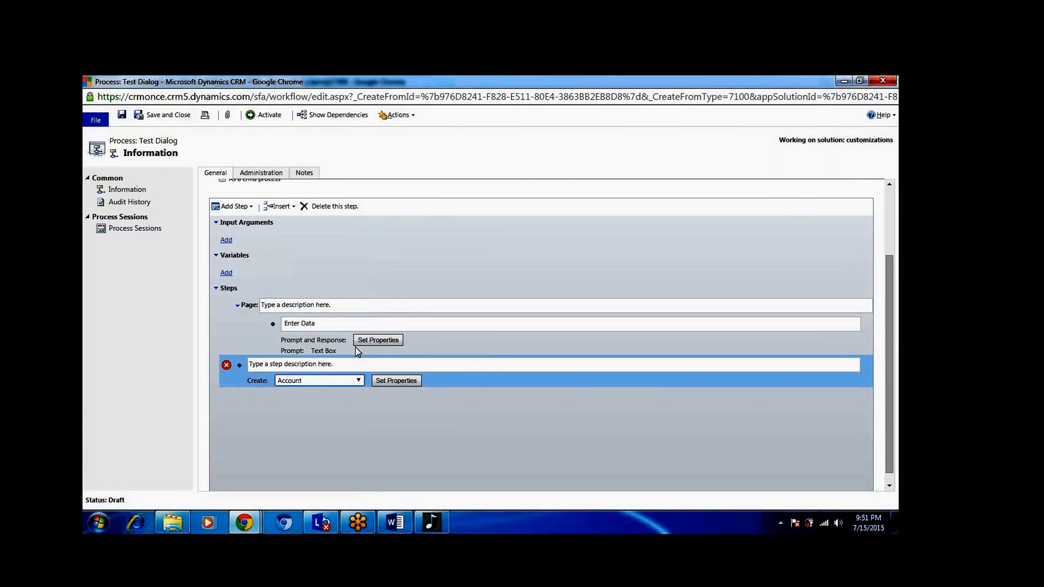
# Step: Open the Create Account step's properties and choose the Enter Data local value as the dynamic value source
pyautogui.click(392, 381)
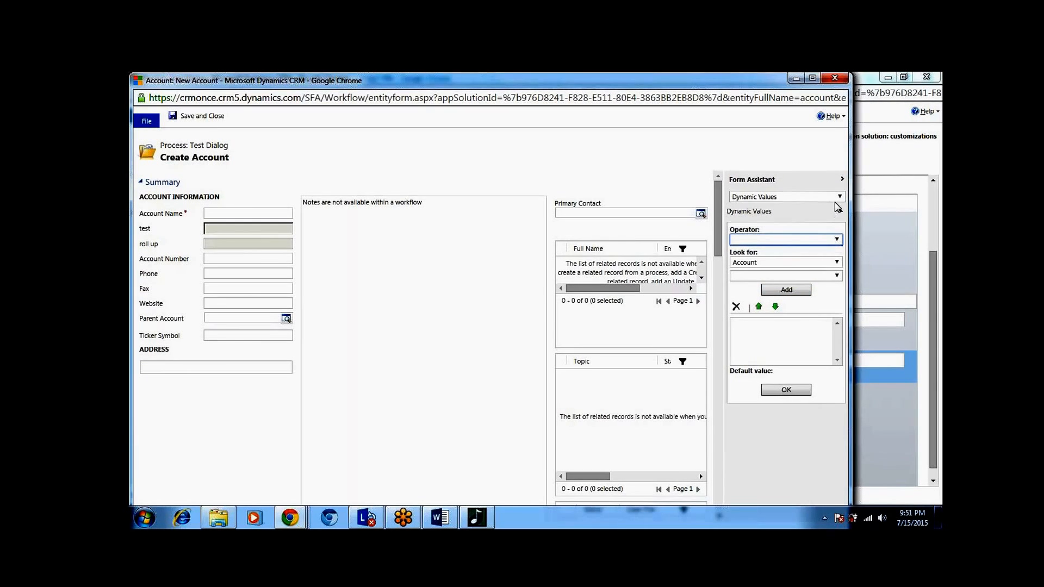
pyautogui.click(836, 262)
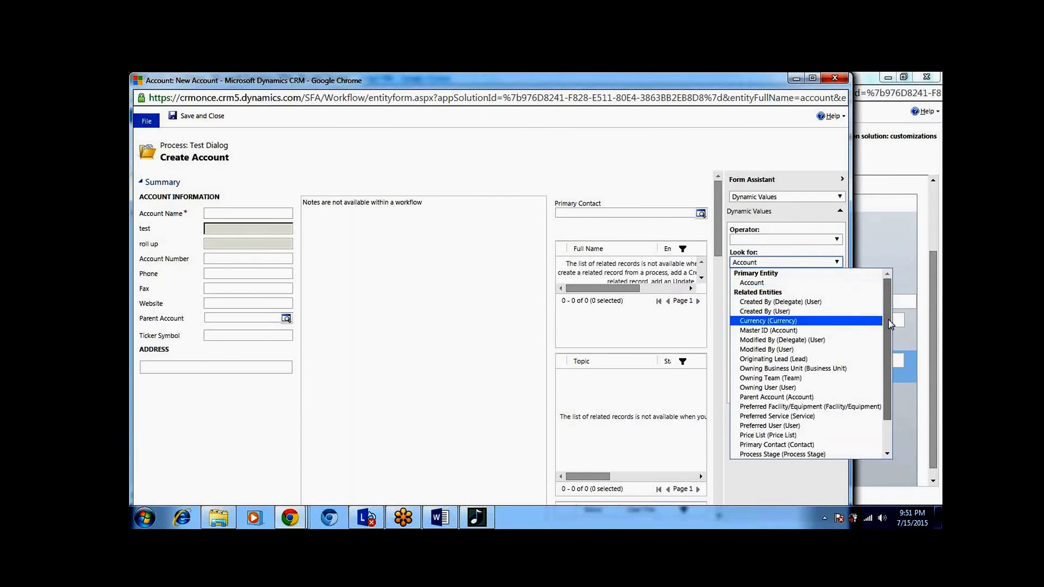
pyautogui.moveTo(892, 326); pyautogui.dragTo(893, 383)
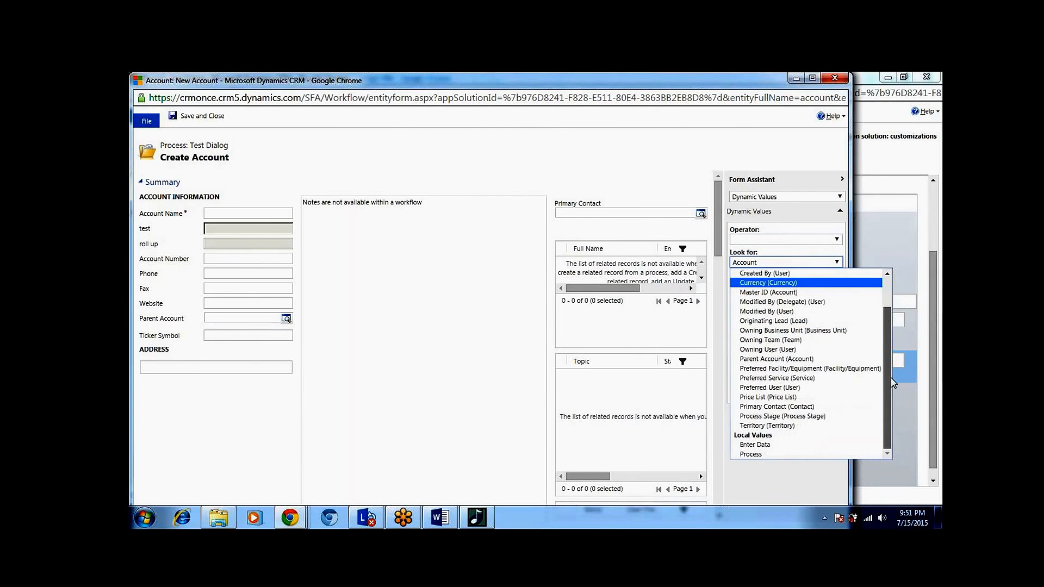
pyautogui.click(766, 445)
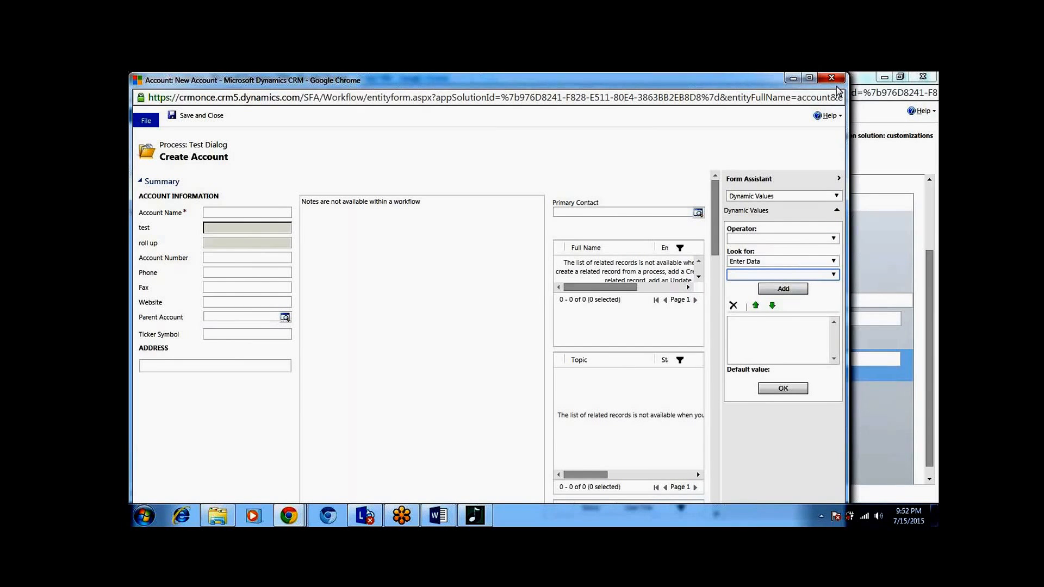
# Step: Try the Process local value as the dynamic value source in the Create Account form
pyautogui.click(775, 263)
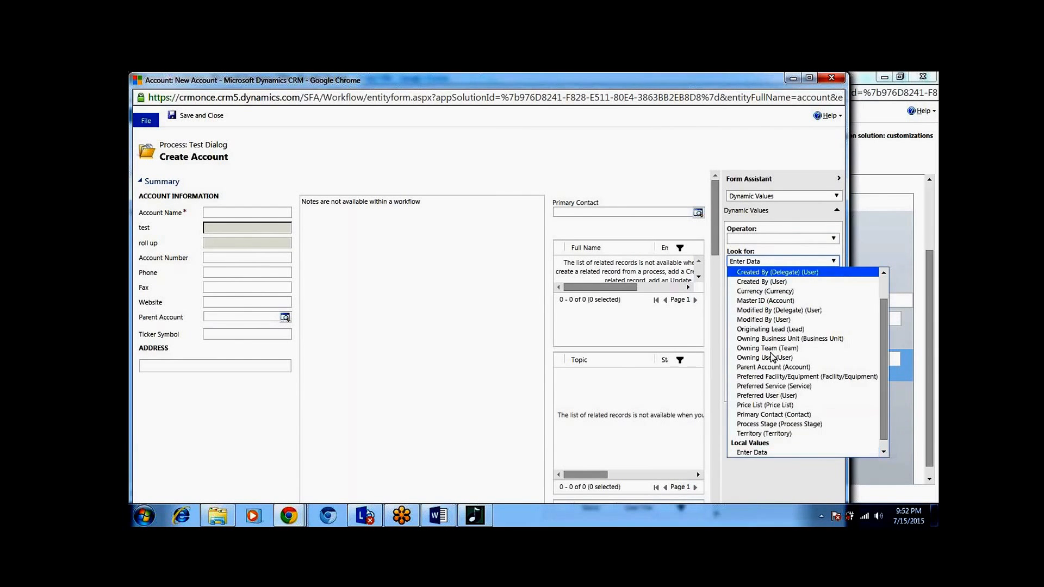
pyautogui.click(883, 452)
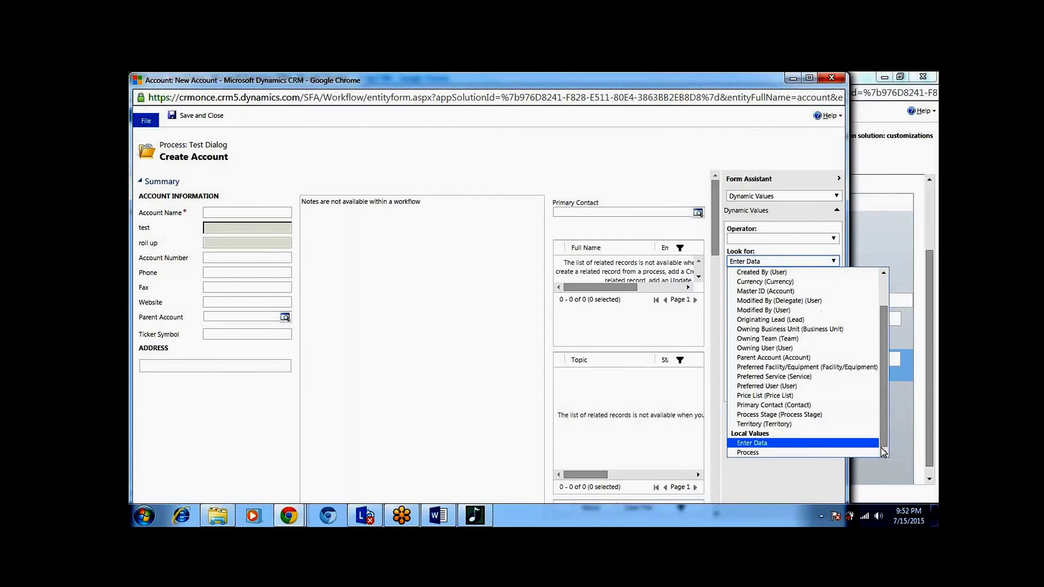
pyautogui.click(805, 454)
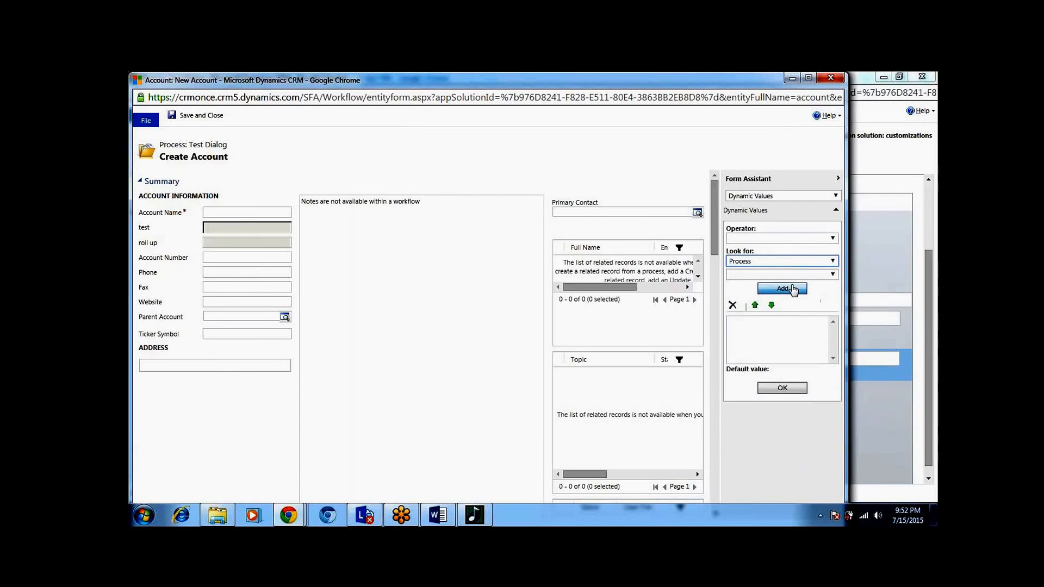
# Step: Switch the source back to Enter Data, try to add its dynamic value, and close the Create Account form without saving
pyautogui.click(808, 261)
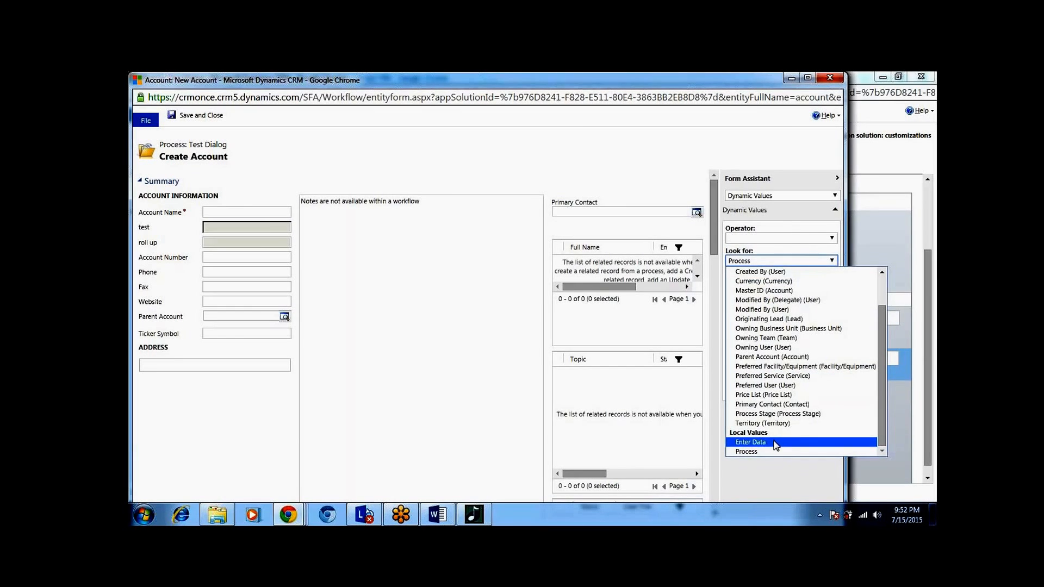
pyautogui.click(783, 443)
pyautogui.click(803, 275)
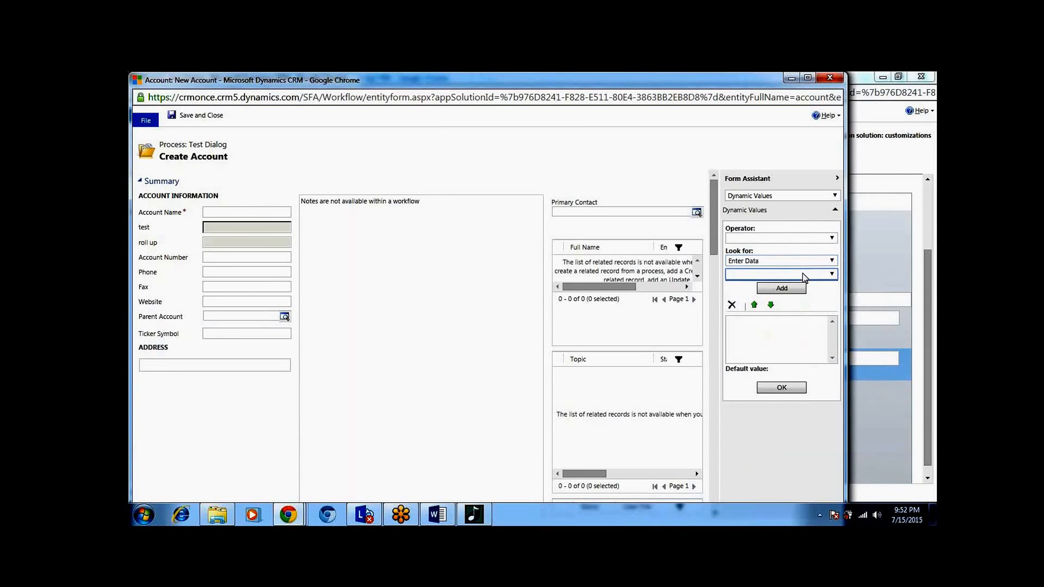
pyautogui.click(799, 286)
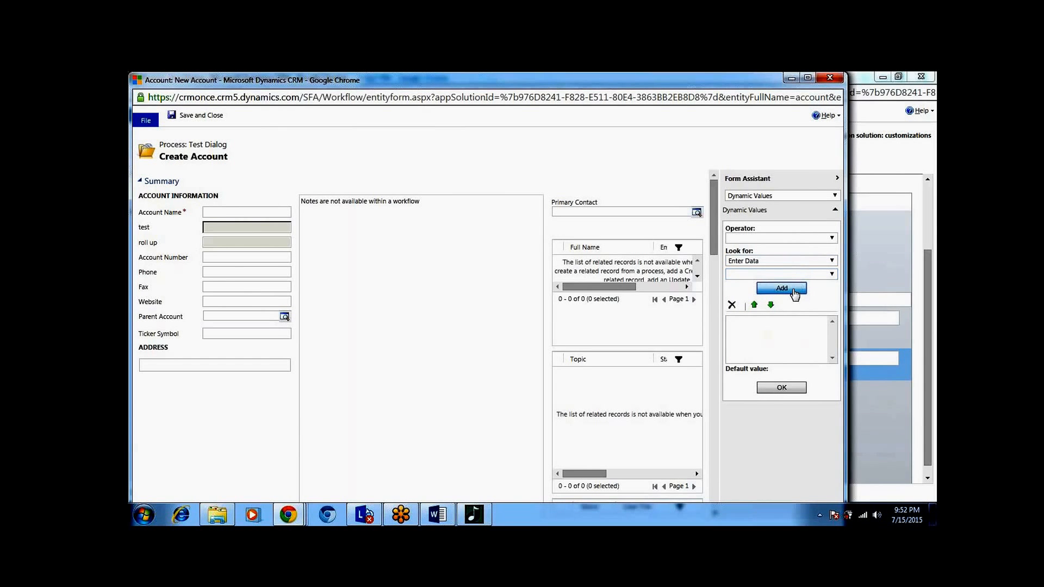
pyautogui.click(829, 77)
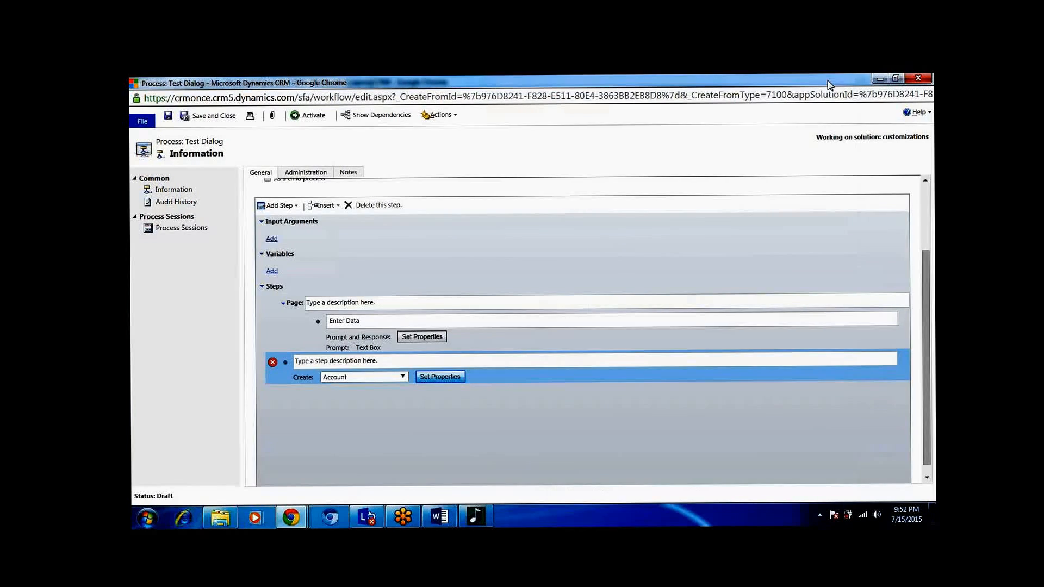
# Step: Open the Enter Data prompt's properties, review its prompt text, tip text and response settings, and save and close it
pyautogui.click(422, 337)
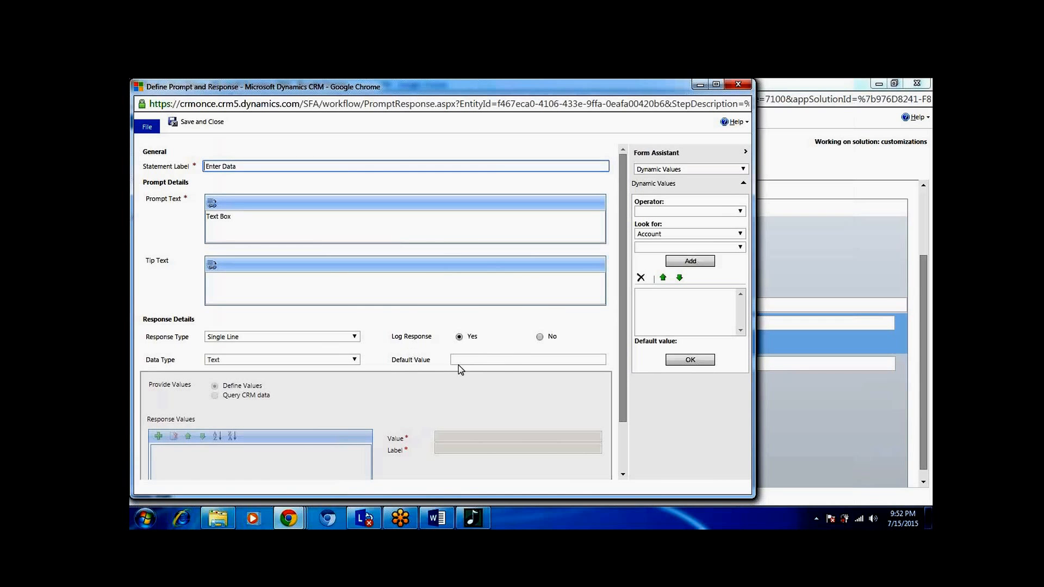
pyautogui.click(425, 415)
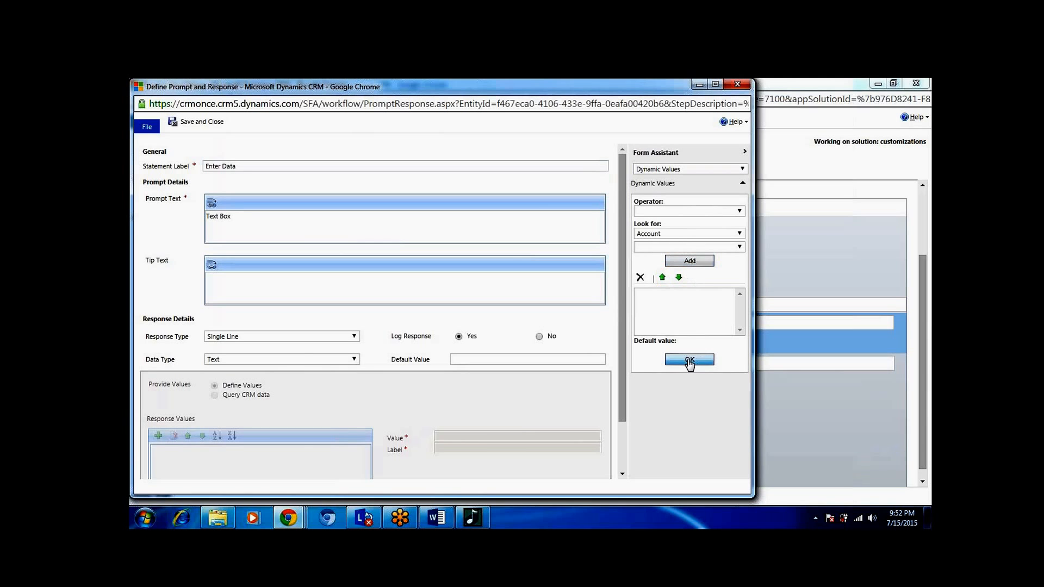
pyautogui.click(673, 315)
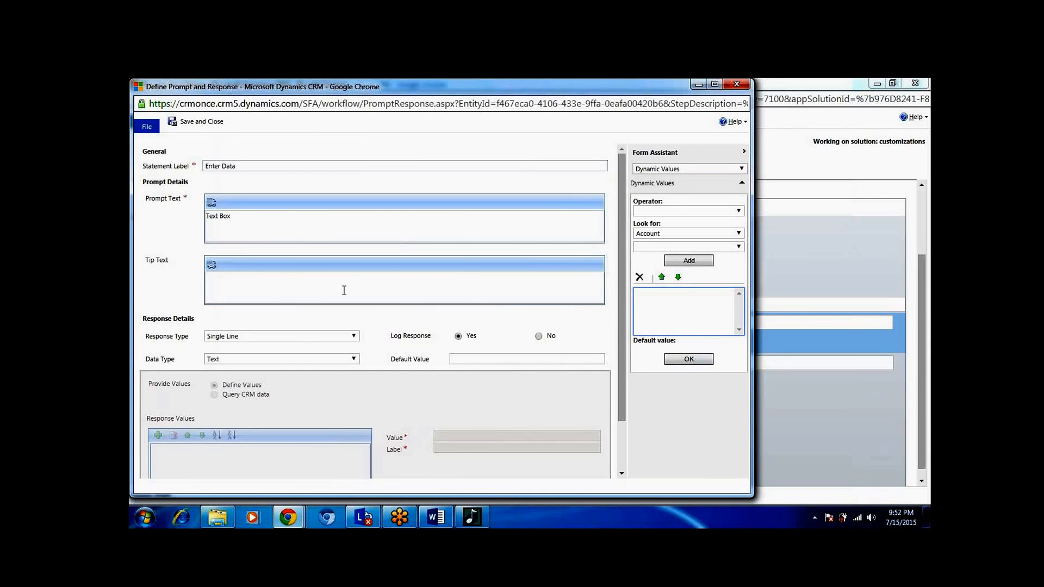
pyautogui.click(304, 282)
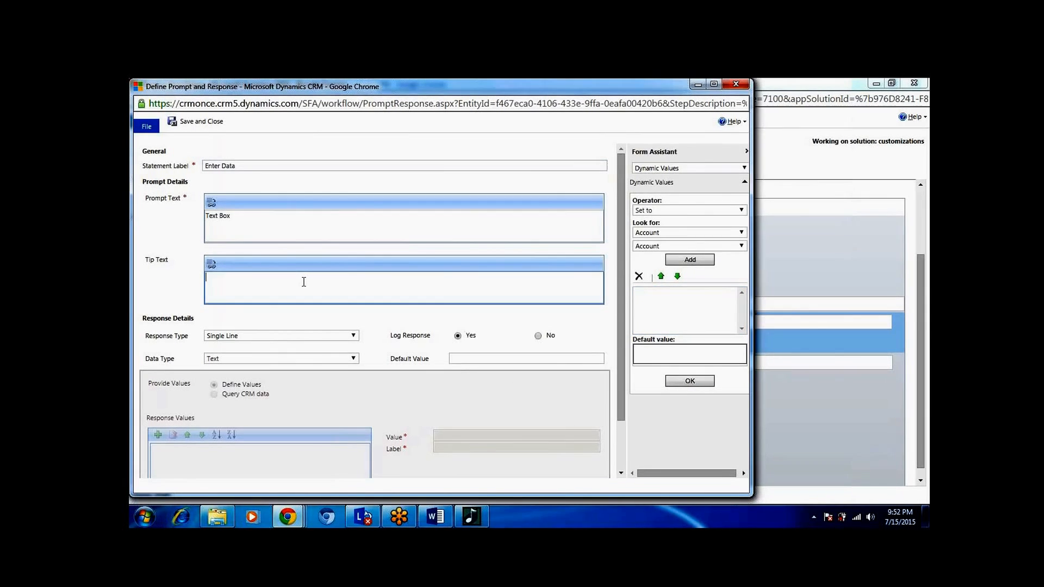
pyautogui.click(277, 213)
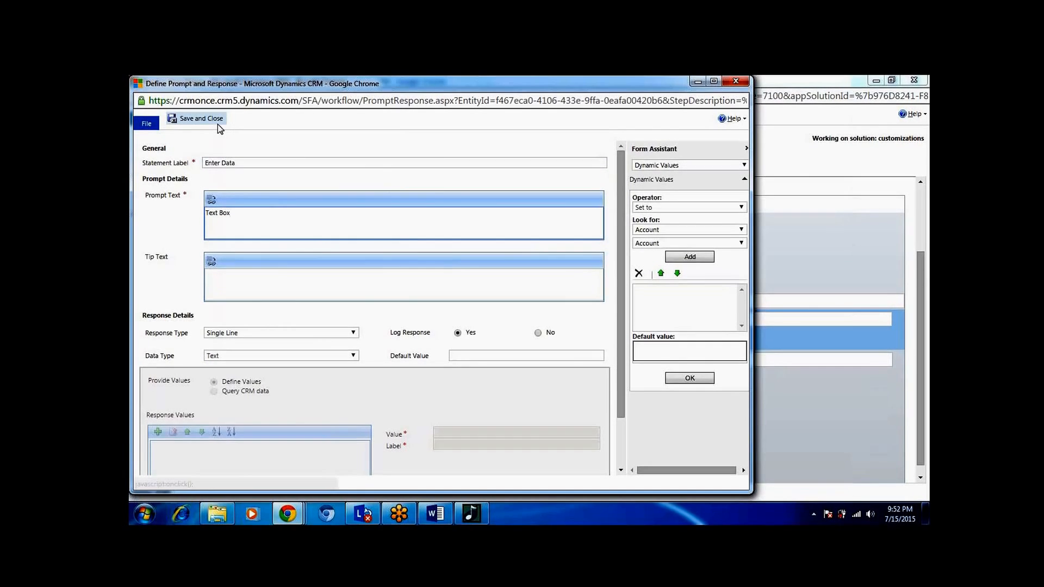
pyautogui.click(188, 118)
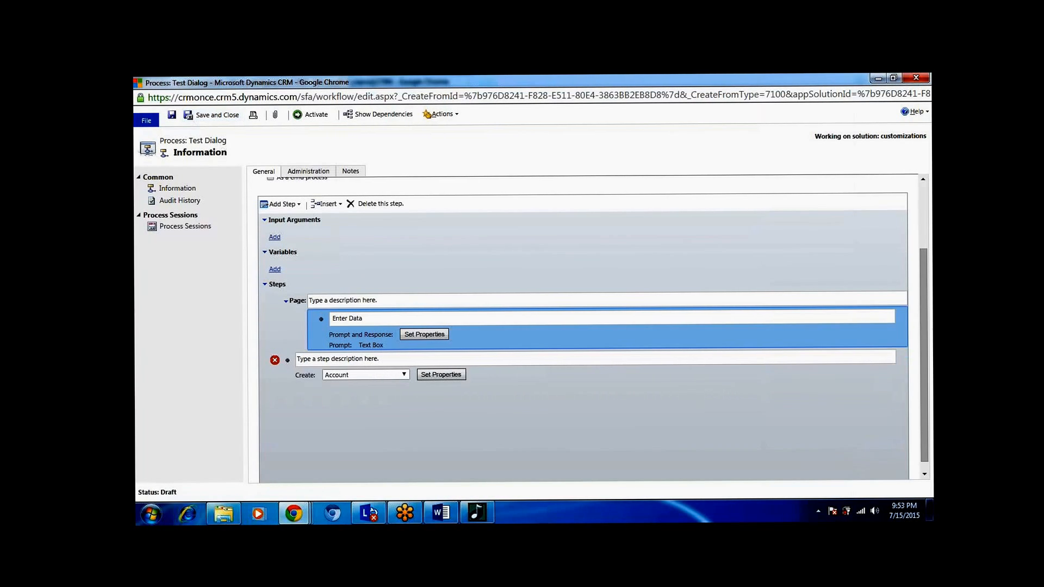
# Step: Add another Create Record step directly after the page and set its record type to Account
pyautogui.doubleClick(384, 344)
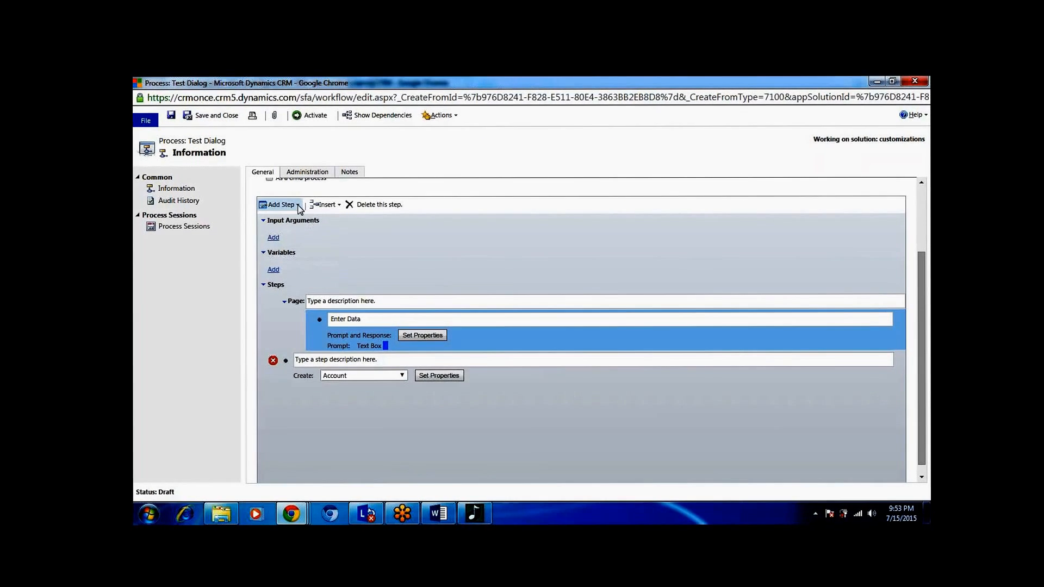
pyautogui.click(280, 204)
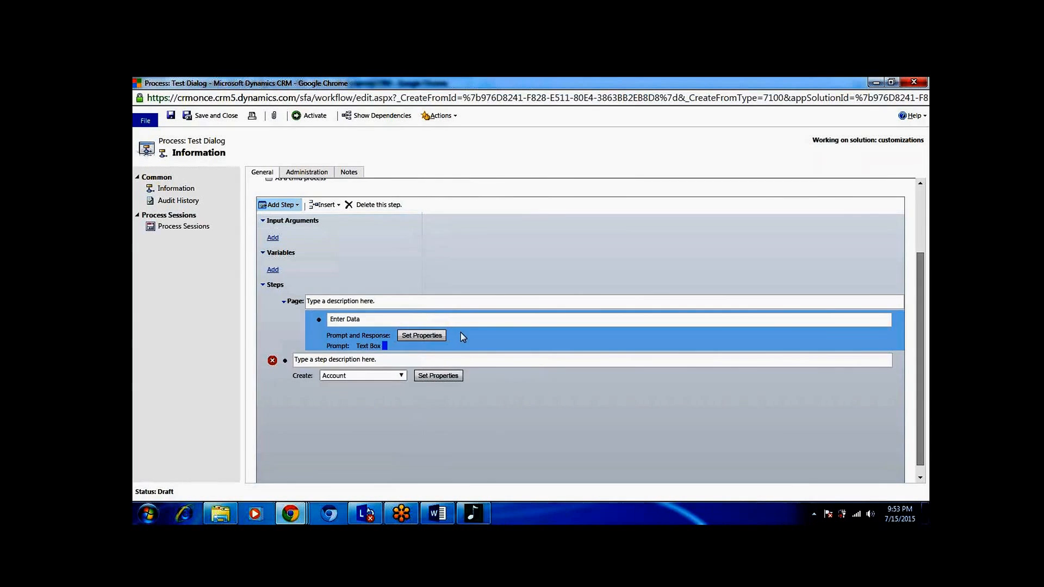
pyautogui.click(413, 301)
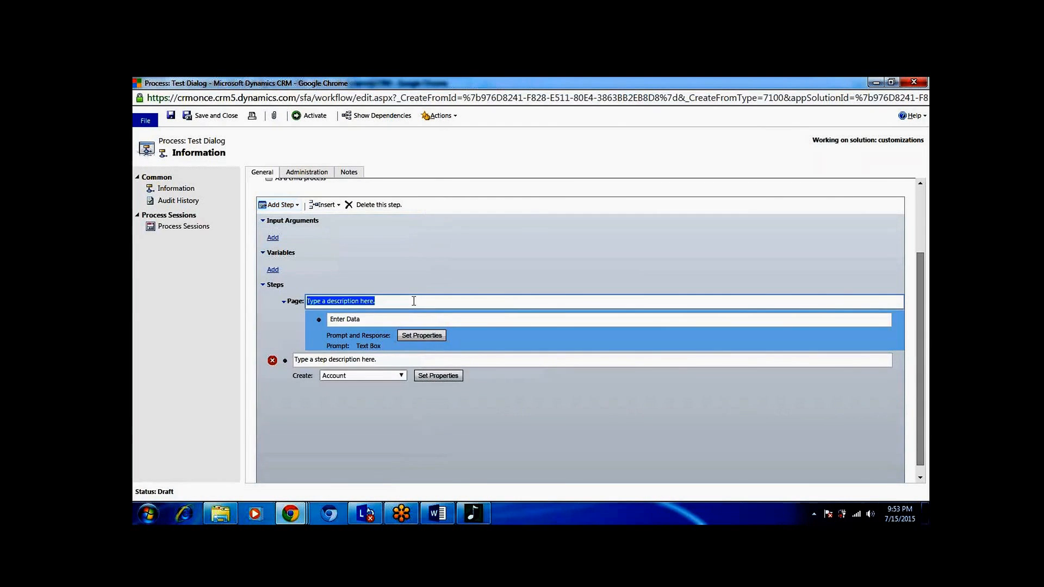
pyautogui.click(288, 205)
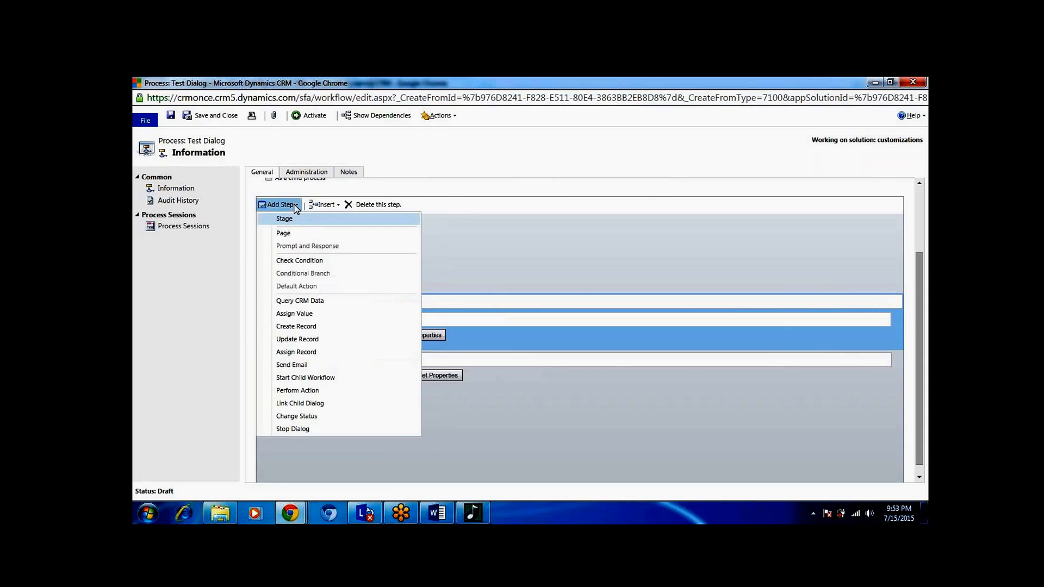
pyautogui.click(306, 328)
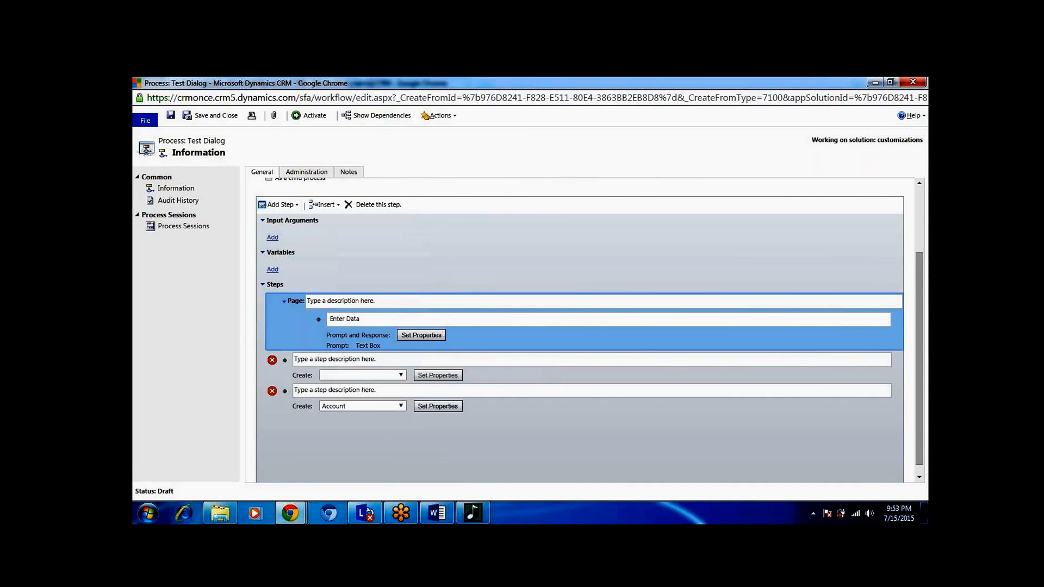
pyautogui.click(369, 380)
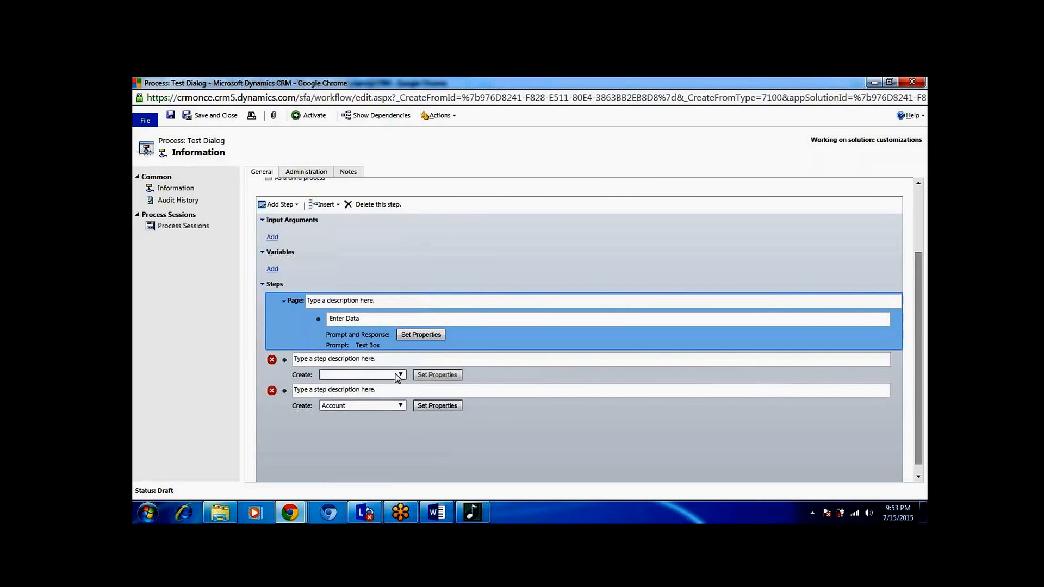
pyautogui.click(401, 374)
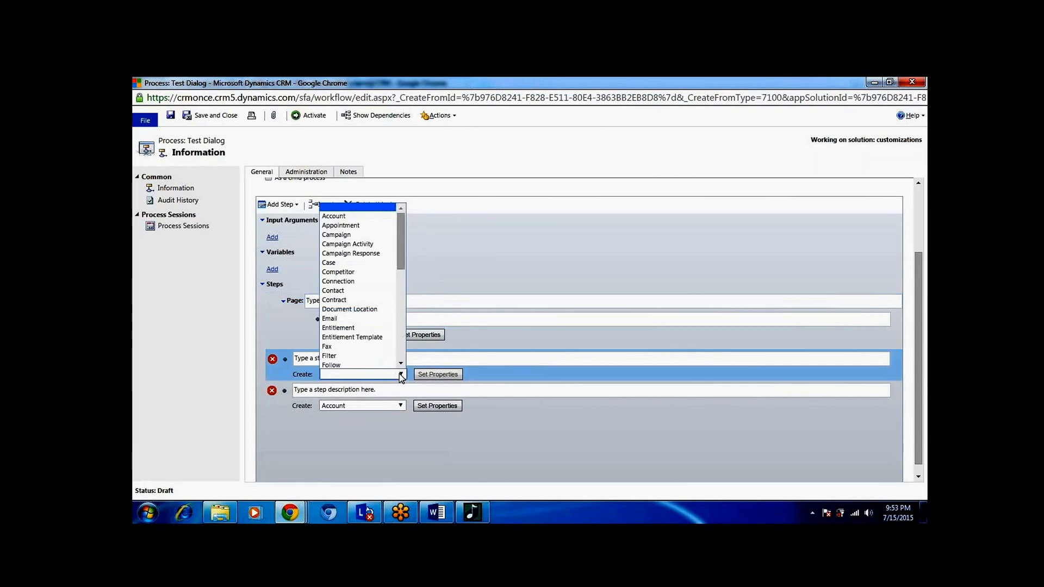
pyautogui.click(367, 217)
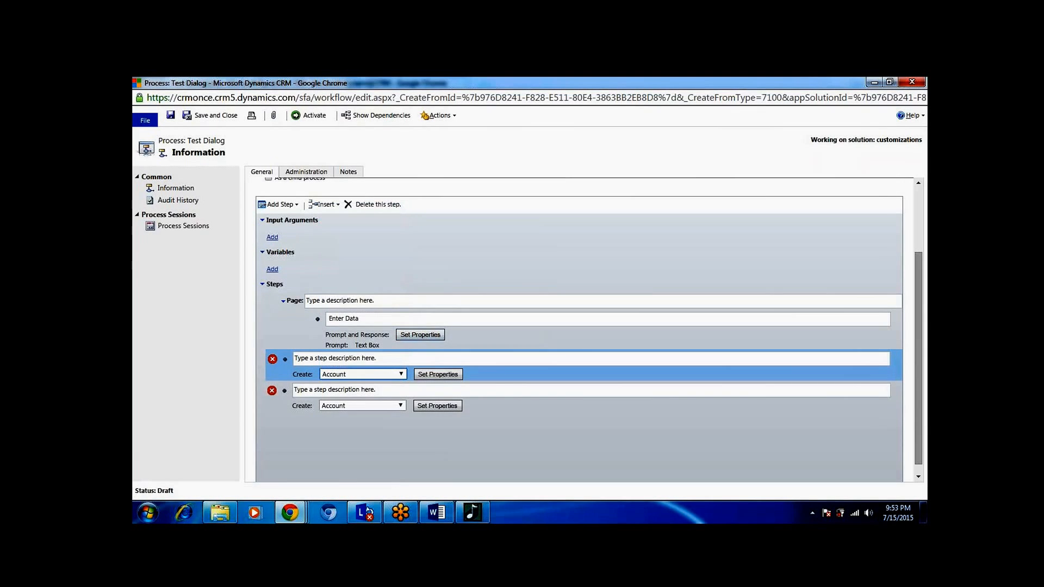
# Step: Try the Enter Data local value as the dynamic value source in the new Create Account step, and close the form without saving
pyautogui.click(439, 374)
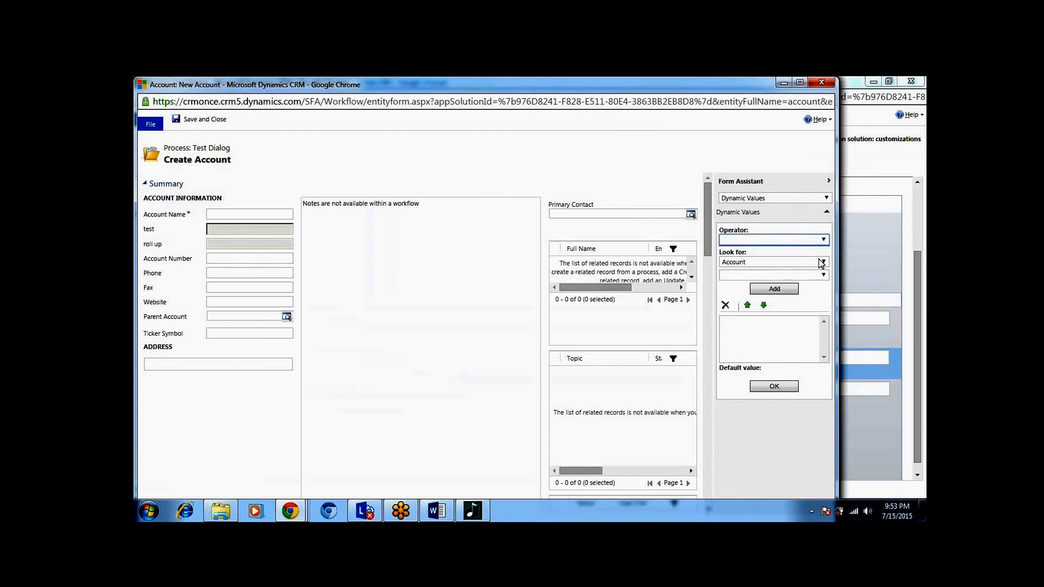
pyautogui.click(822, 263)
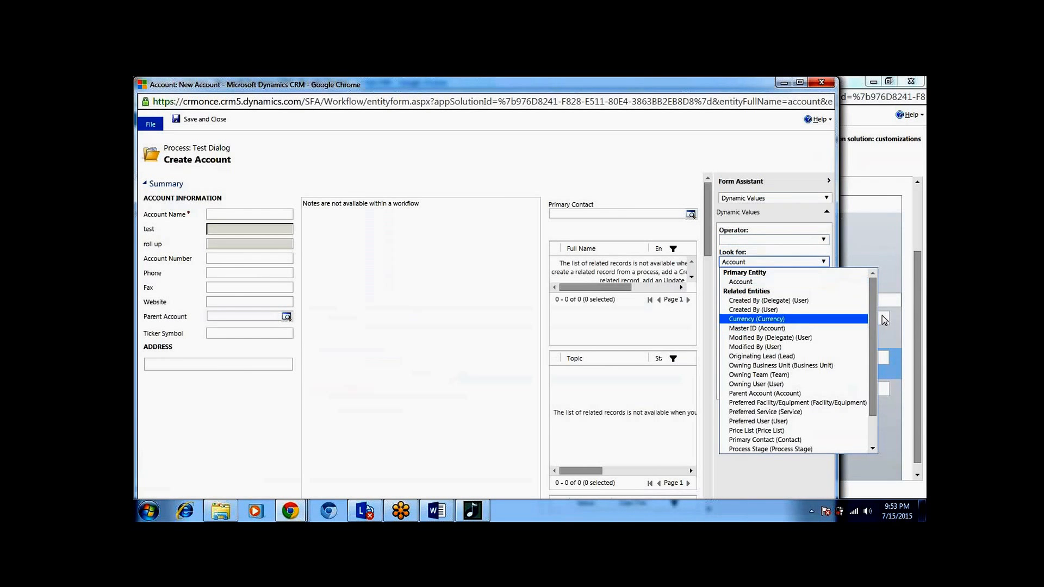
pyautogui.scroll(-2, 875, 311)
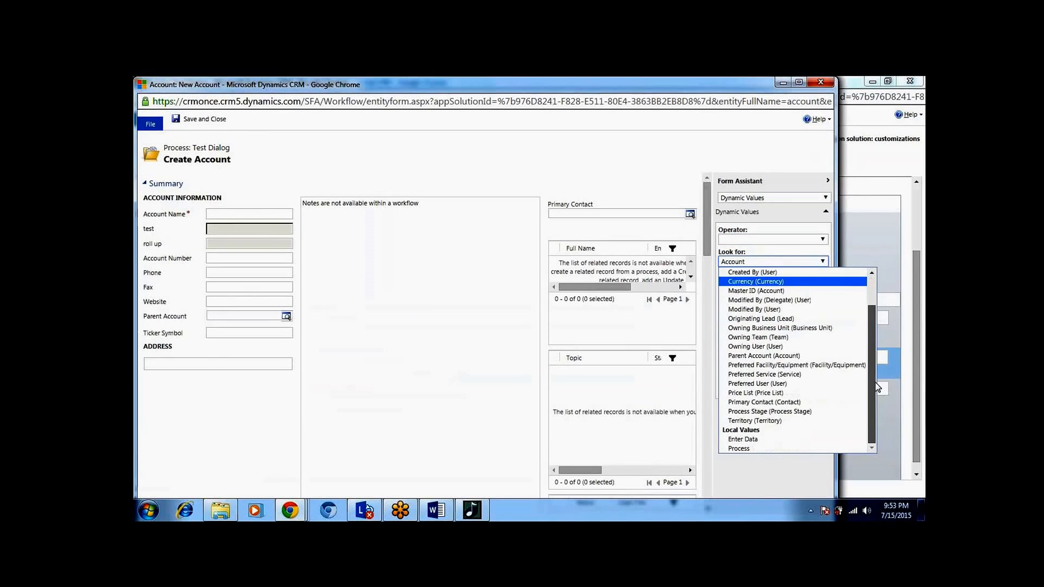
pyautogui.click(781, 440)
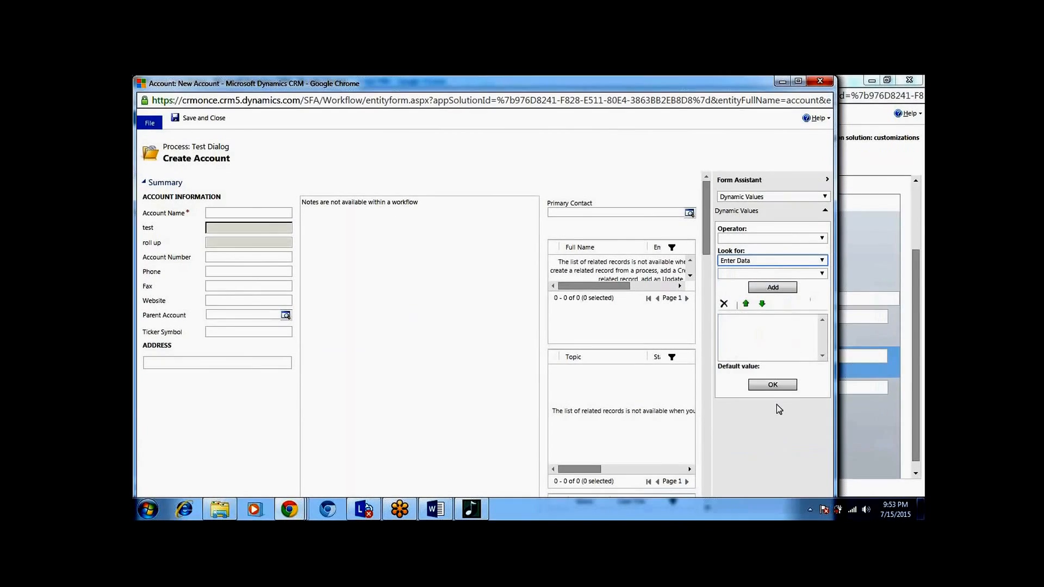
pyautogui.click(797, 274)
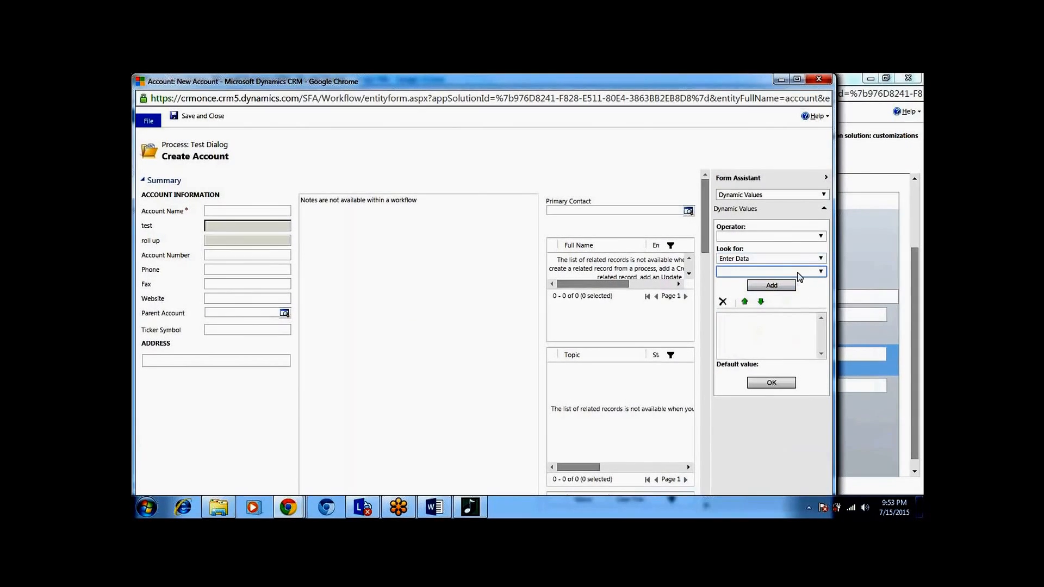
pyautogui.click(819, 78)
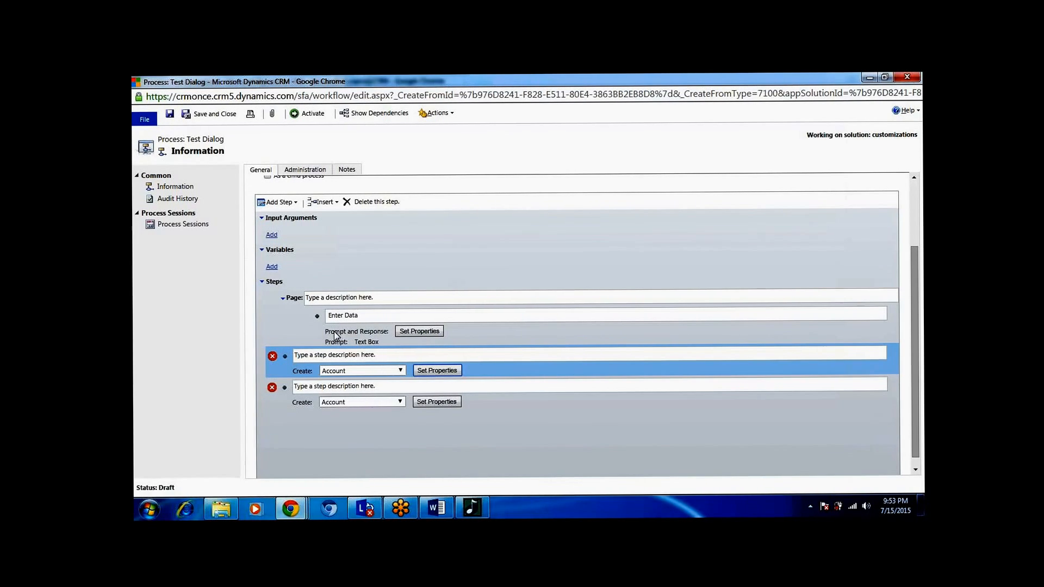
# Step: Add a dialog variable named string with data type Single Line of Text and default value xxx
pyautogui.click(271, 267)
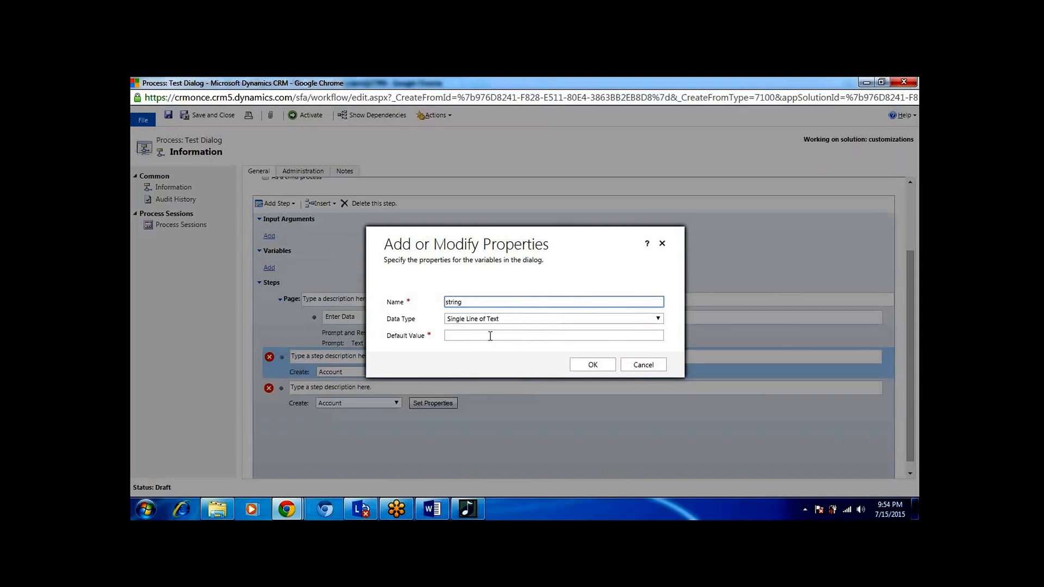
pyautogui.click(492, 336)
pyautogui.click(501, 320)
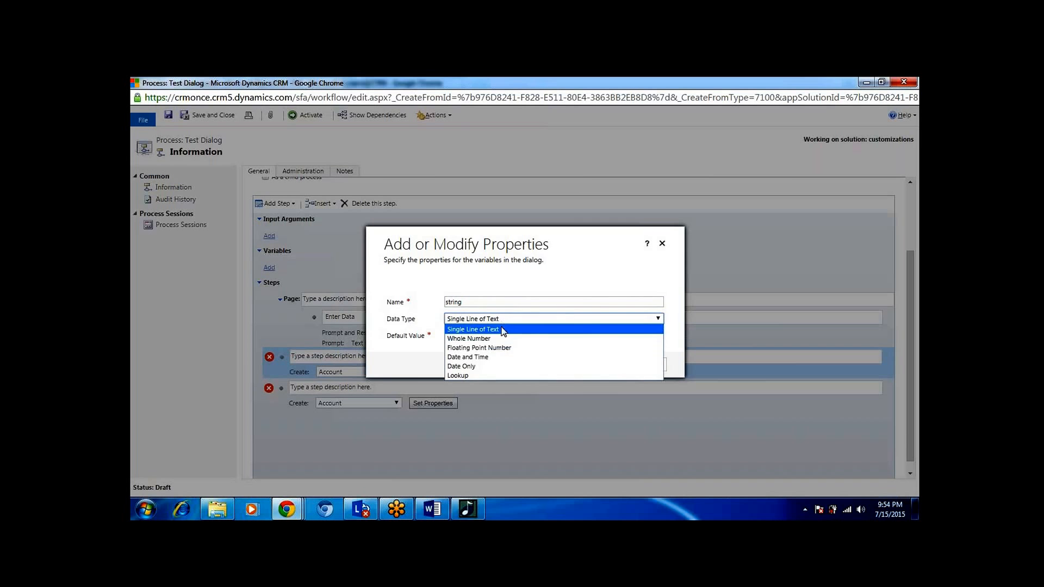
pyautogui.click(501, 329)
pyautogui.click(588, 365)
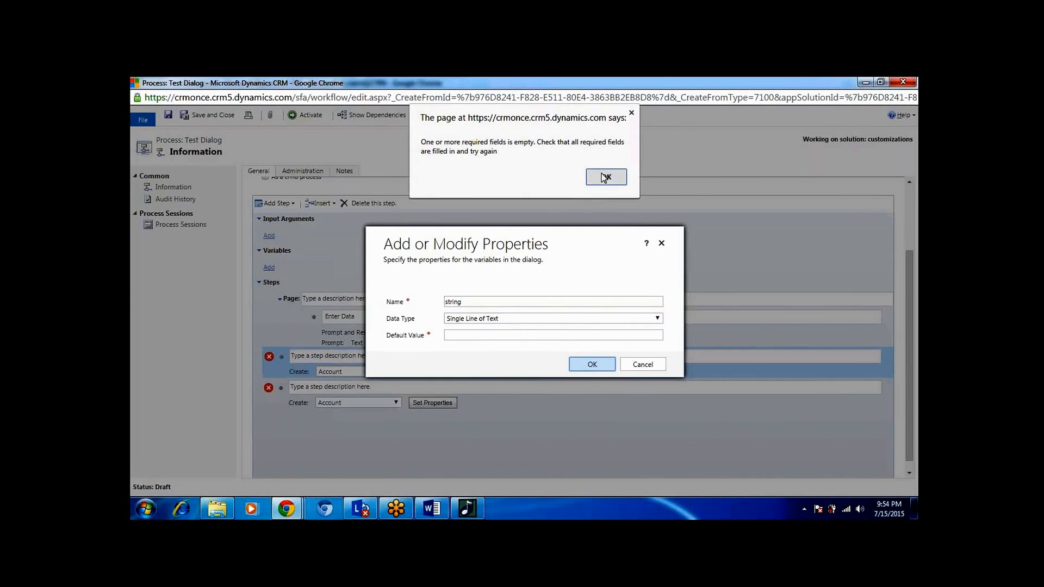
pyautogui.click(604, 178)
pyautogui.click(518, 334)
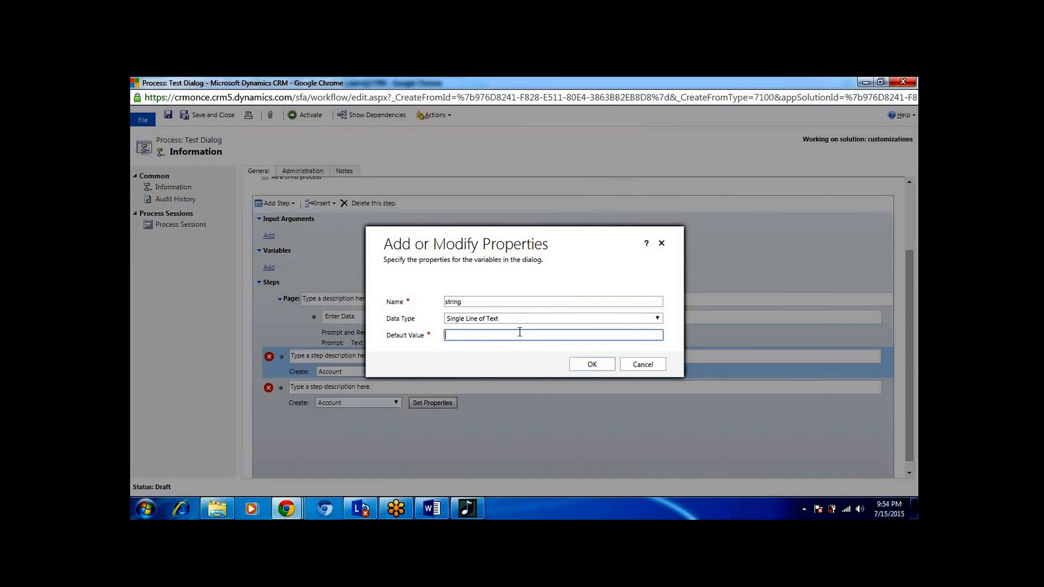
pyautogui.click(518, 334)
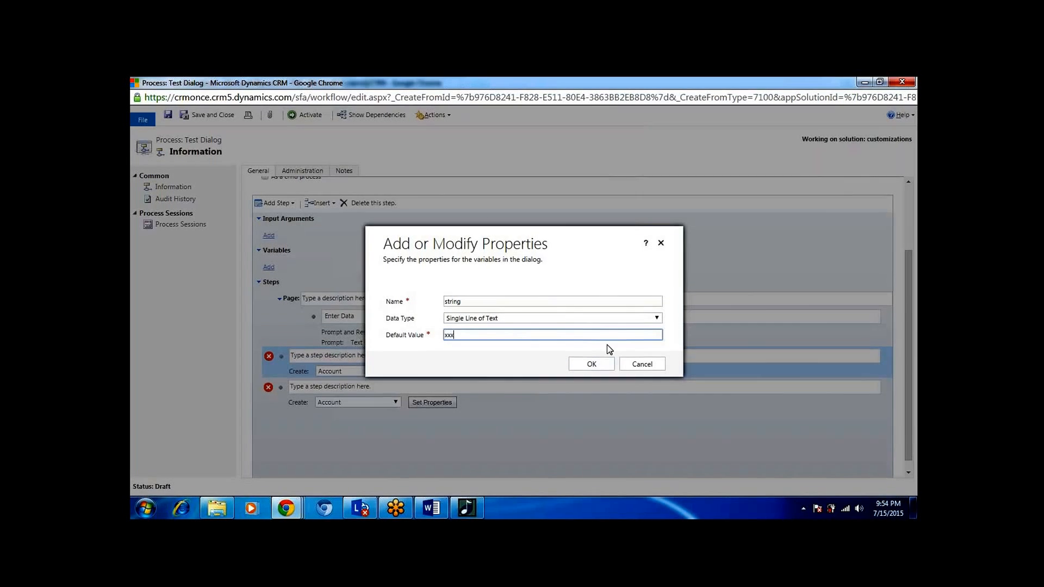
pyautogui.click(593, 370)
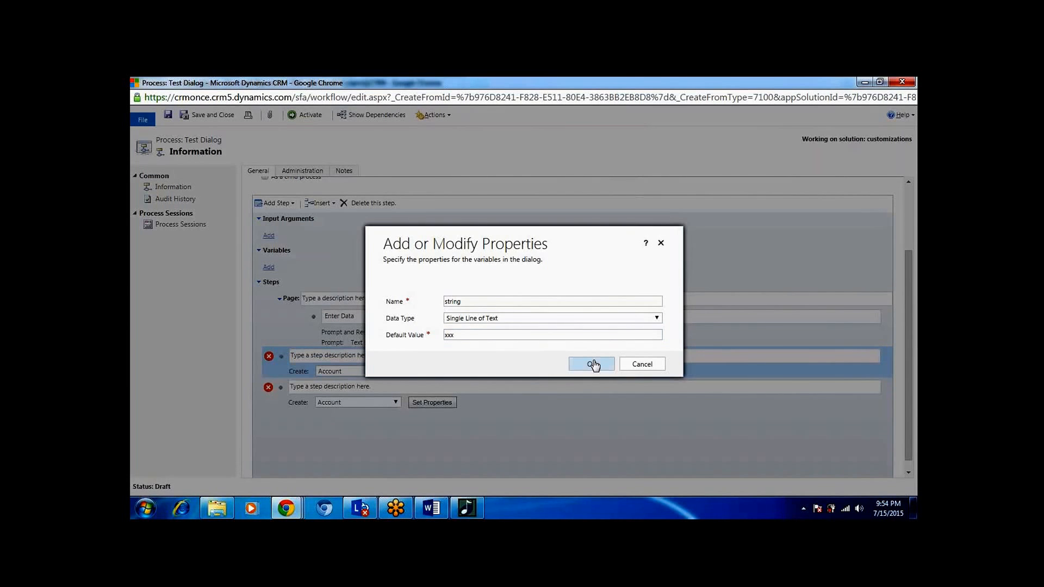
pyautogui.click(593, 364)
pyautogui.click(591, 359)
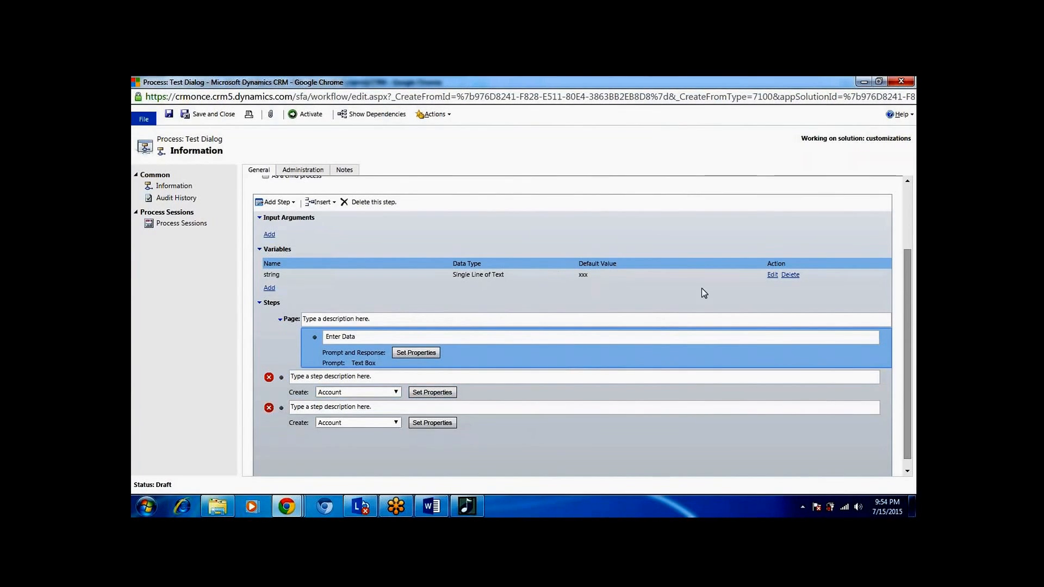
# Step: Open the Enter Data prompt's properties and examine the entities and local values available as dynamic value sources
pyautogui.click(414, 352)
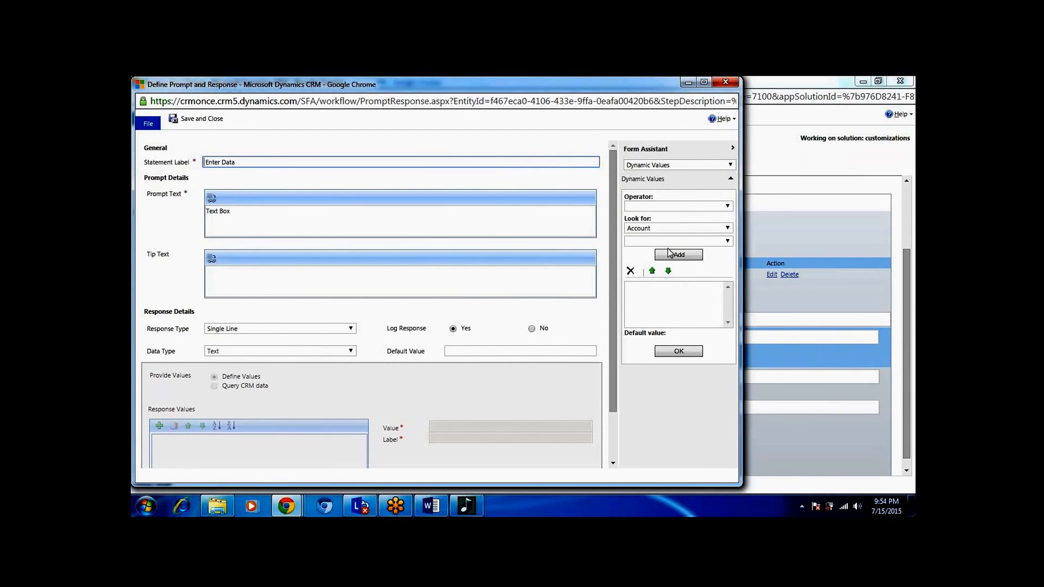
pyautogui.click(727, 228)
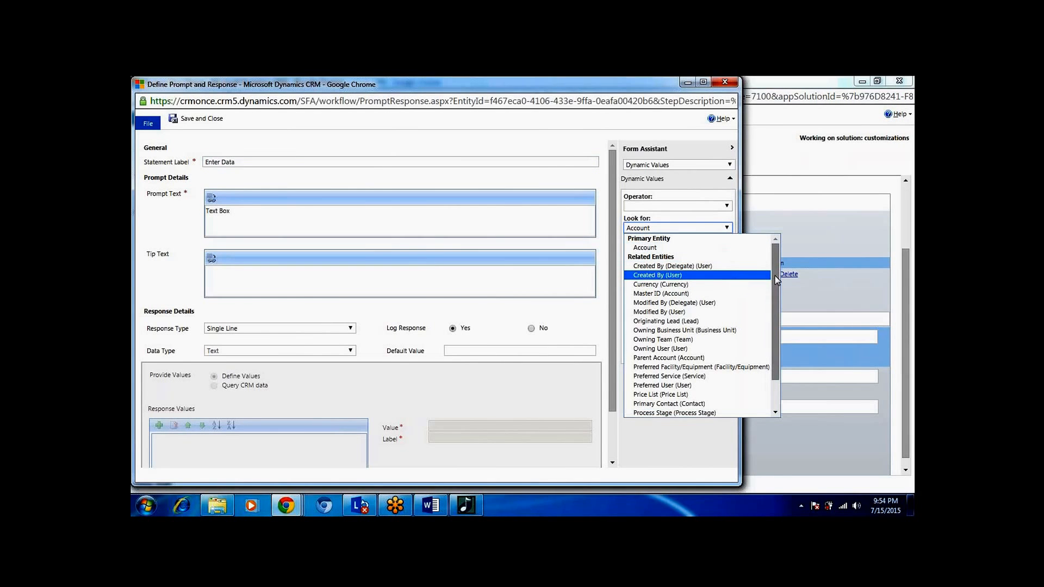
pyautogui.click(722, 207)
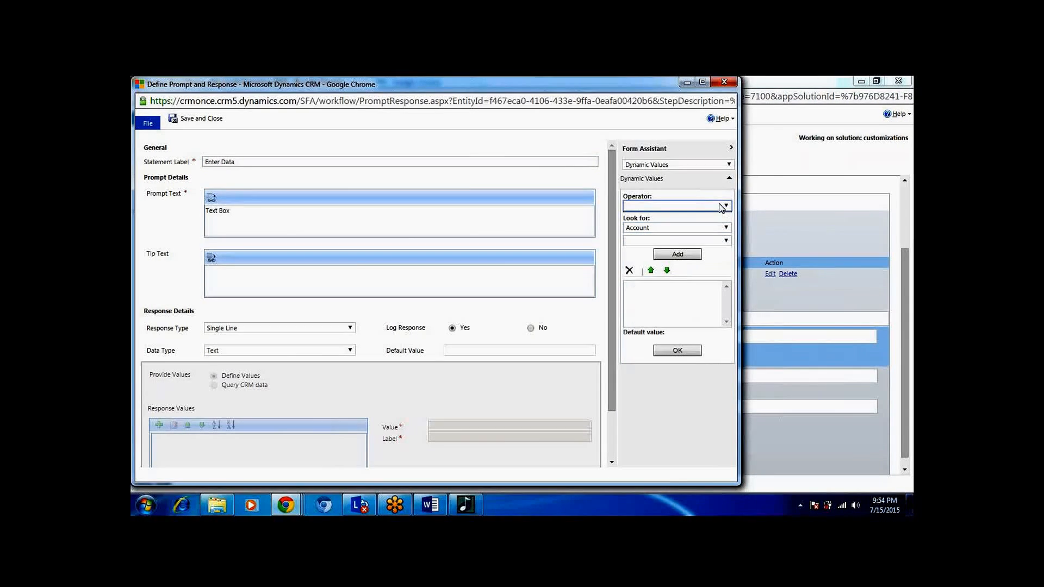
pyautogui.click(727, 164)
pyautogui.click(727, 165)
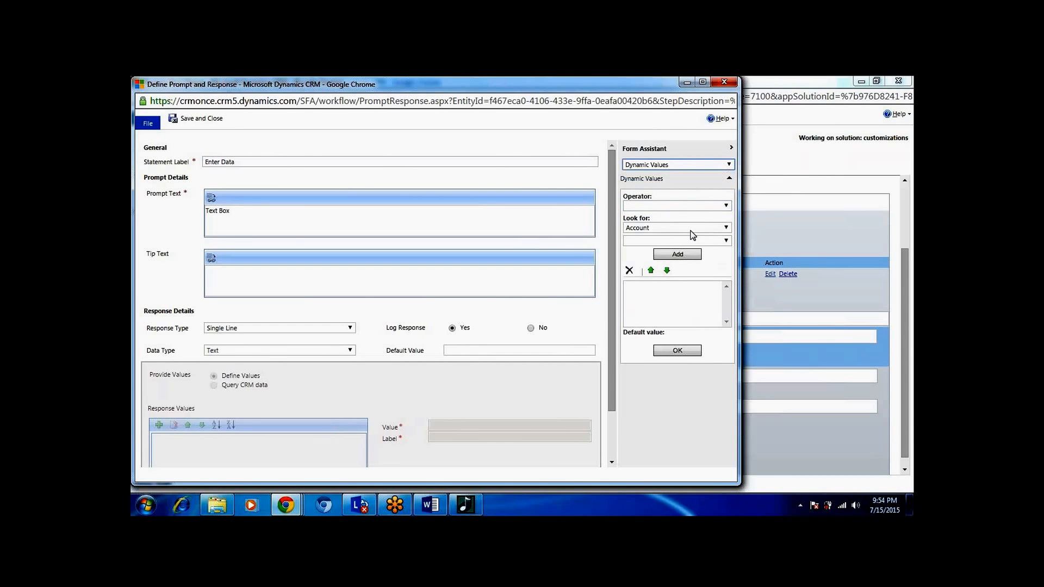
pyautogui.click(710, 228)
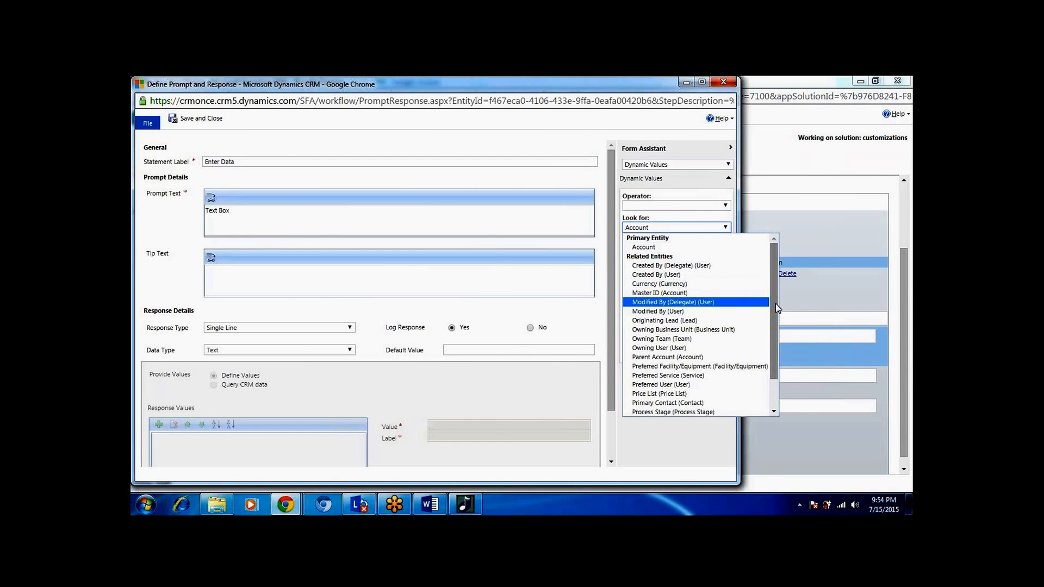
pyautogui.moveTo(775, 303); pyautogui.dragTo(771, 366)
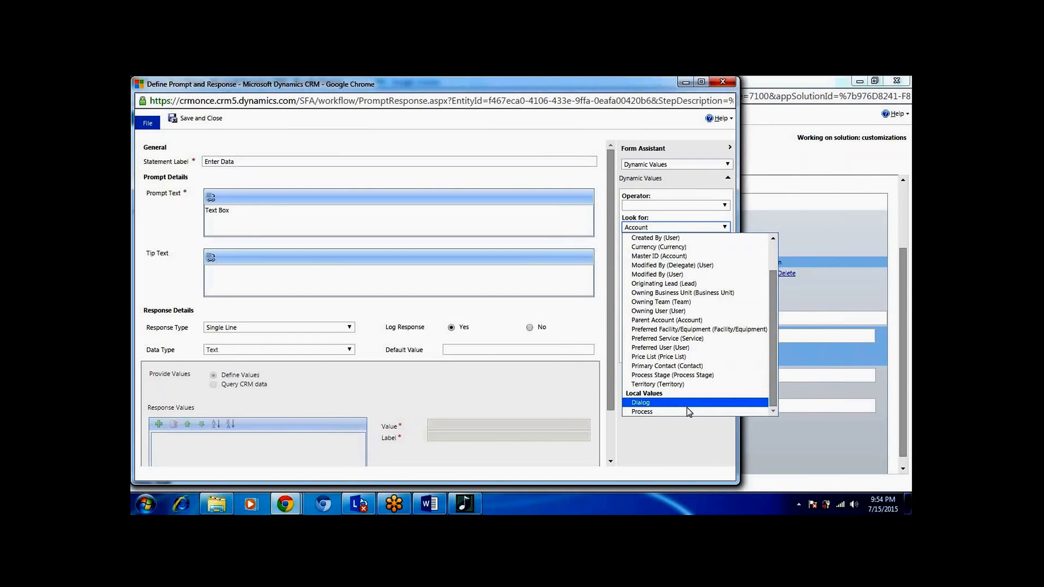
pyautogui.moveTo(774, 335); pyautogui.dragTo(771, 242)
pyautogui.click(688, 248)
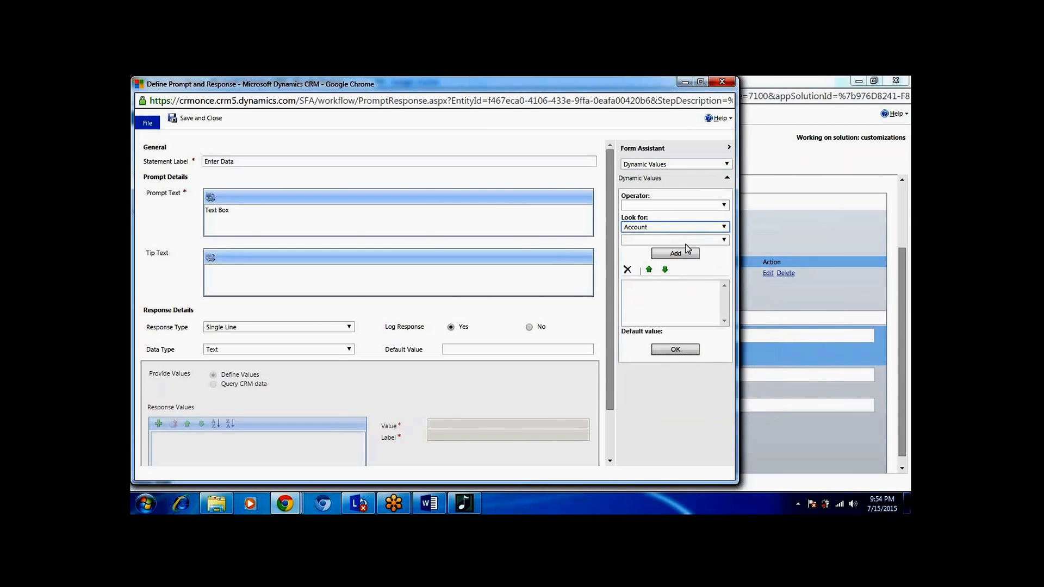
pyautogui.click(688, 241)
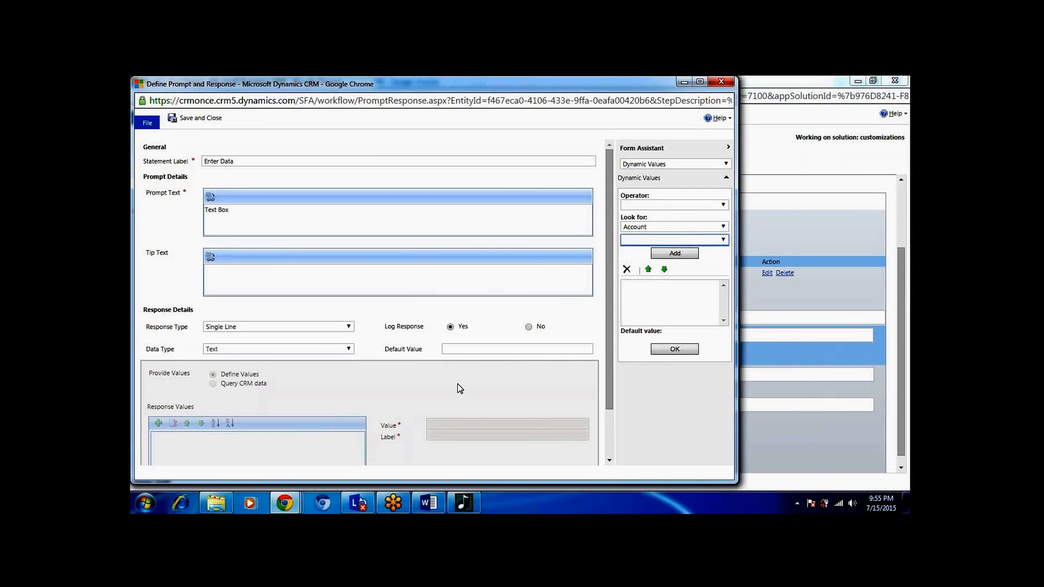
# Step: Save and close the Enter Data prompt's properties, and delete the second Create Account step from the dialog process
pyautogui.click(422, 384)
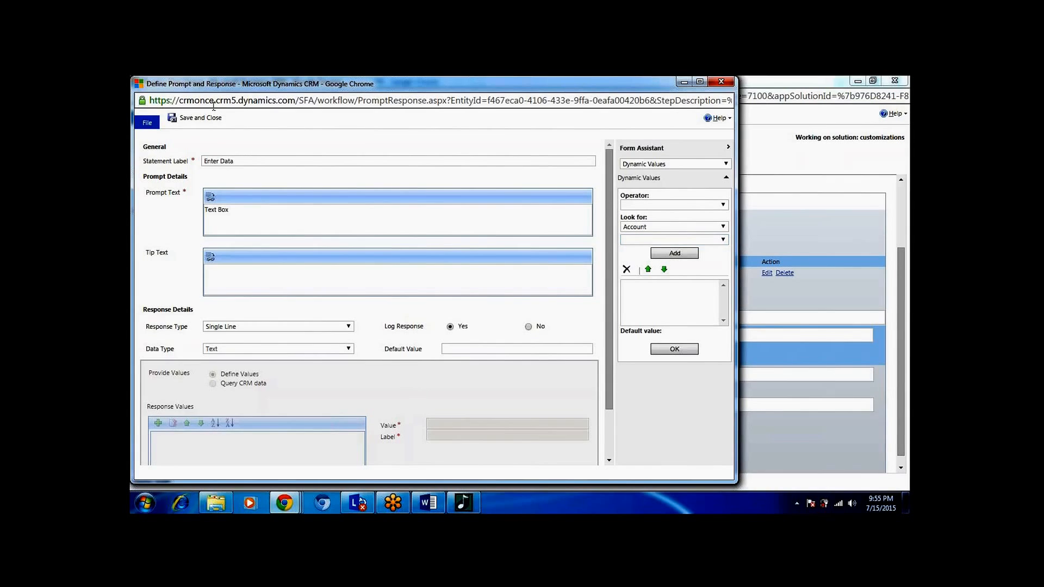
pyautogui.click(205, 122)
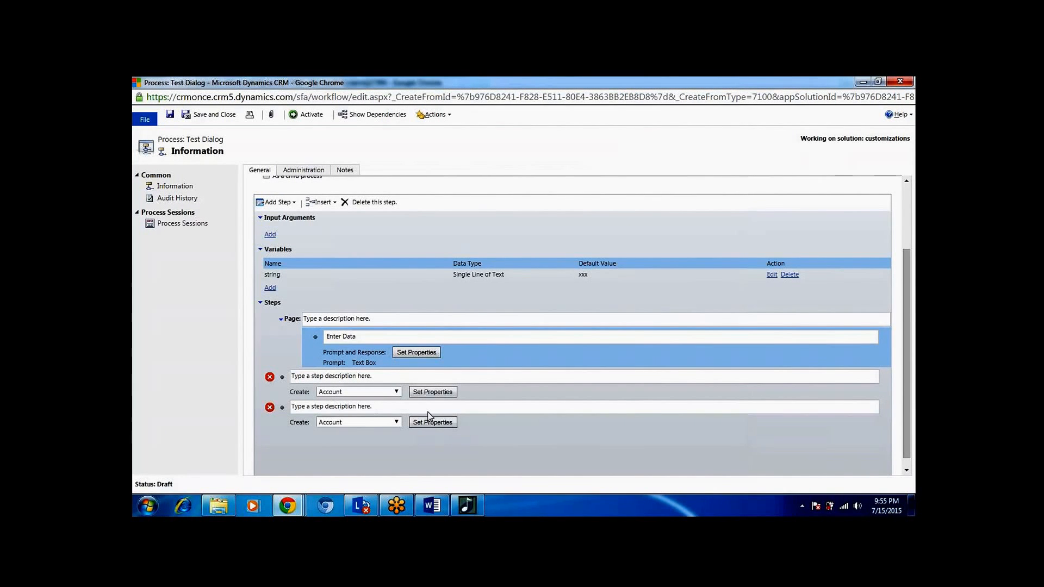
pyautogui.click(315, 423)
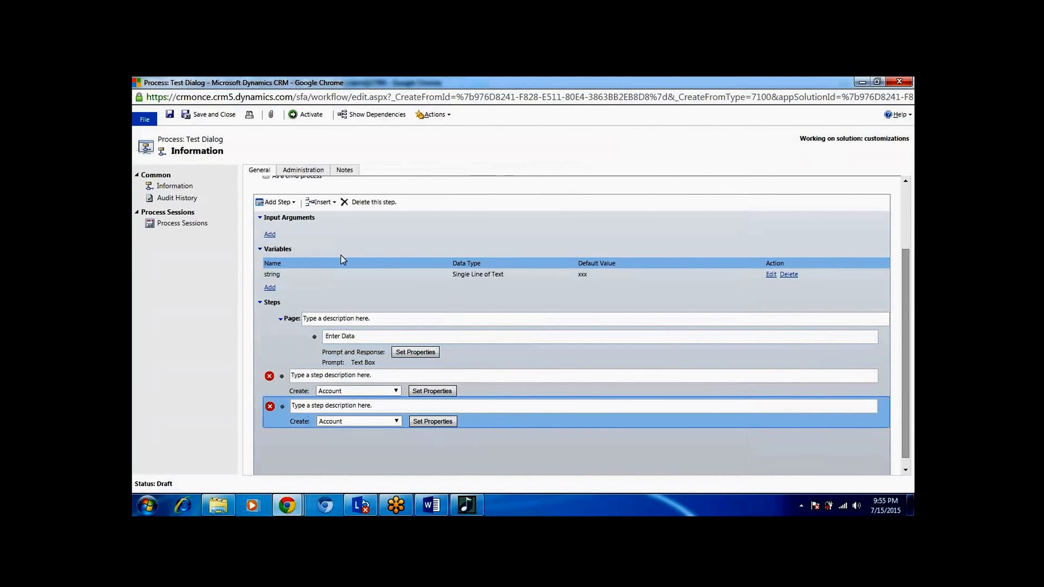
pyautogui.click(353, 203)
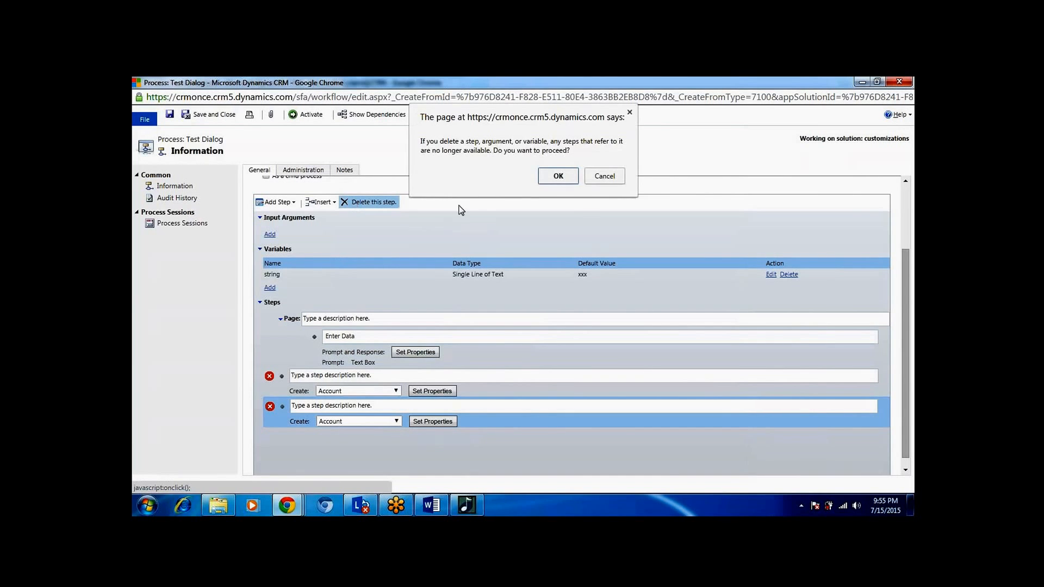
pyautogui.click(556, 176)
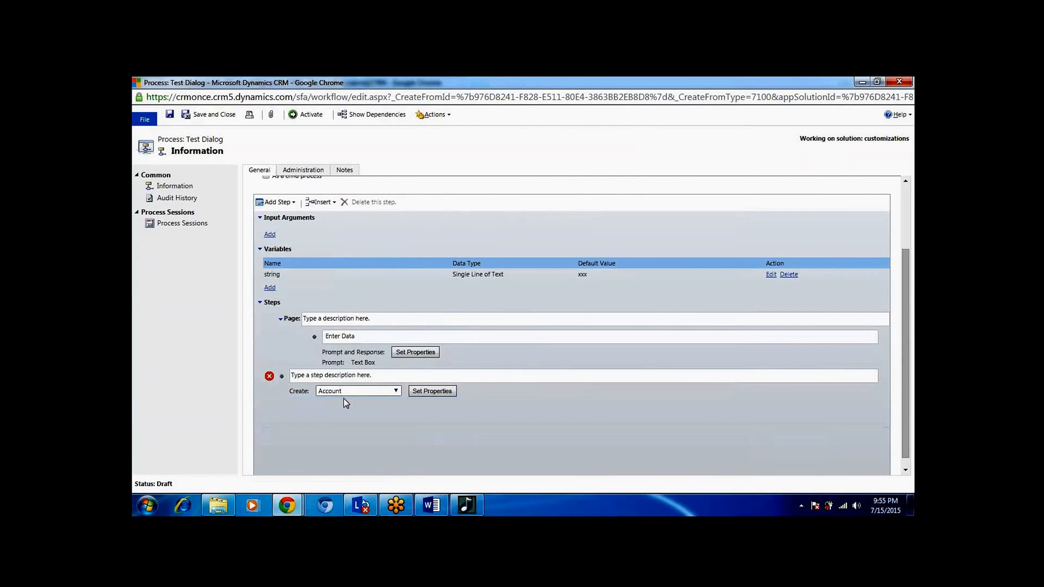
# Step: Try Enter Data as the dynamic value source in the remaining Create Account step, and close the form without saving
pyautogui.click(331, 377)
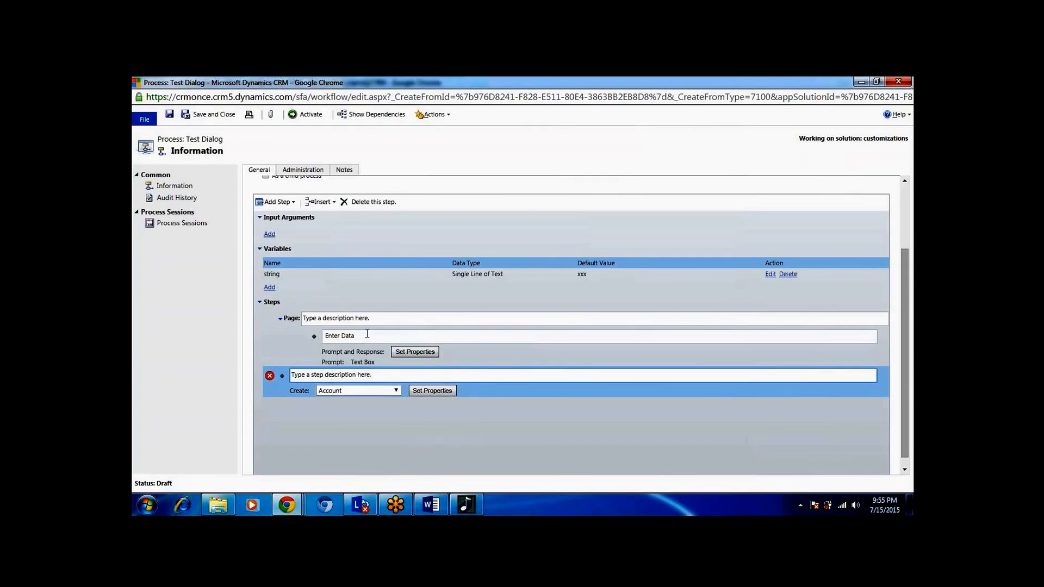
pyautogui.click(432, 392)
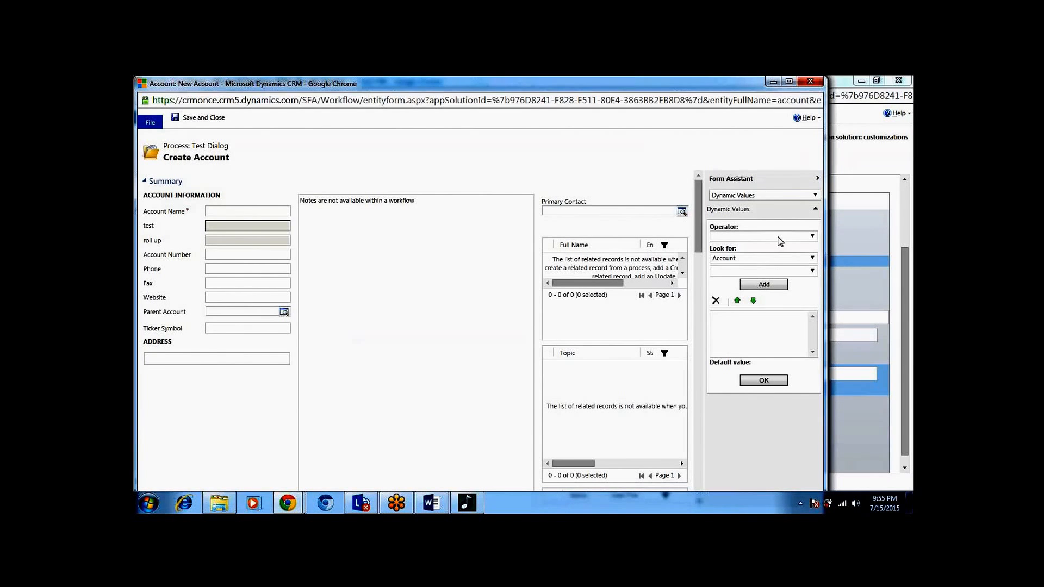
pyautogui.click(801, 272)
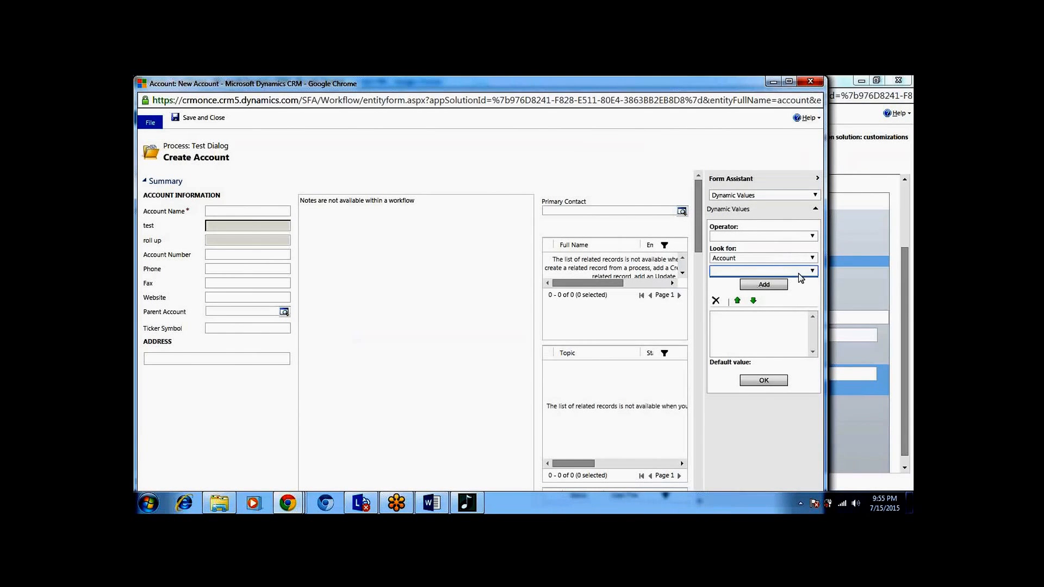
pyautogui.click(801, 259)
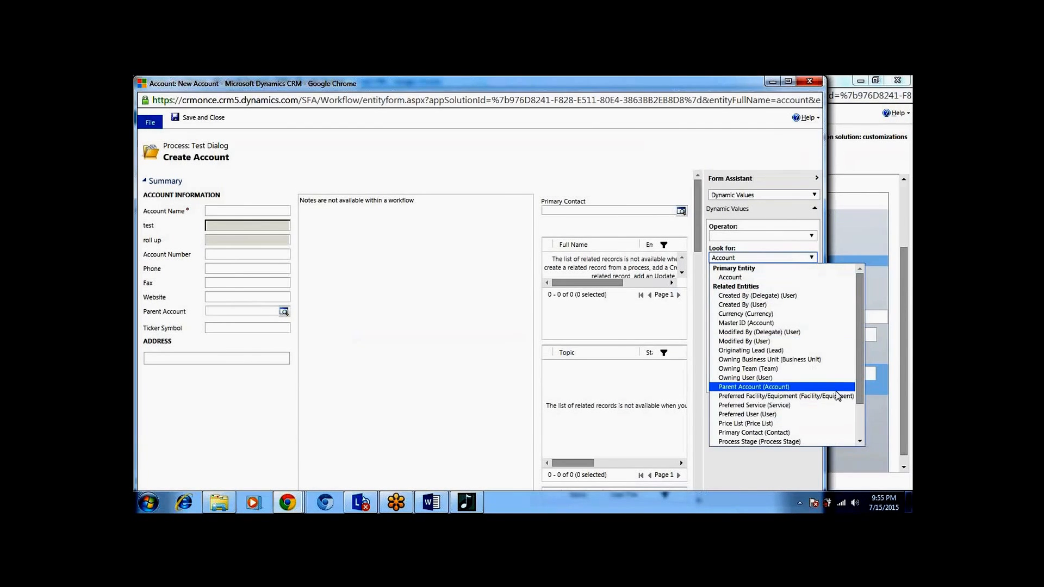
pyautogui.scroll(-2, 860, 367)
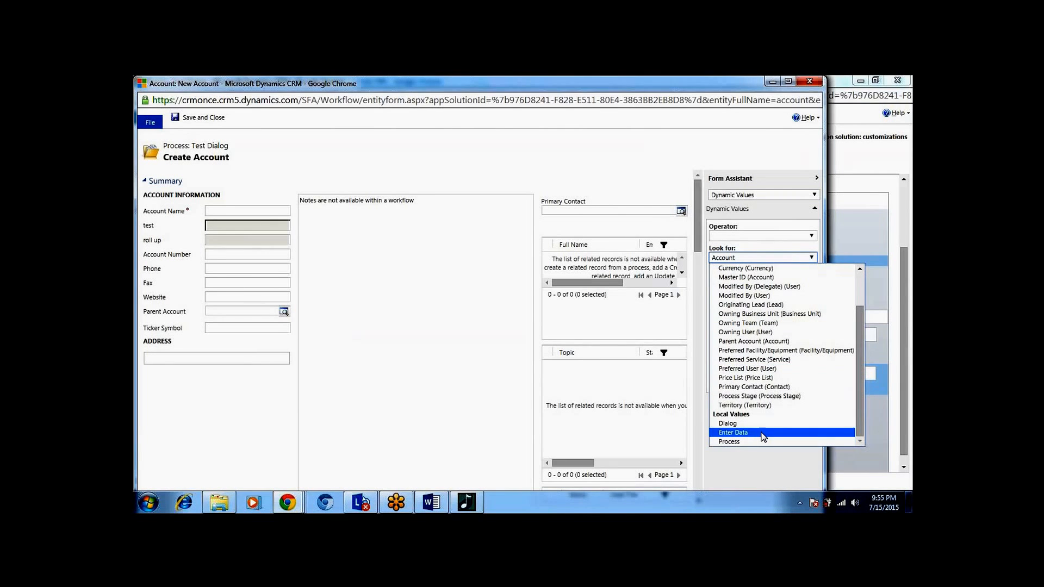
pyautogui.click(763, 433)
pyautogui.click(810, 271)
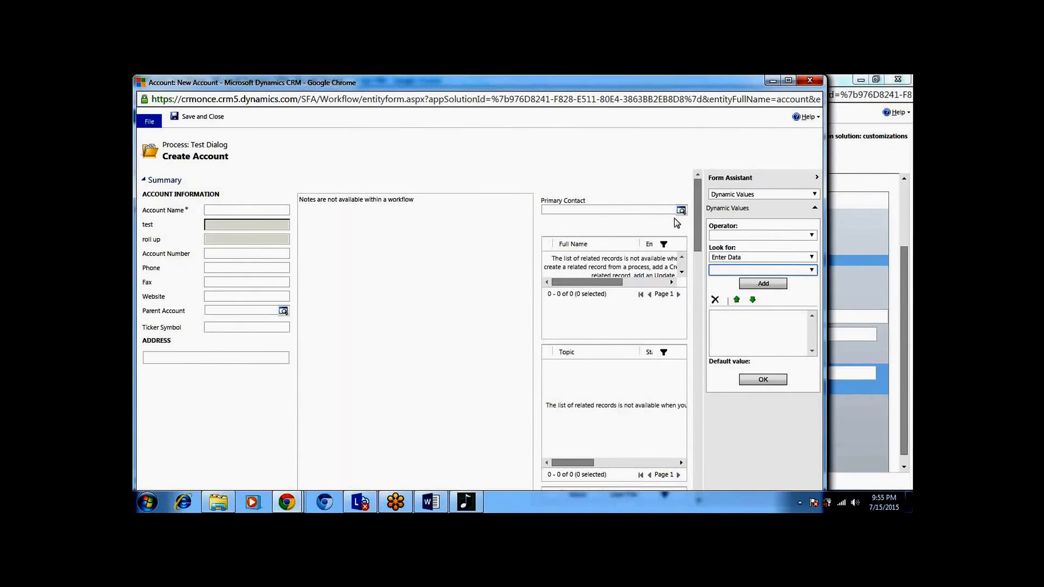
pyautogui.click(809, 79)
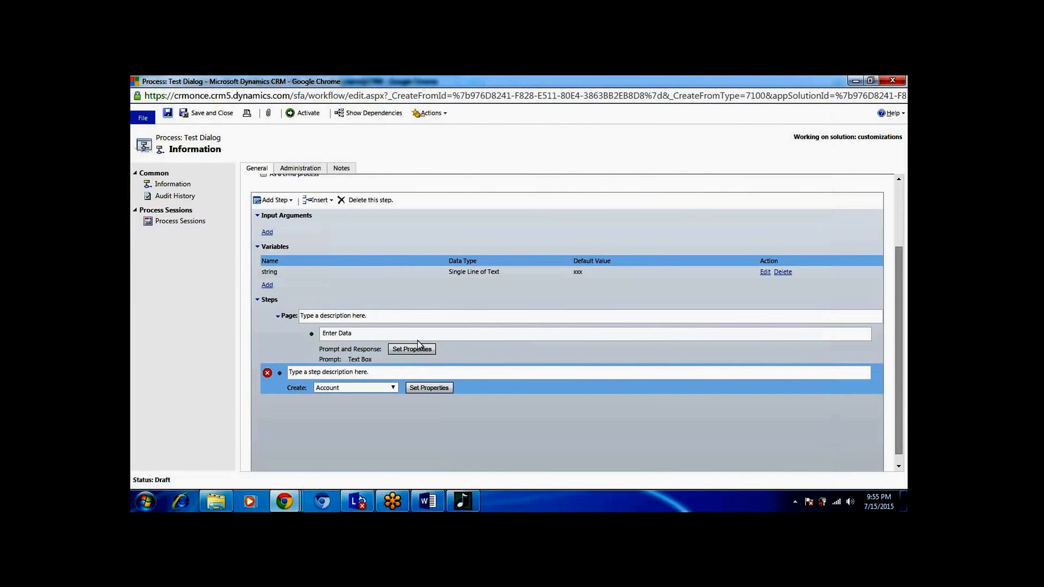
# Step: Reopen the Enter Data prompt's properties and examine its response details and the dynamic value sources offered for Account
pyautogui.click(417, 349)
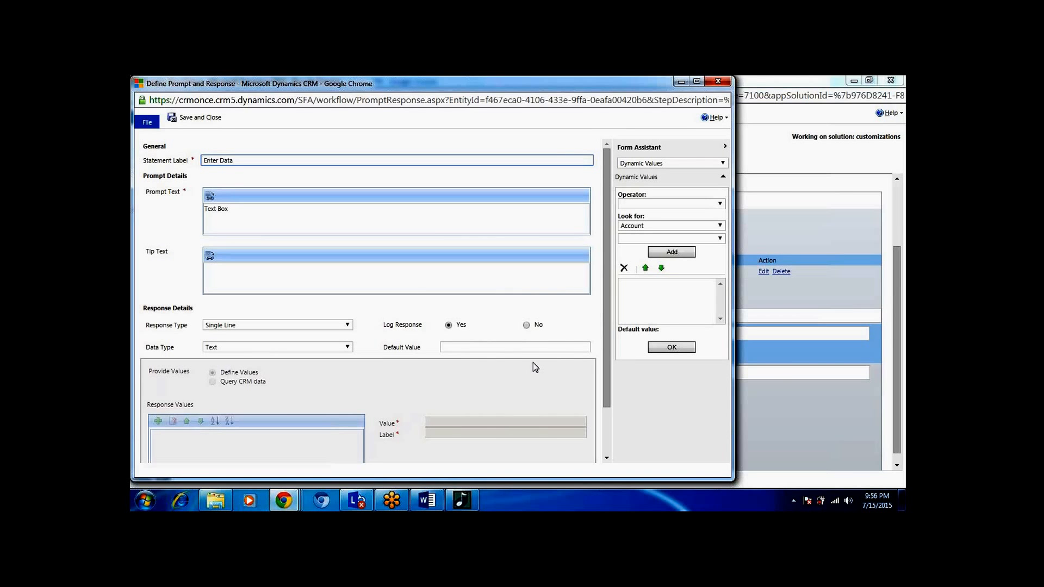
pyautogui.click(606, 433)
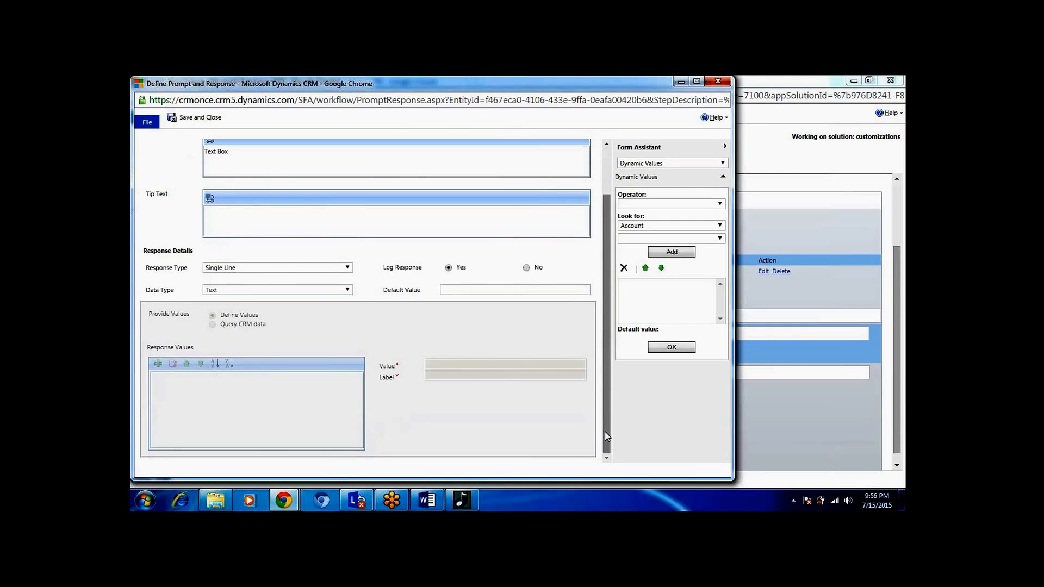
pyautogui.click(699, 241)
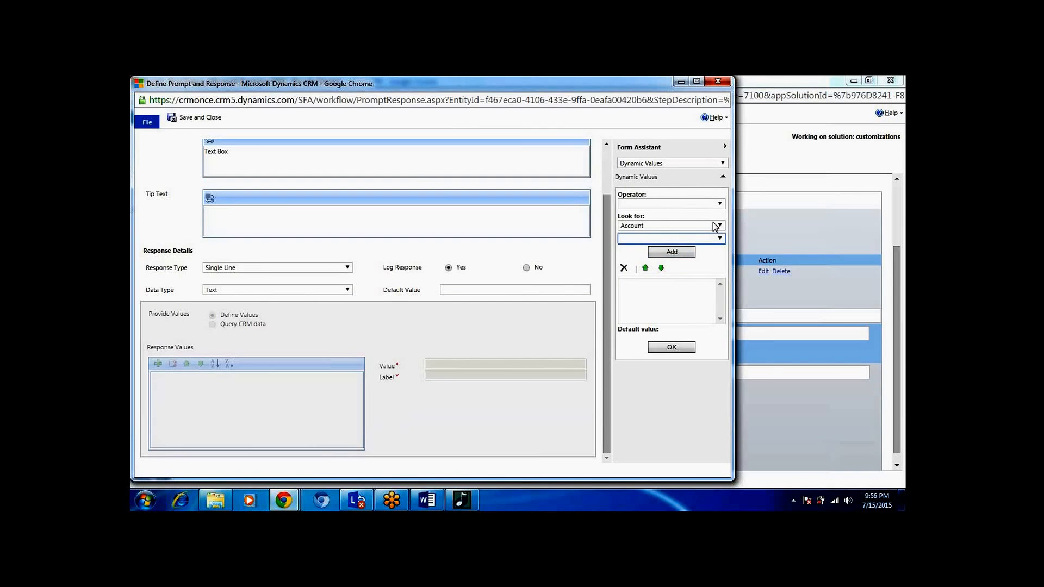
pyautogui.click(715, 226)
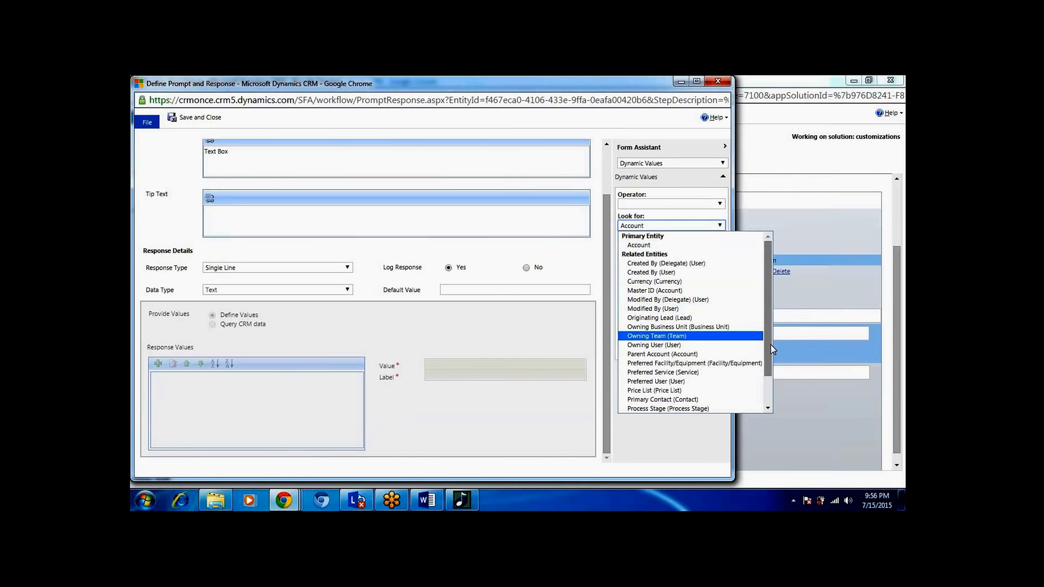
pyautogui.moveTo(771, 344); pyautogui.dragTo(763, 393)
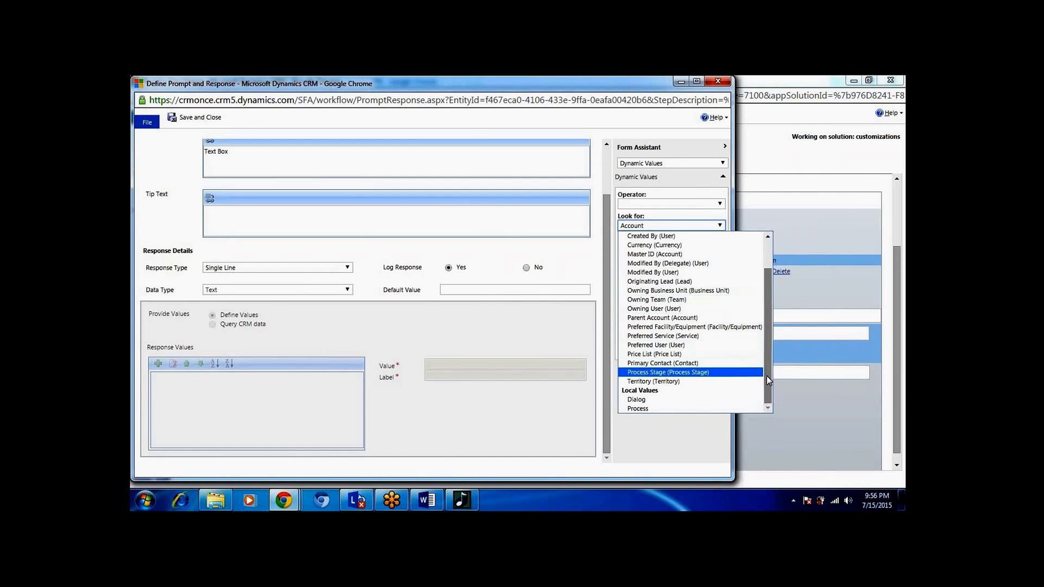
pyautogui.moveTo(768, 381); pyautogui.dragTo(771, 318)
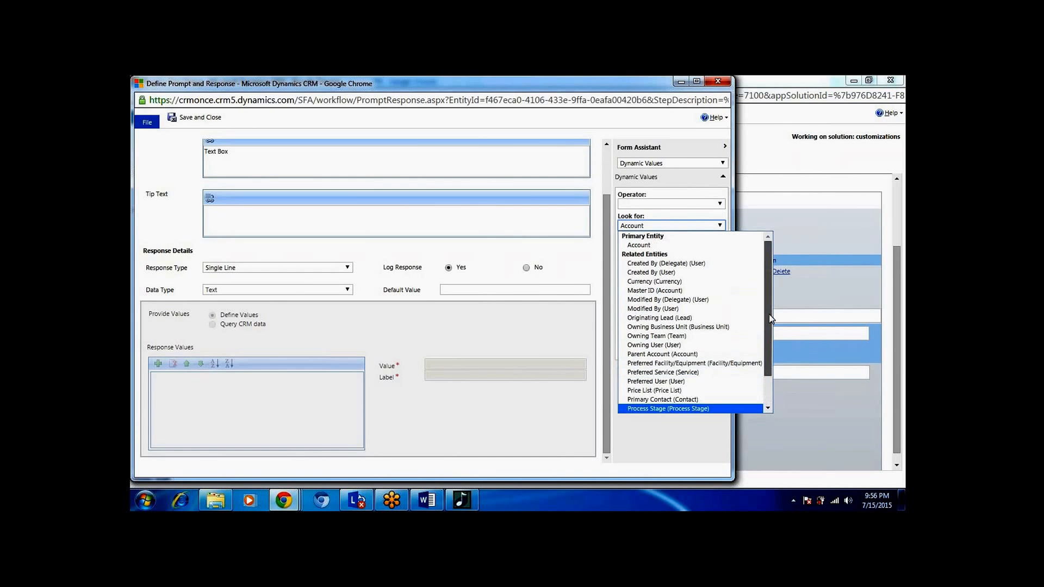
pyautogui.click(664, 247)
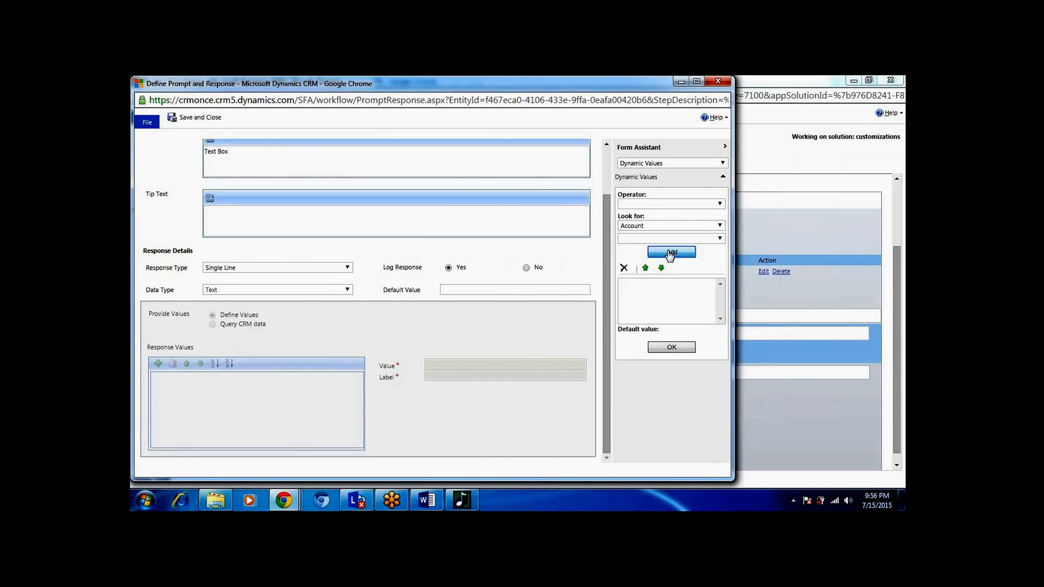
pyautogui.click(709, 243)
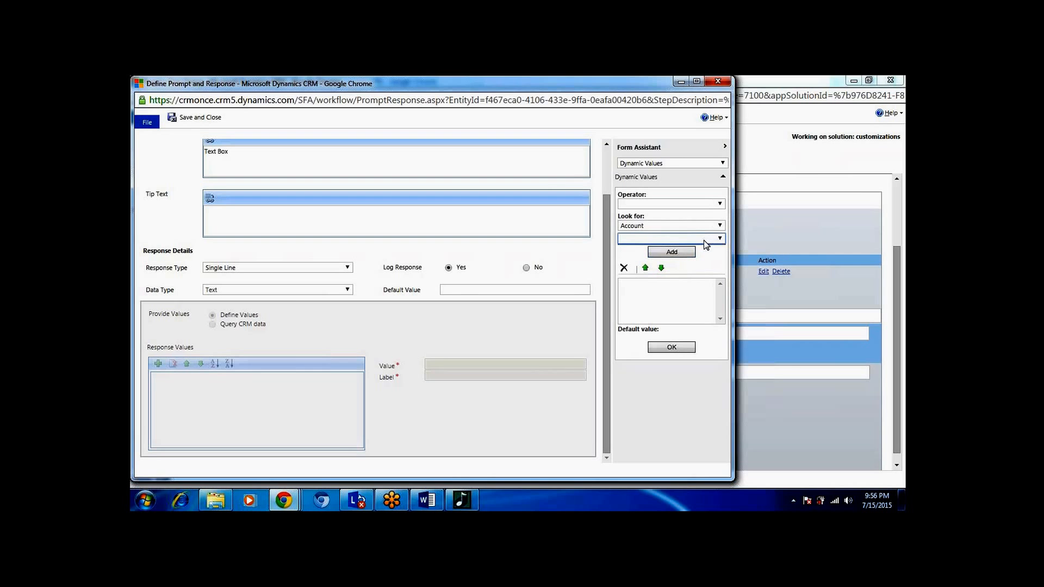
pyautogui.click(699, 206)
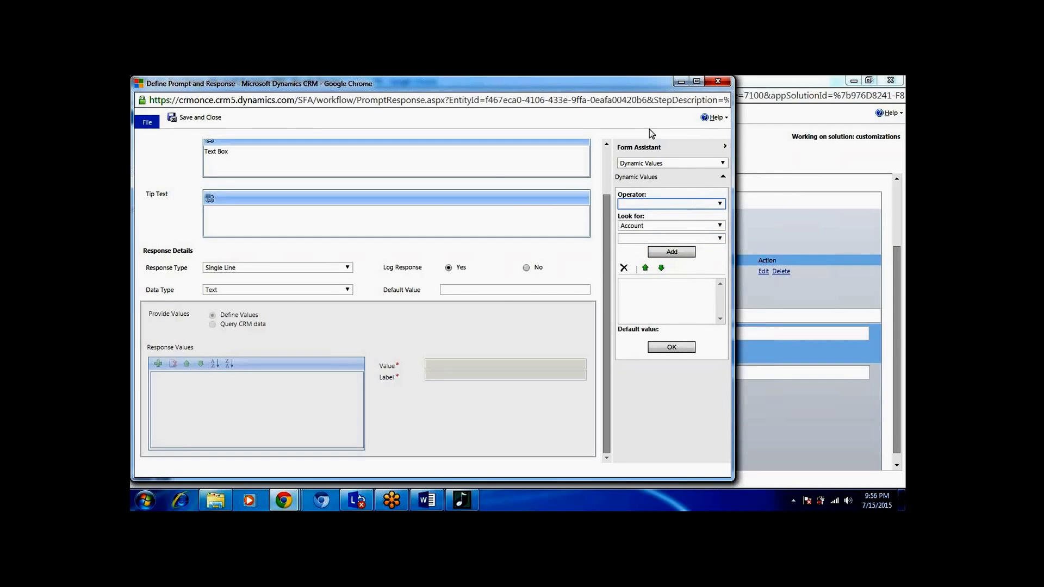
# Step: Set the prompt's Default Value to the dynamic value Account Name of Account, and save and close the prompt
pyautogui.click(443, 290)
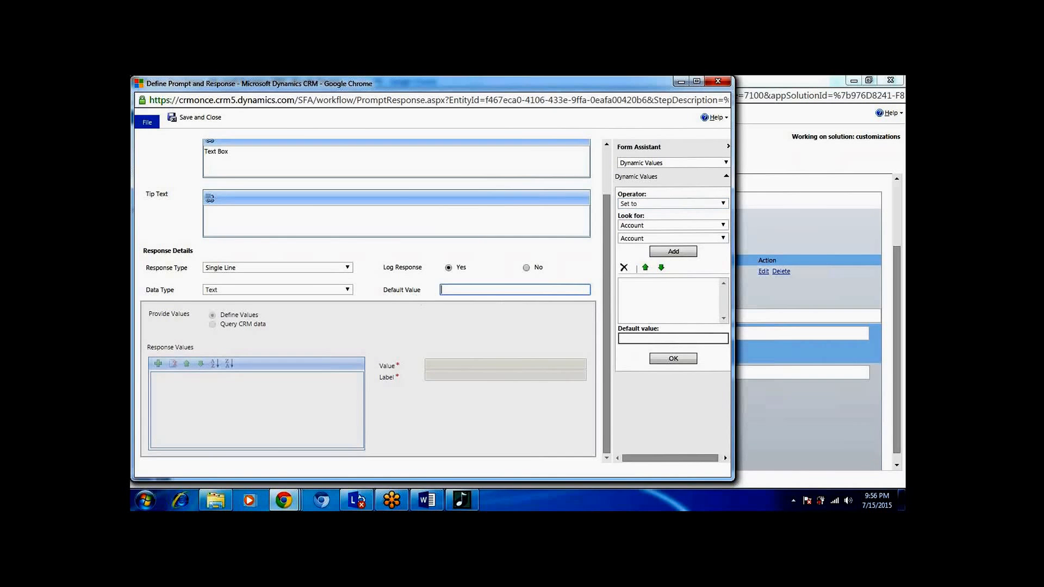
pyautogui.click(723, 238)
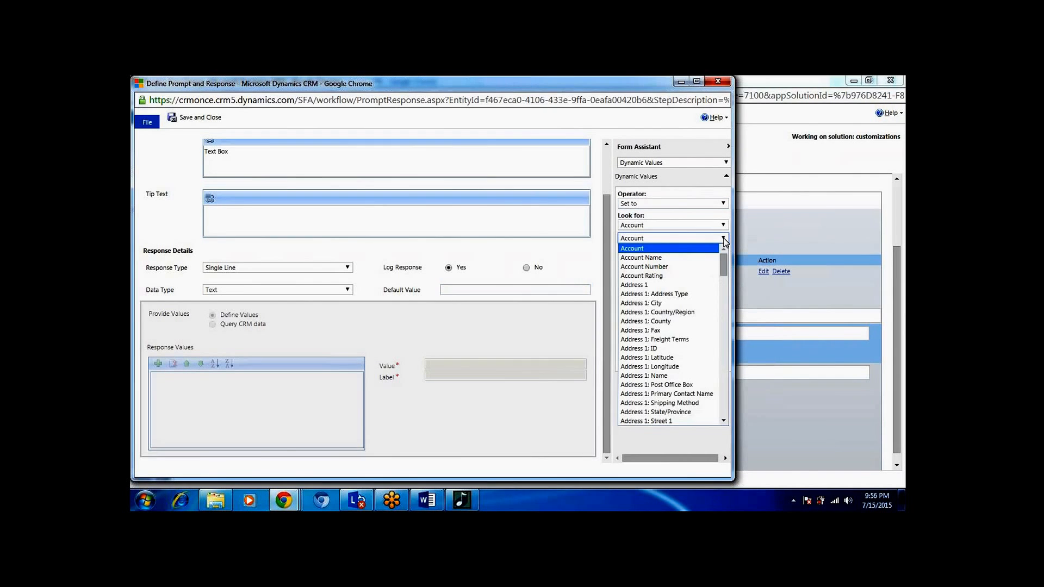
pyautogui.click(686, 257)
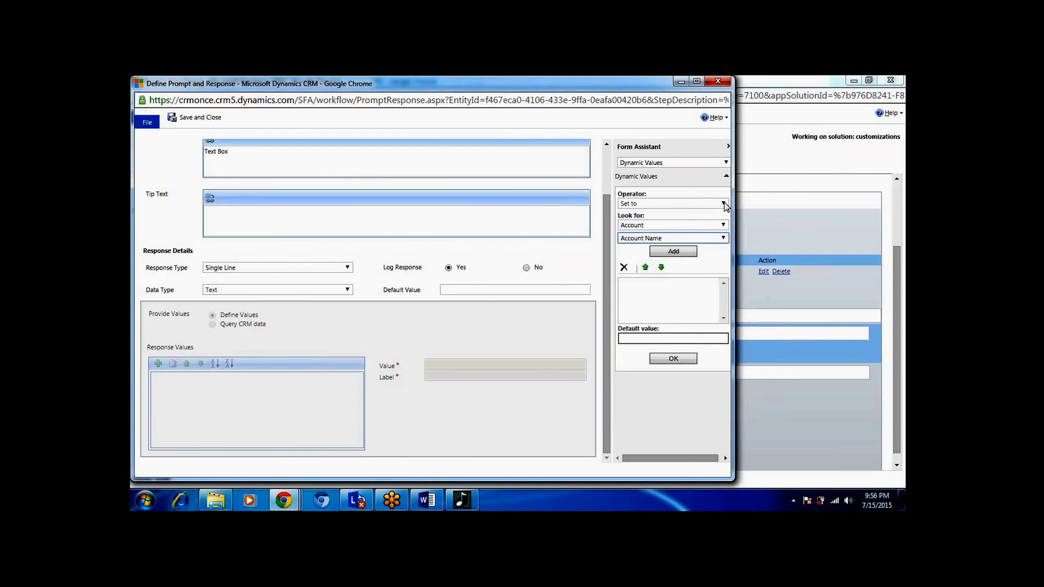
pyautogui.click(528, 290)
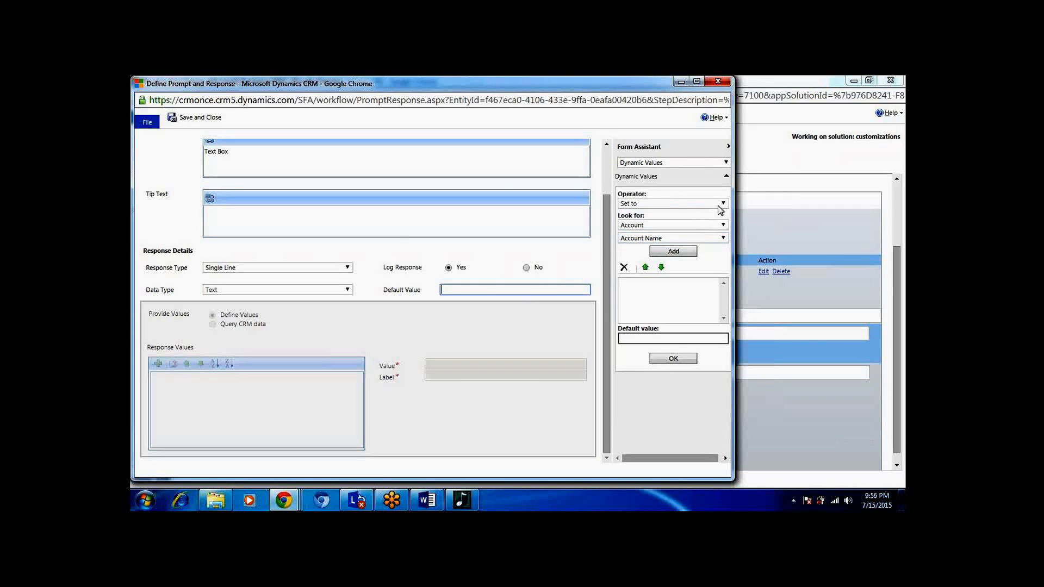
pyautogui.click(673, 251)
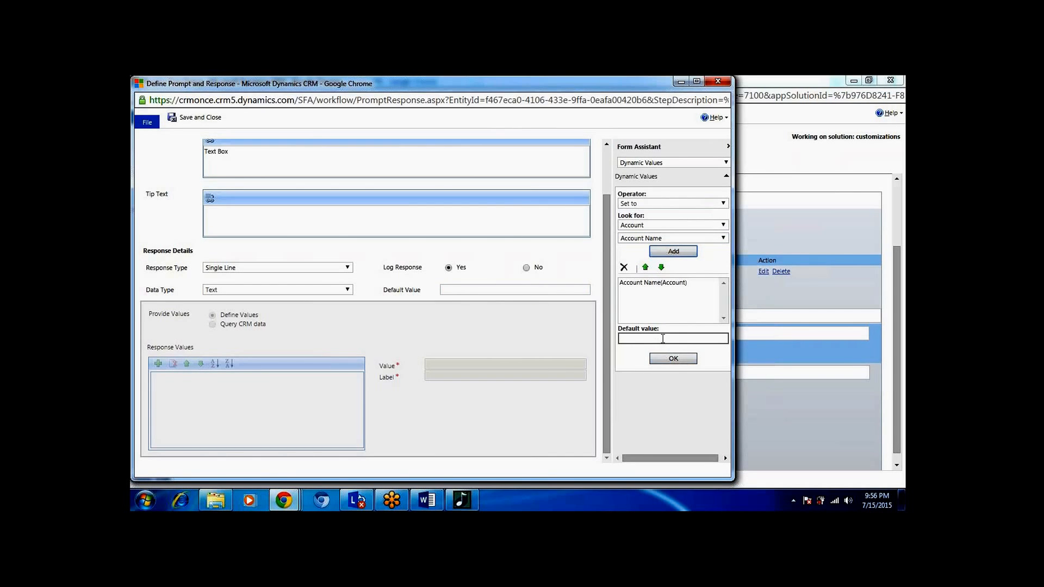
pyautogui.click(668, 303)
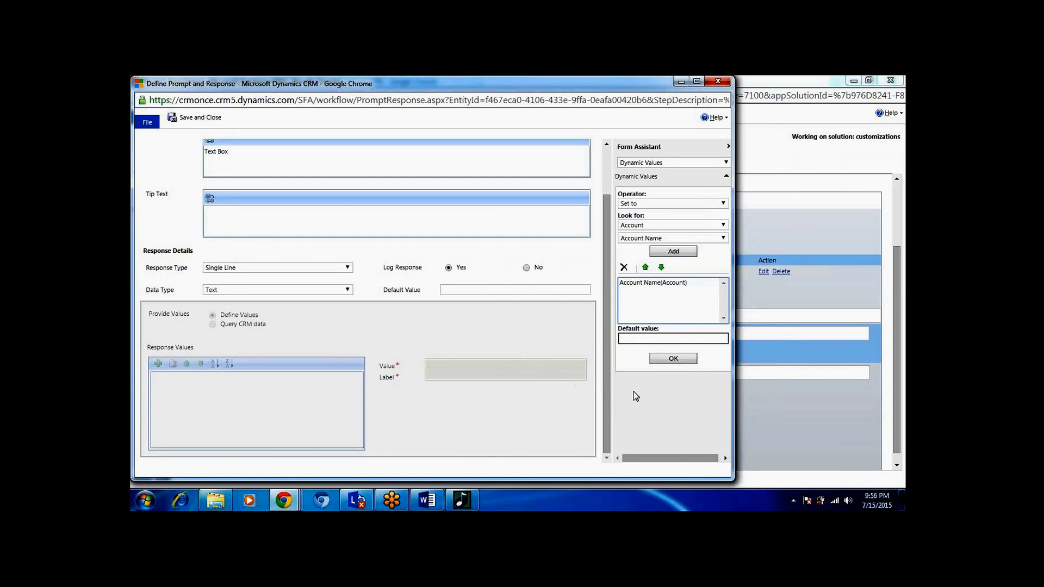
pyautogui.click(673, 359)
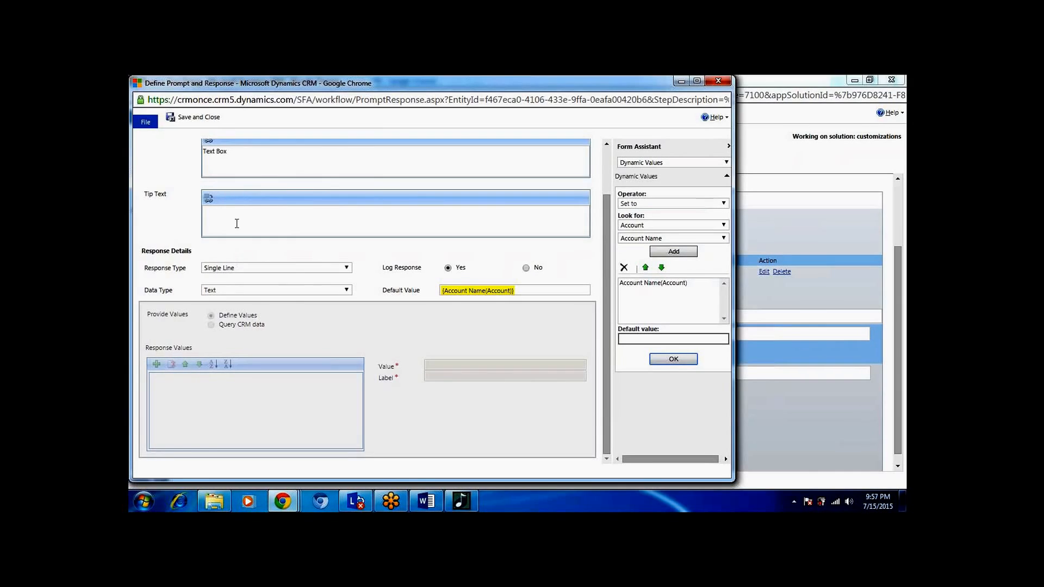
pyautogui.click(186, 115)
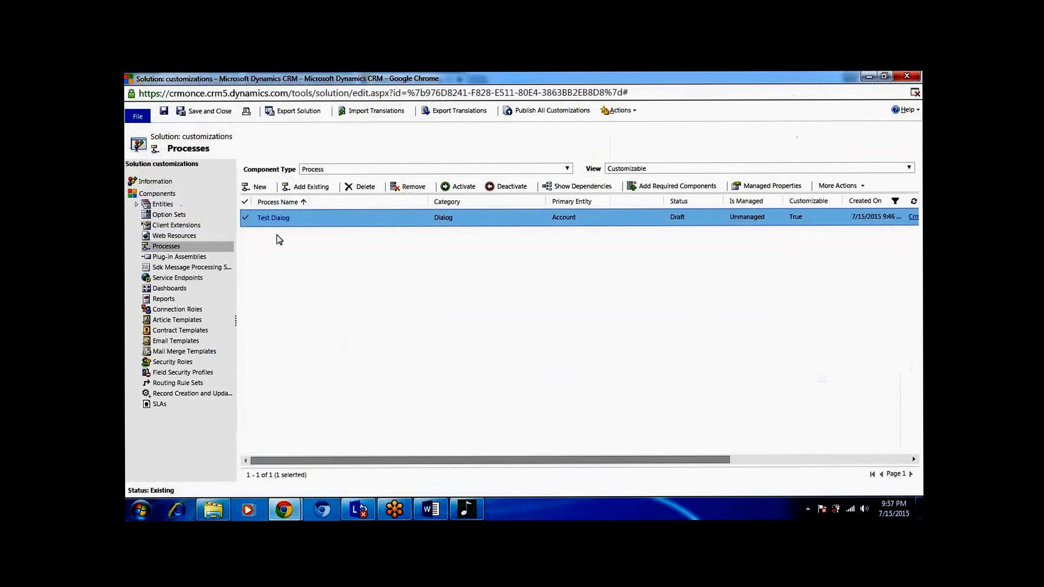
# Step: Reopen the Test Dialog process and open the properties of its Create Account step
pyautogui.doubleClick(400, 218)
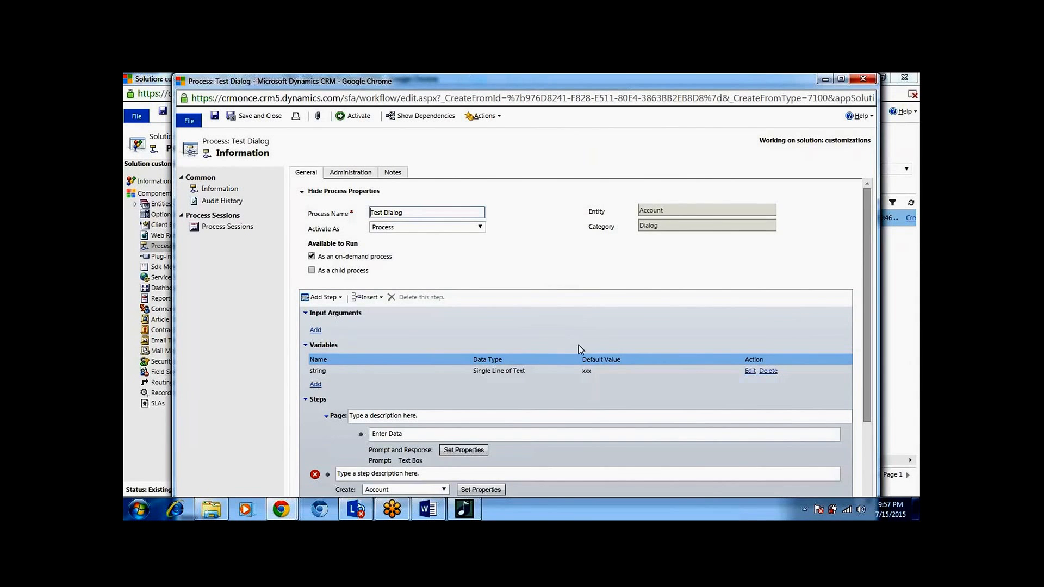
pyautogui.click(868, 442)
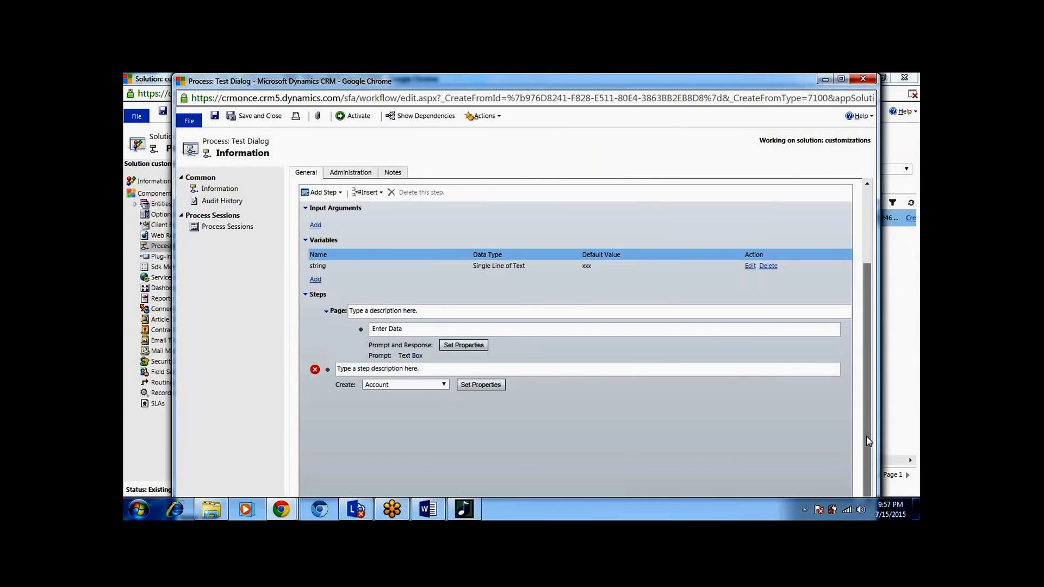
pyautogui.click(472, 386)
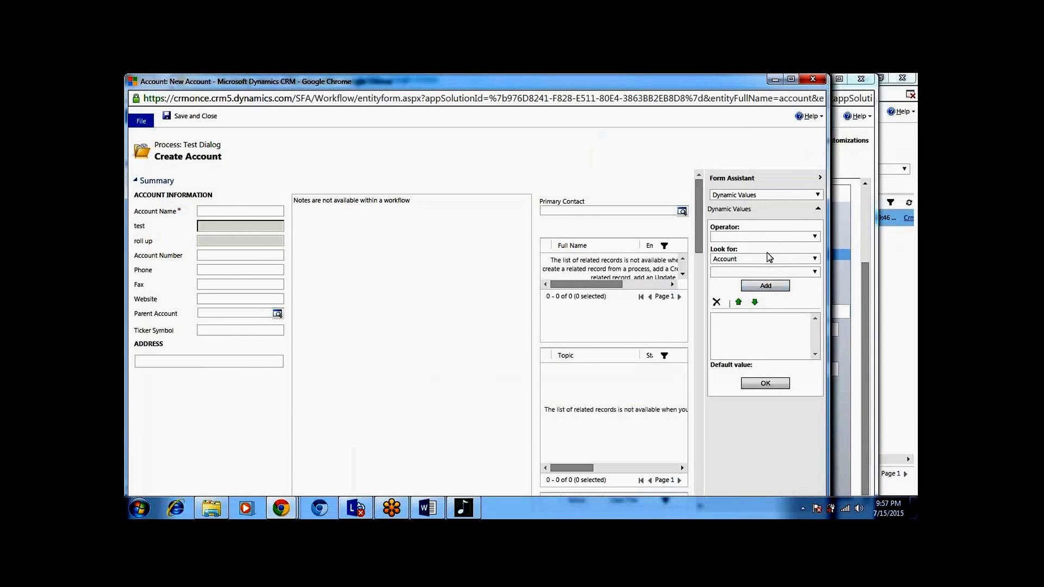
# Step: Try to use the Enter Data prompt's Response Text as the dynamic value for Account Name, and save the form
pyautogui.click(768, 236)
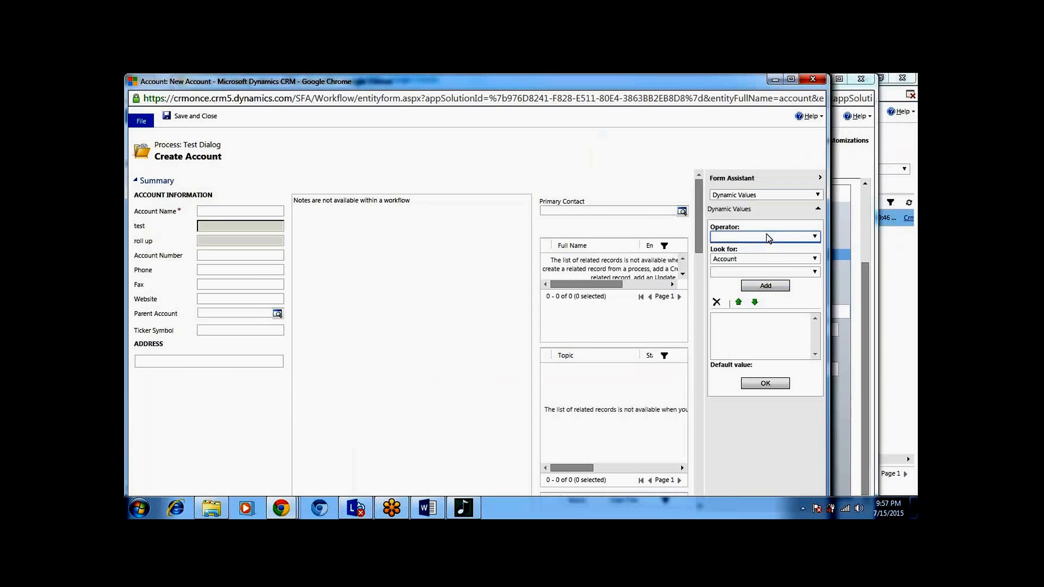
pyautogui.click(815, 260)
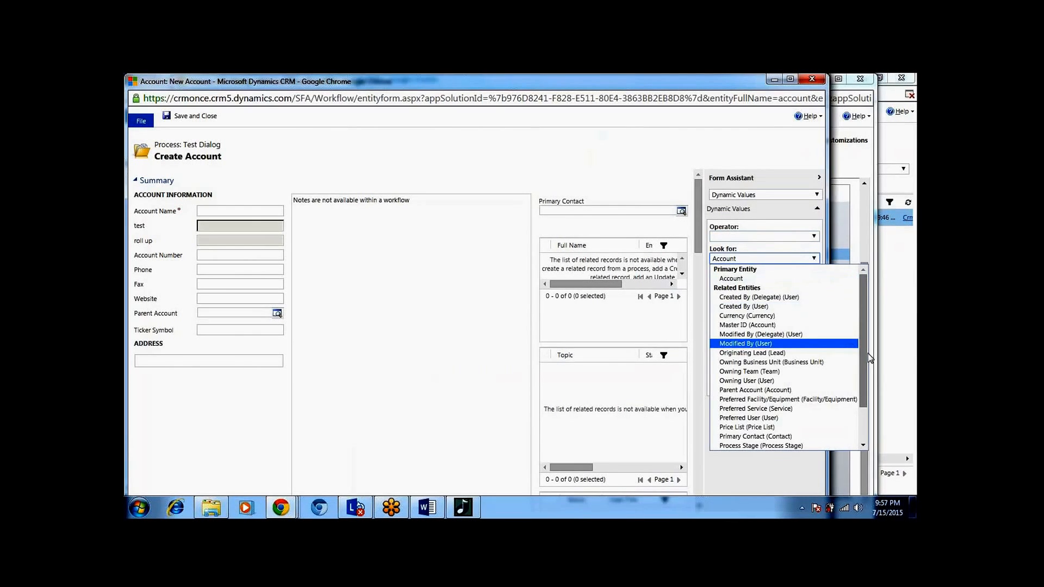
pyautogui.moveTo(866, 357); pyautogui.dragTo(870, 423)
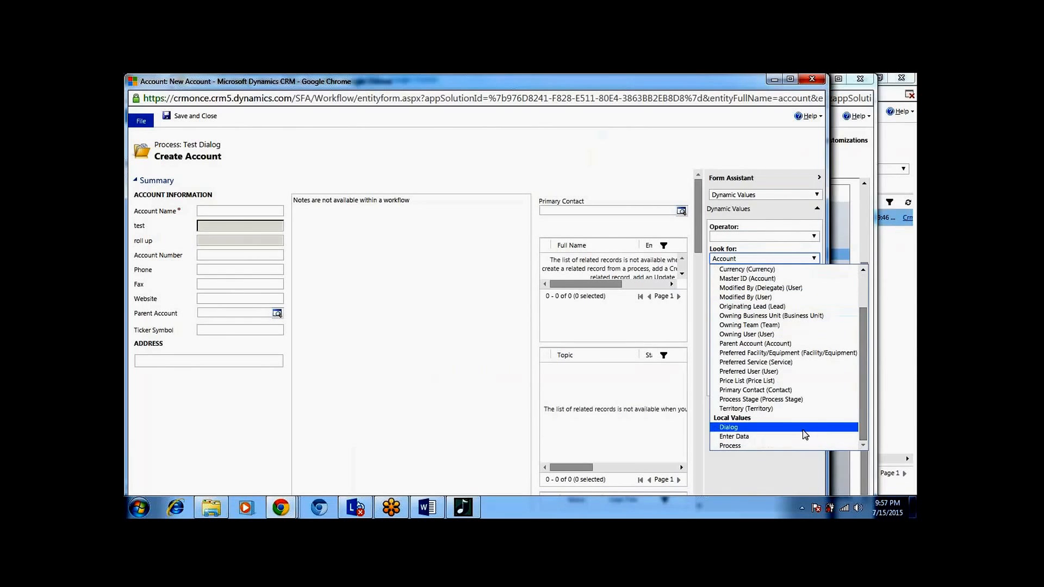
pyautogui.click(756, 438)
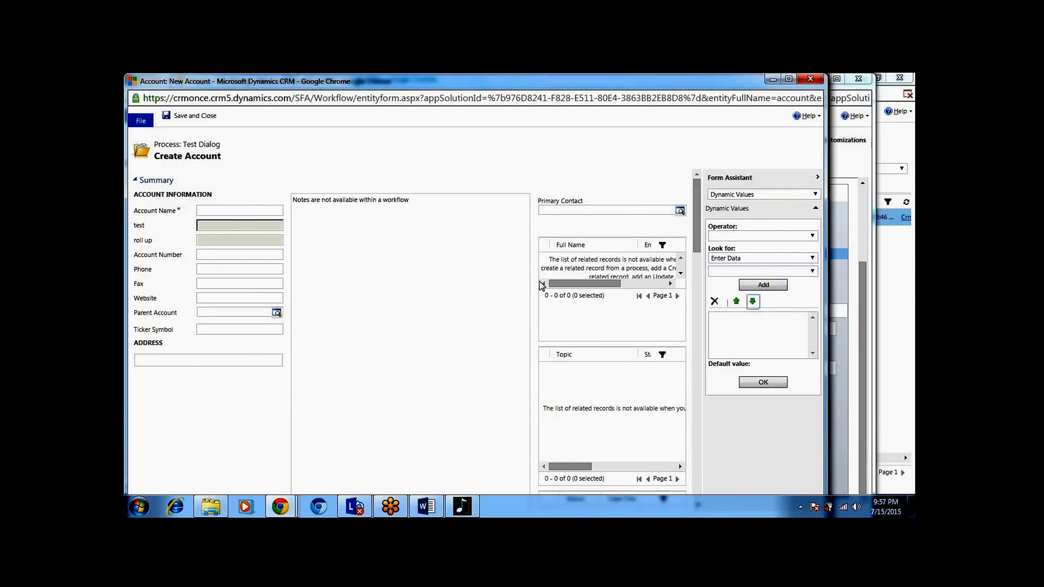
pyautogui.click(231, 210)
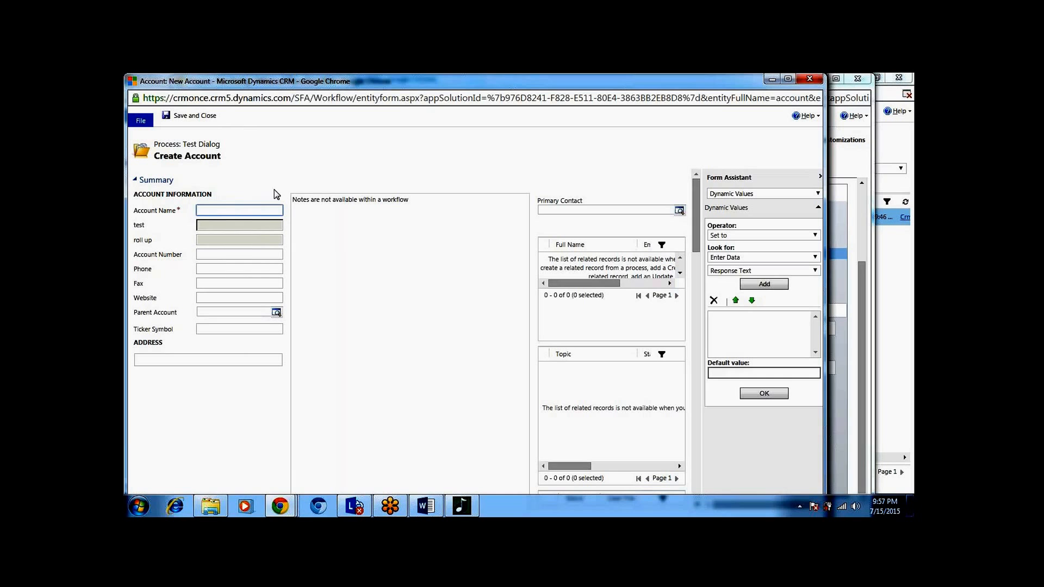
pyautogui.click(207, 116)
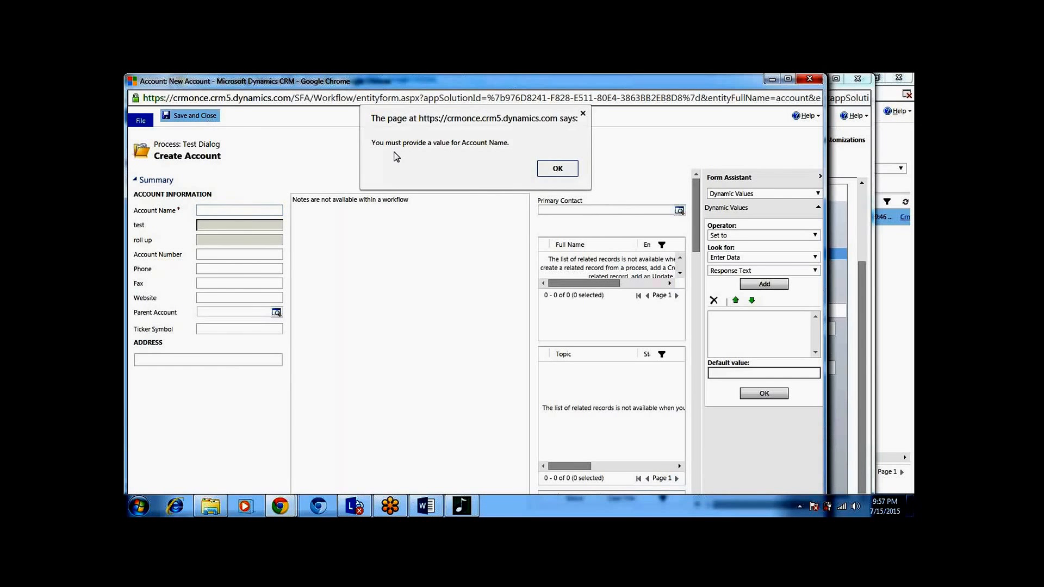
# Step: Set the Create Account step's Account Name to xx, and save and close the form
pyautogui.click(557, 168)
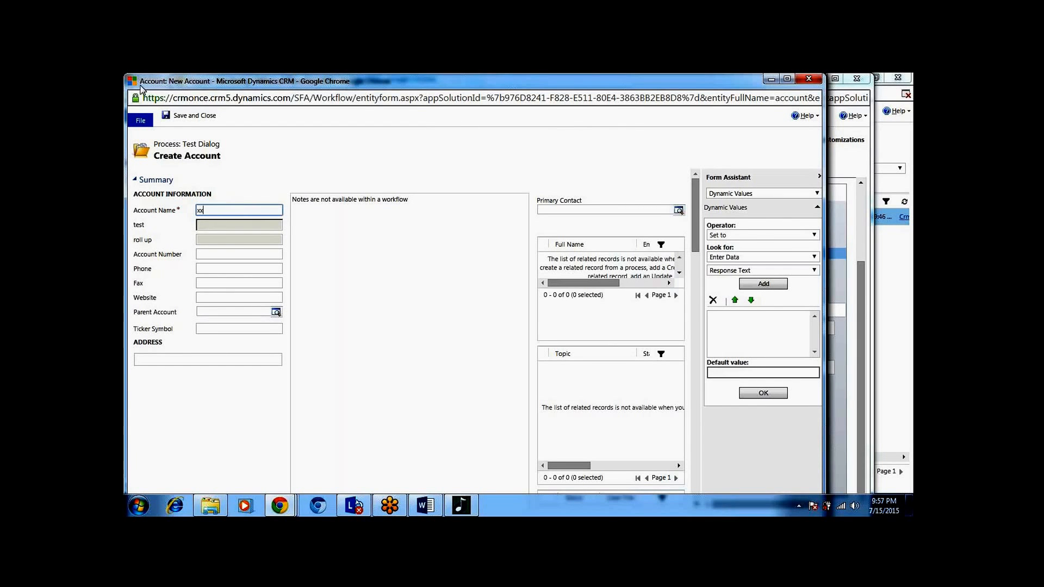
pyautogui.click(191, 115)
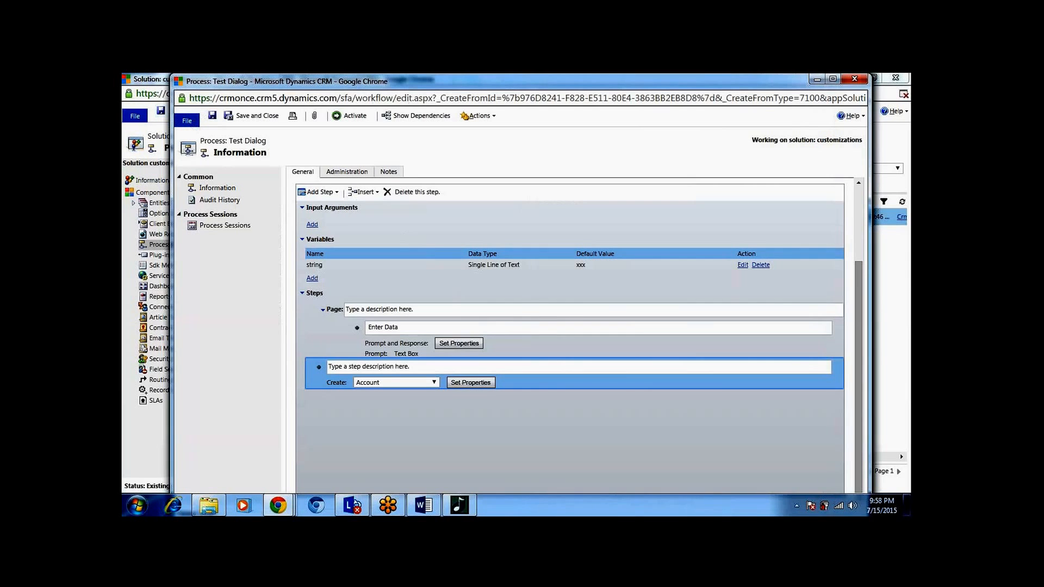
pyautogui.click(336, 193)
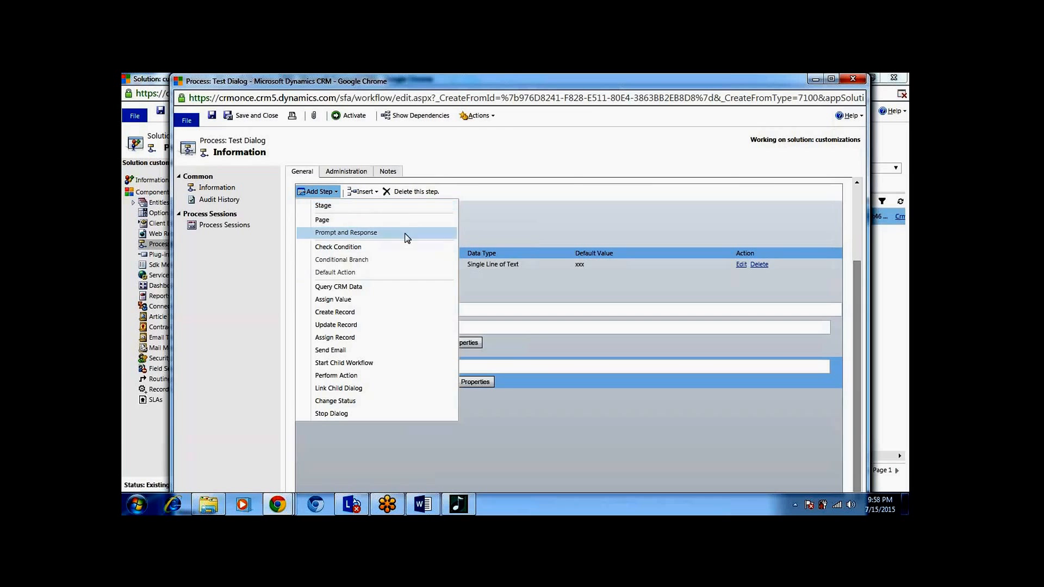
pyautogui.click(528, 302)
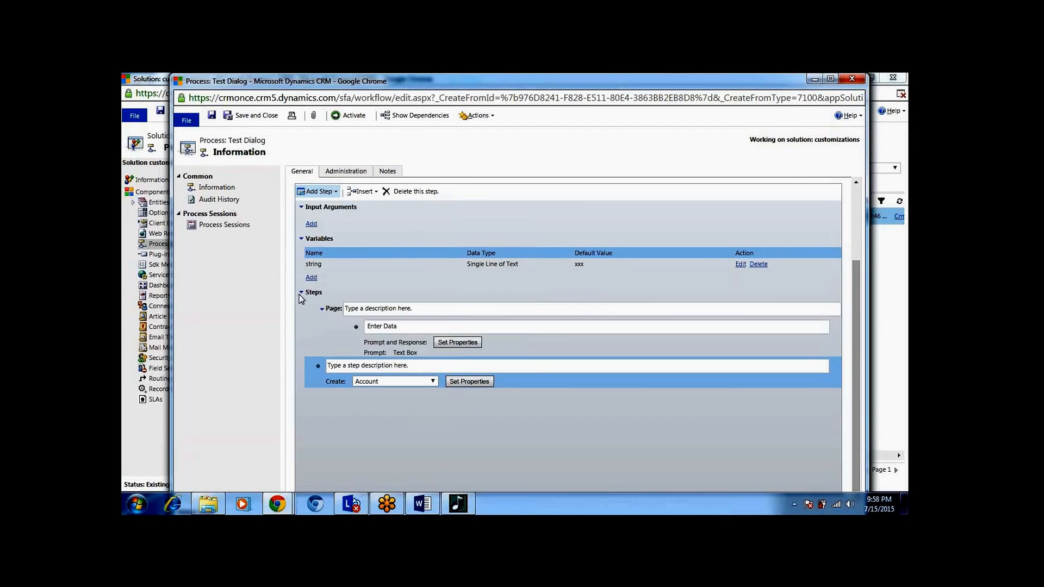
pyautogui.click(322, 309)
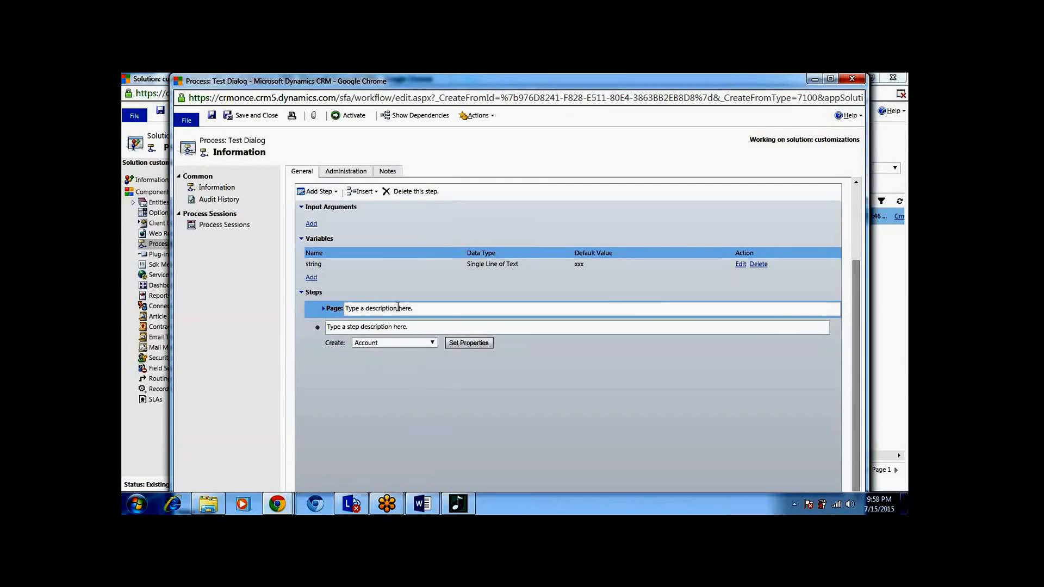
pyautogui.click(397, 308)
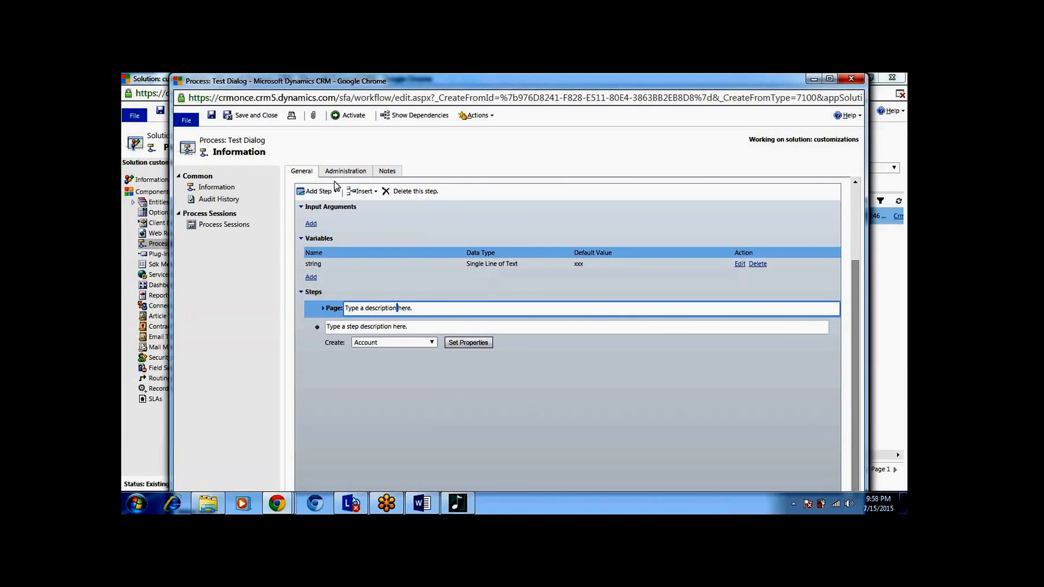
# Step: Activate the Test Dialog process and minimize its window
pyautogui.click(353, 116)
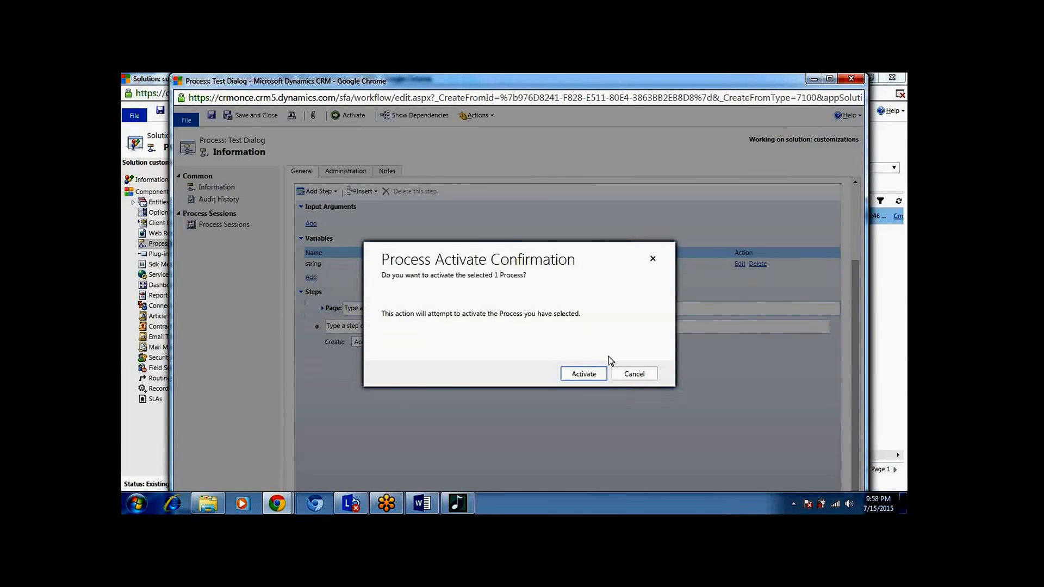
pyautogui.click(583, 374)
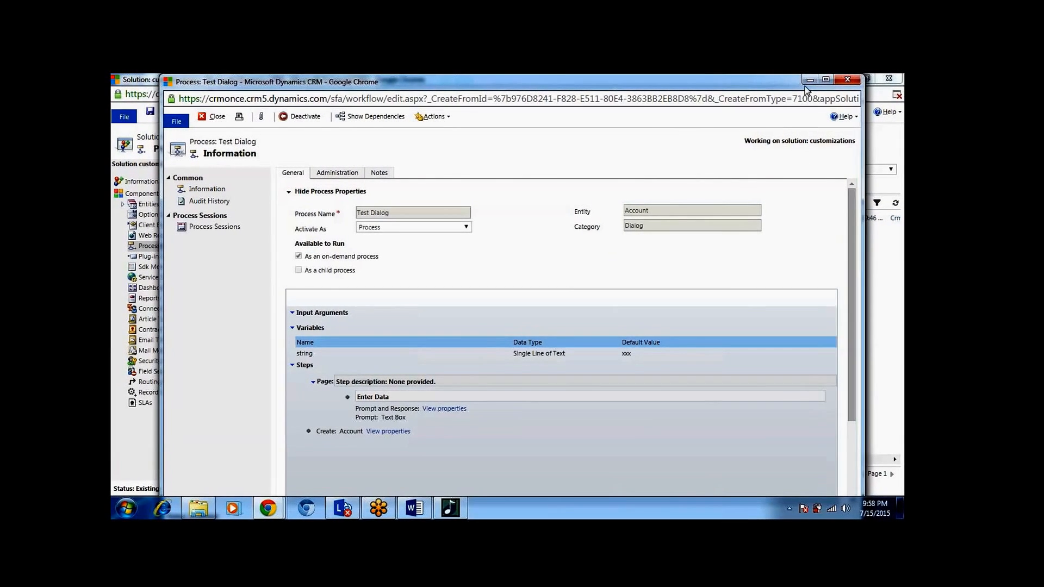
pyautogui.click(806, 80)
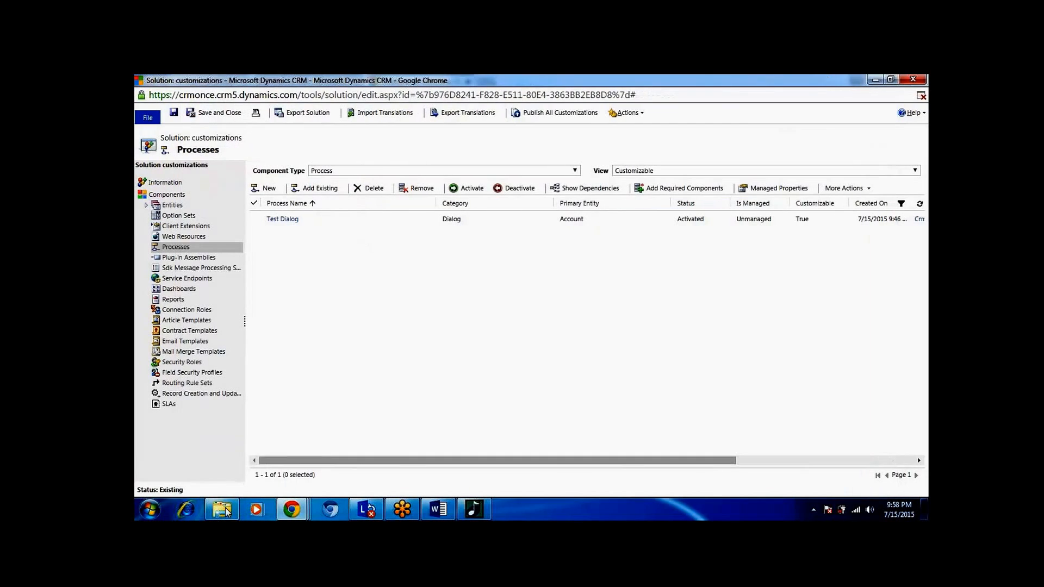
# Step: Switch to the main CRM window and open the Accounts list in the Sales area
pyautogui.moveTo(303, 510)
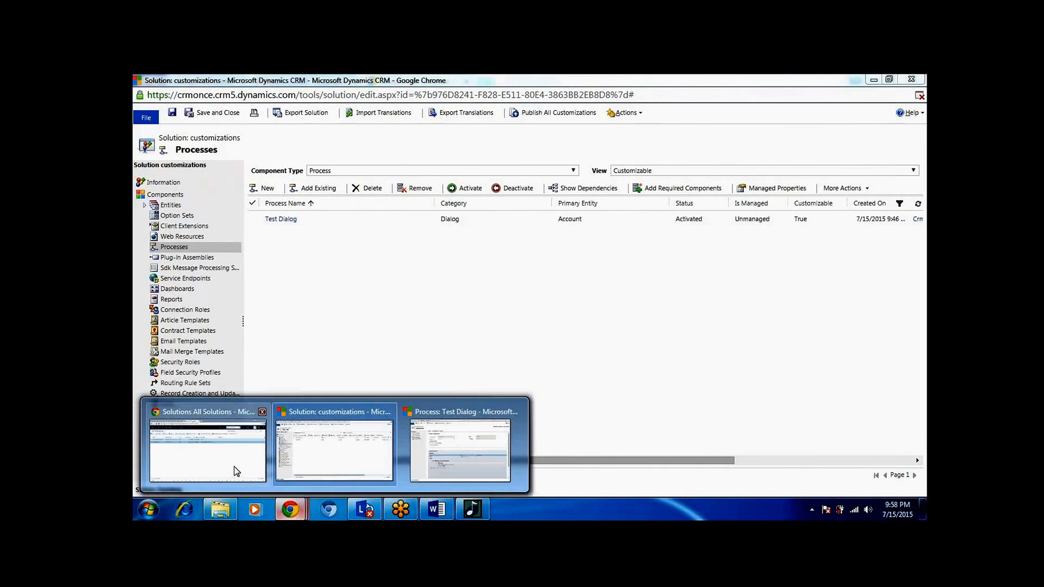
pyautogui.click(235, 471)
pyautogui.click(305, 124)
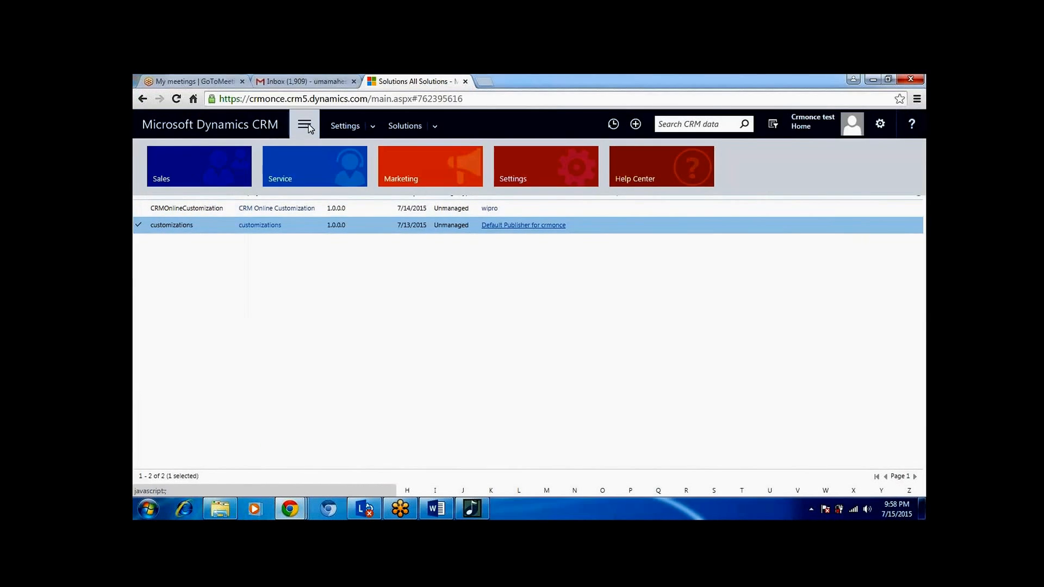
pyautogui.click(217, 183)
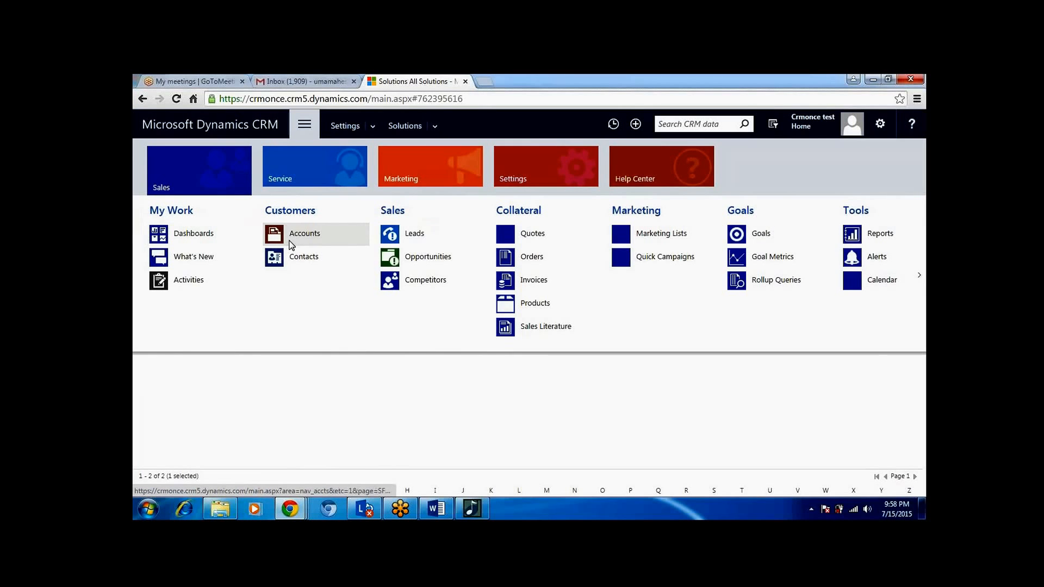
pyautogui.click(290, 242)
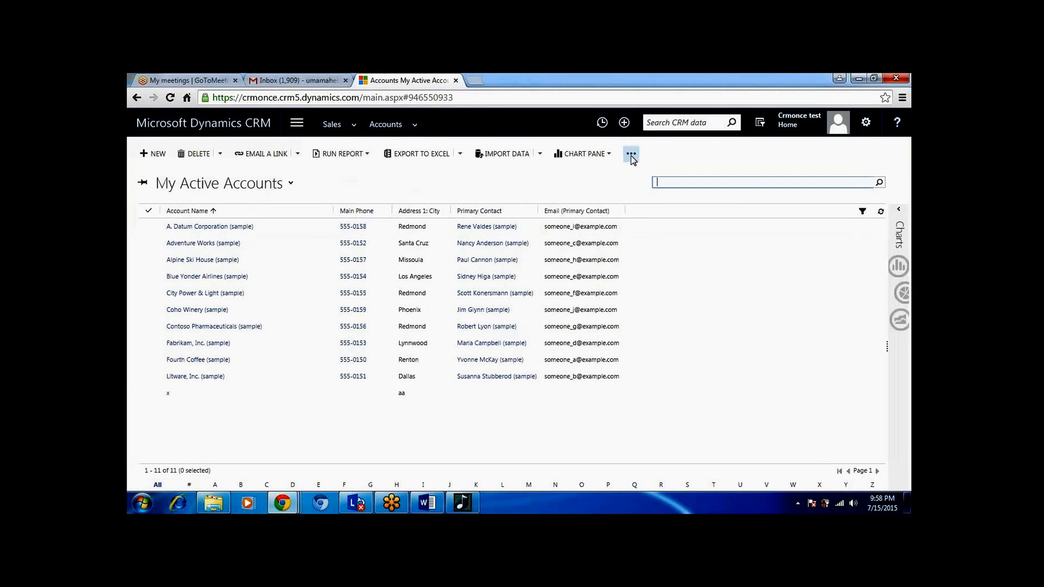
pyautogui.click(631, 155)
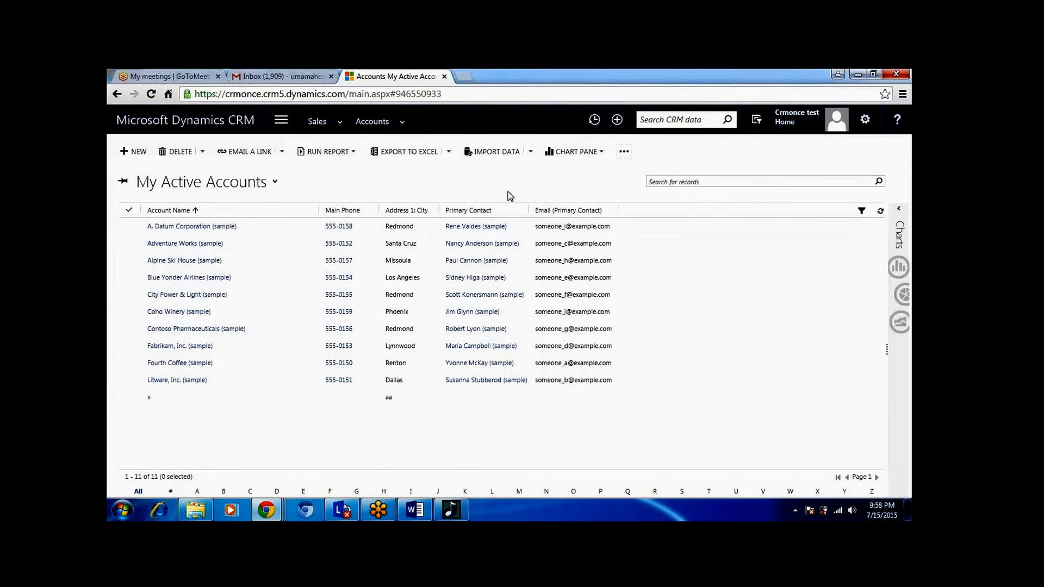
# Step: Open the A. Datum Corporation (sample) account and start the Test Dialog on it
pyautogui.doubleClick(367, 227)
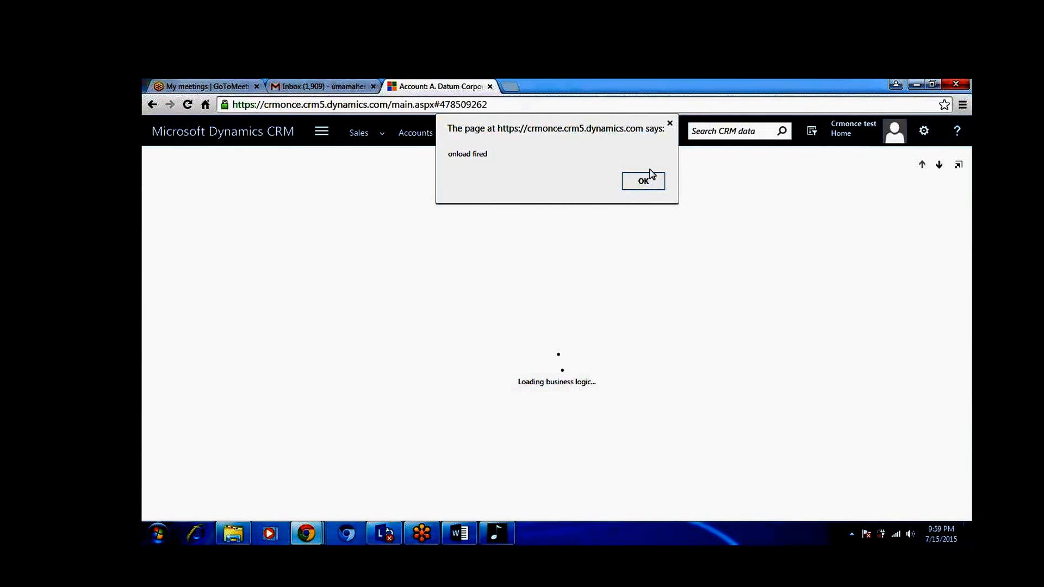
pyautogui.click(646, 181)
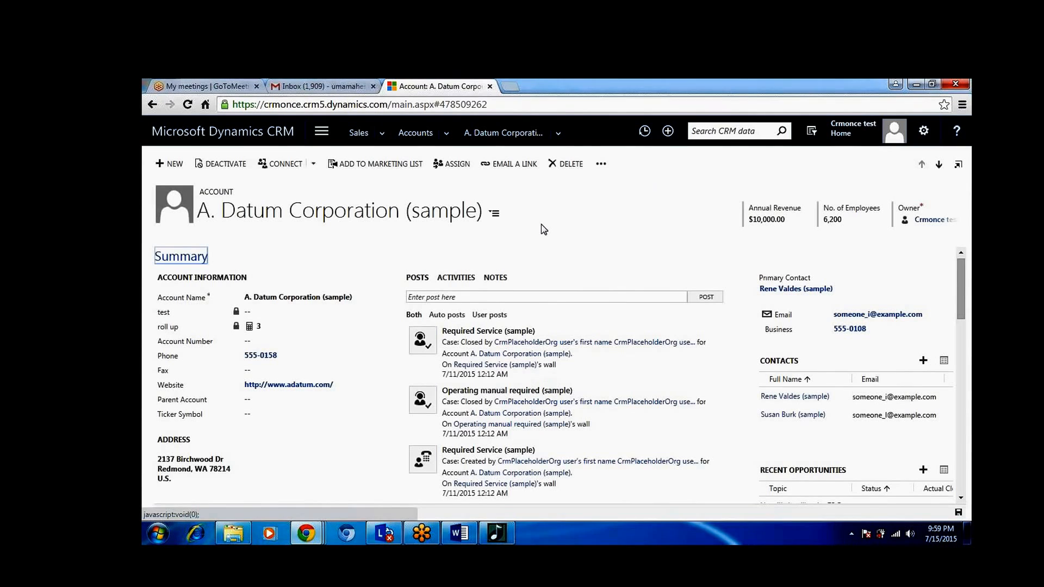
pyautogui.click(602, 165)
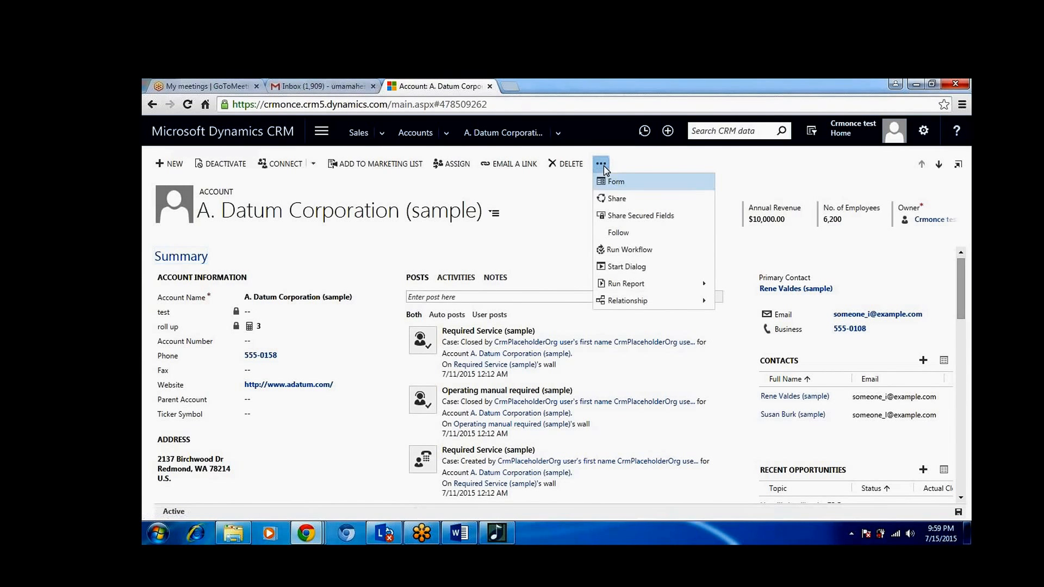
pyautogui.click(629, 267)
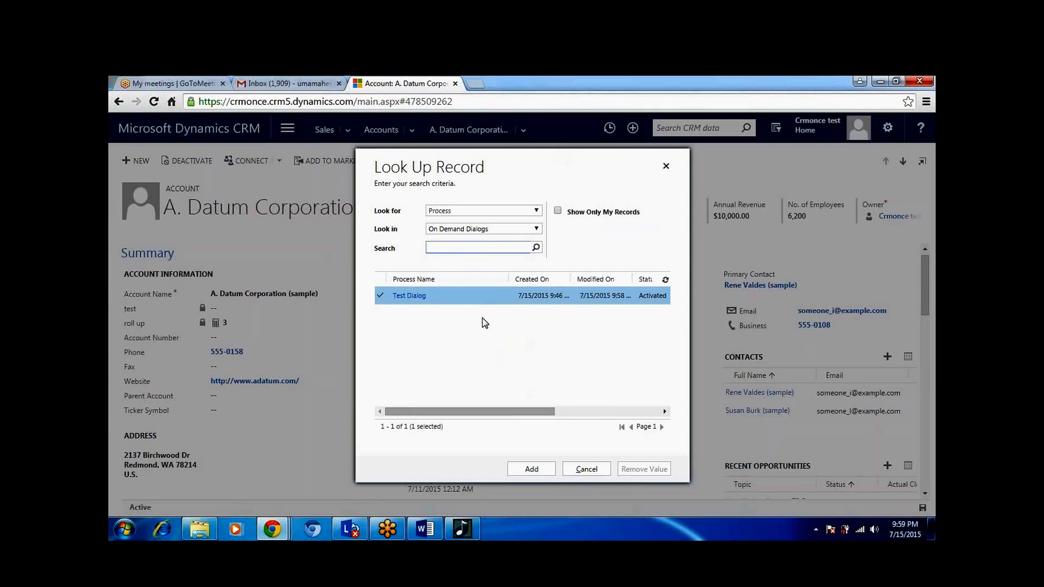
pyautogui.click(532, 469)
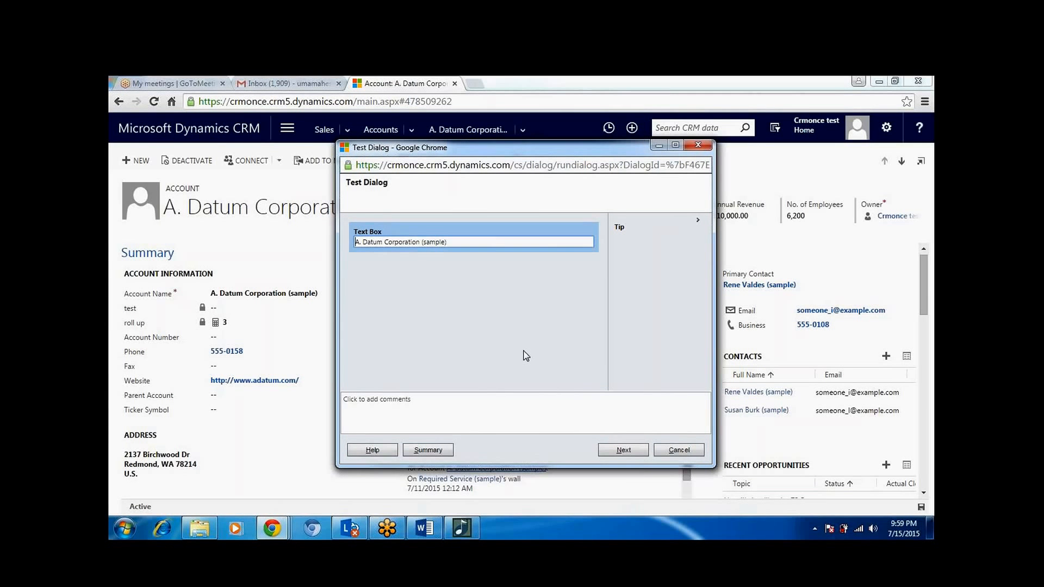
# Step: Replace the default response in the dialog's Text Box prompt with new text, and run the dialog through to its end
pyautogui.click(528, 243)
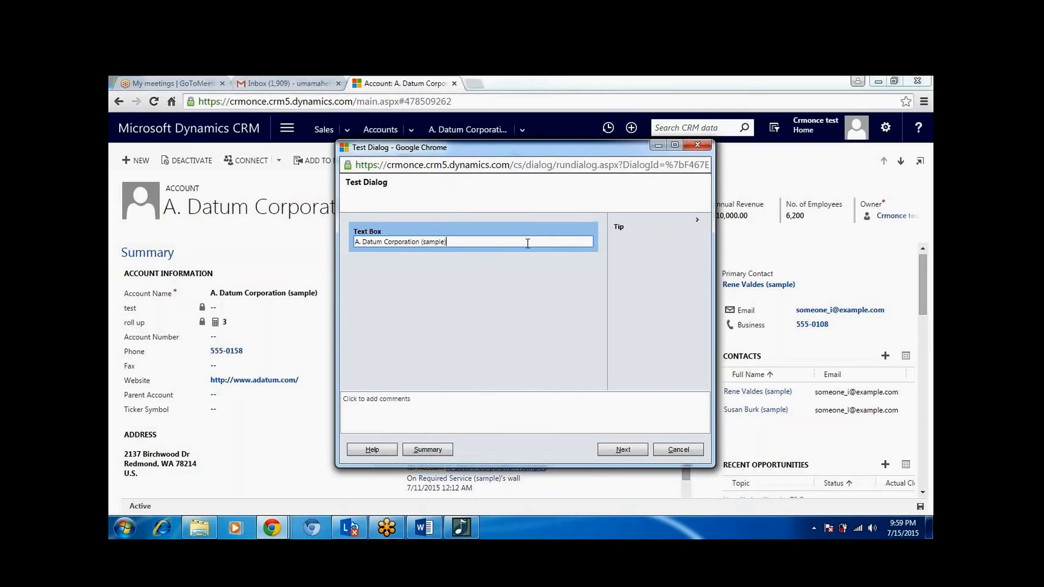
pyautogui.moveTo(406, 223); pyautogui.dragTo(328, 234)
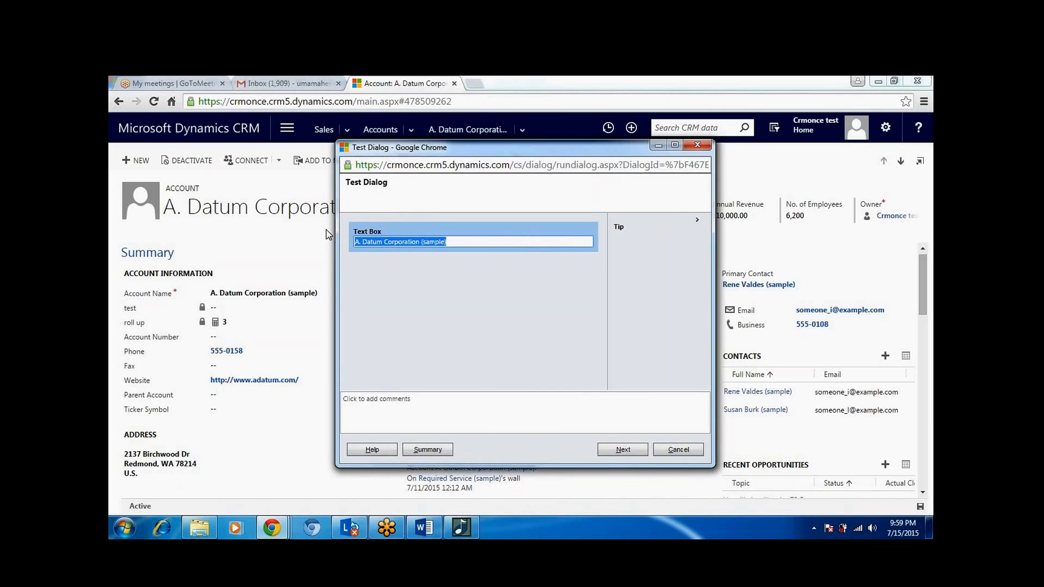
pyautogui.press('BackSpace')
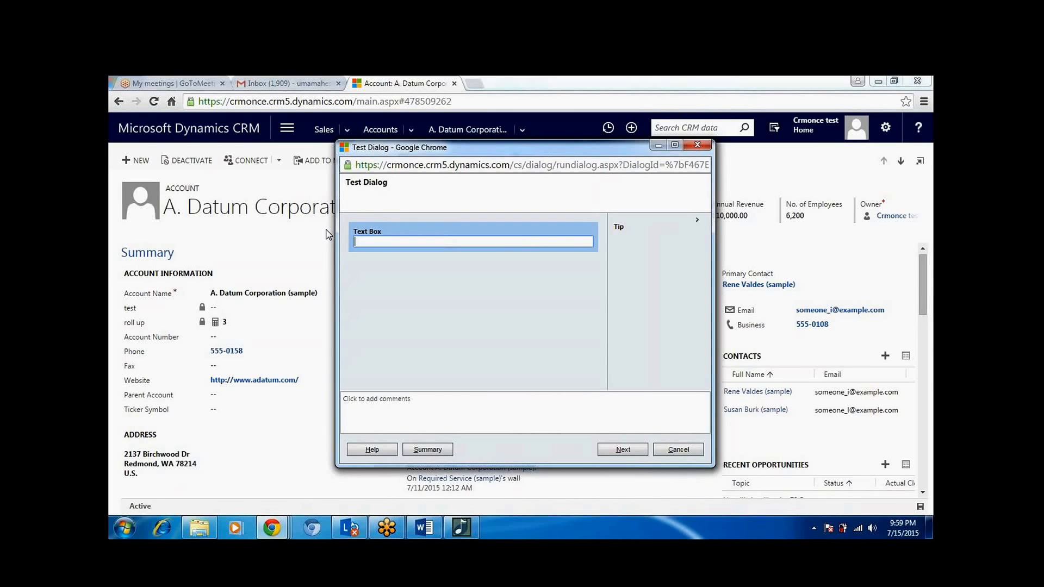
pyautogui.write('tes')
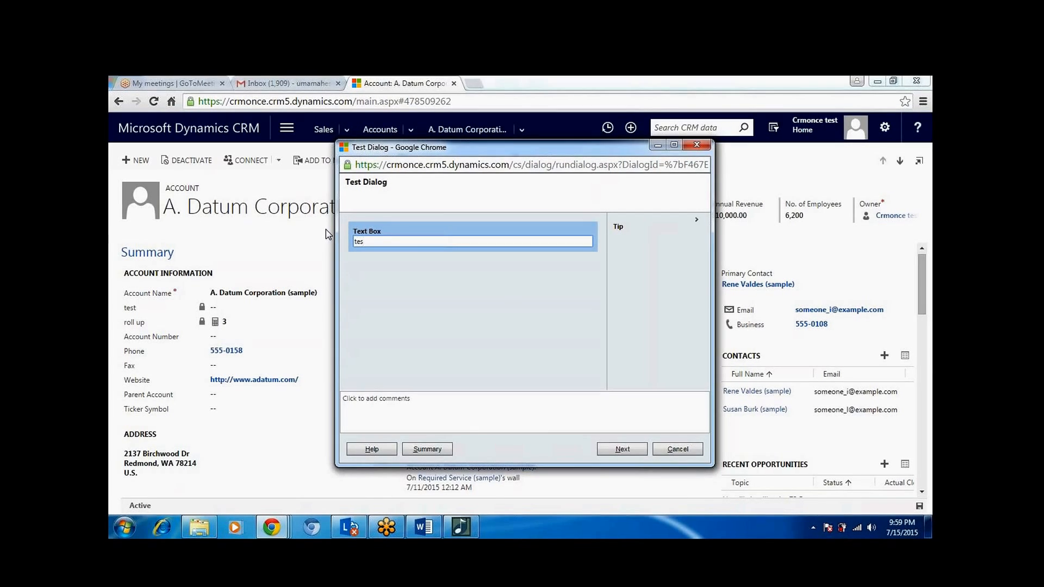
pyautogui.write('xt')
pyautogui.click(621, 450)
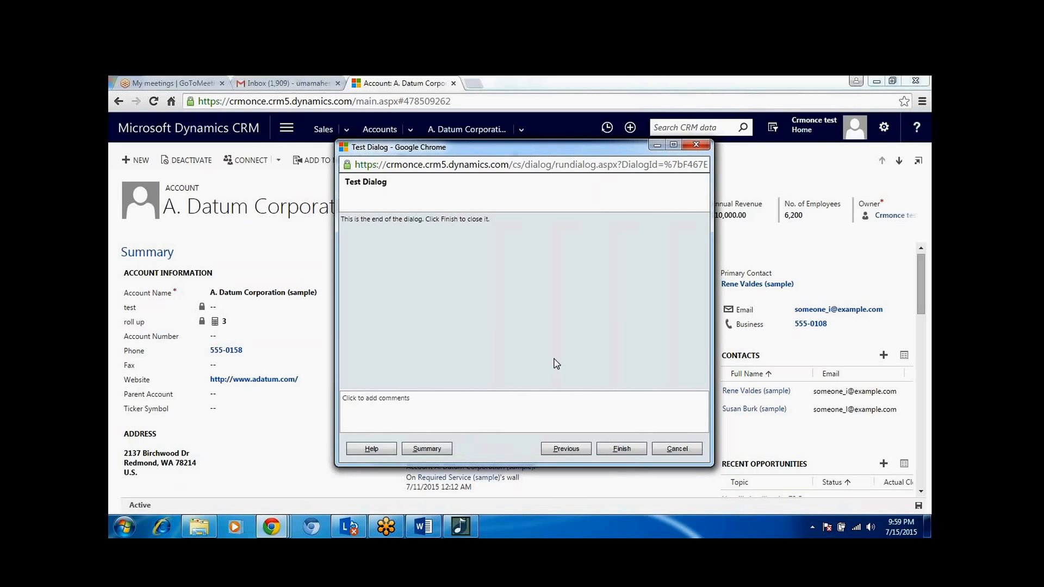
pyautogui.click(622, 449)
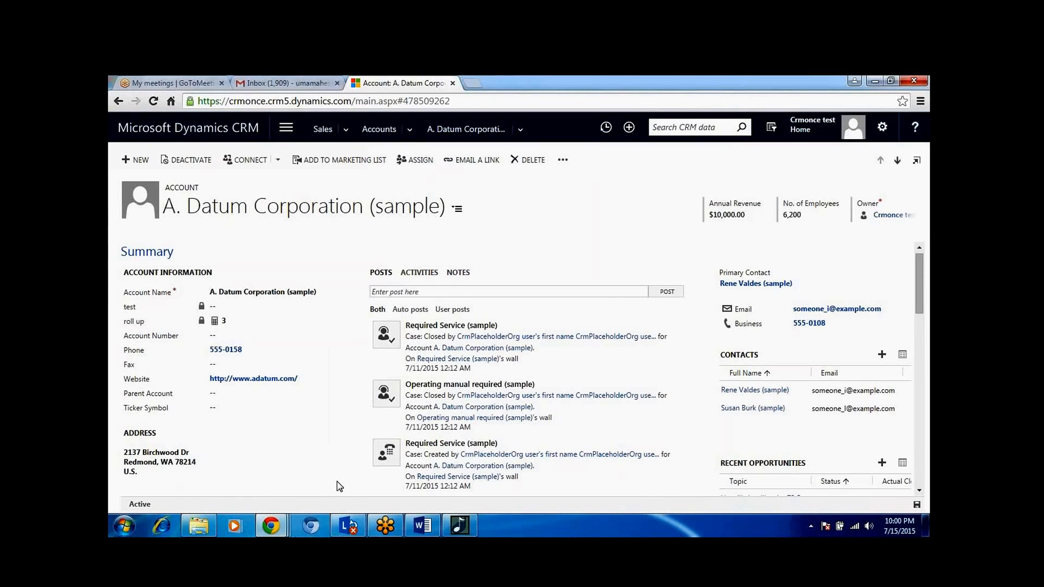
# Step: Return to the My Active Accounts list and refresh it to check for the account created by the dialog
pyautogui.click(379, 131)
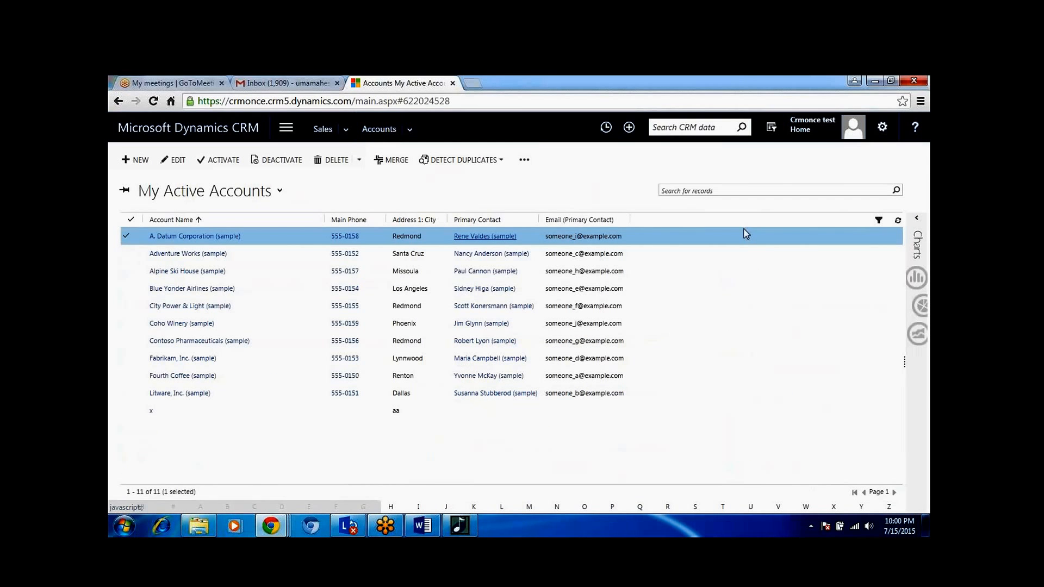
pyautogui.click(897, 222)
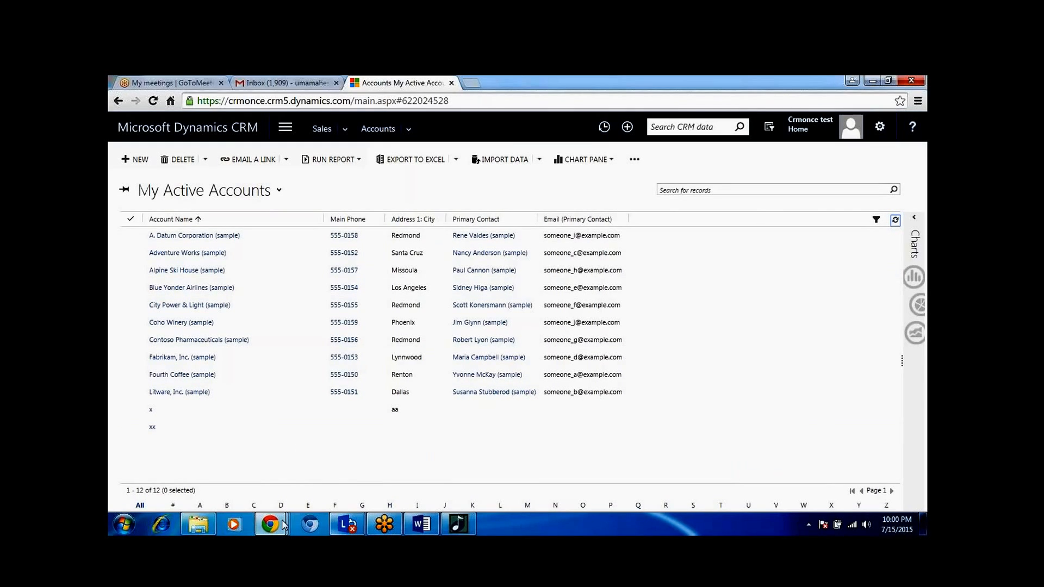
# Step: Switch to the Test Dialog process window and deactivate the process
pyautogui.moveTo(271, 525)
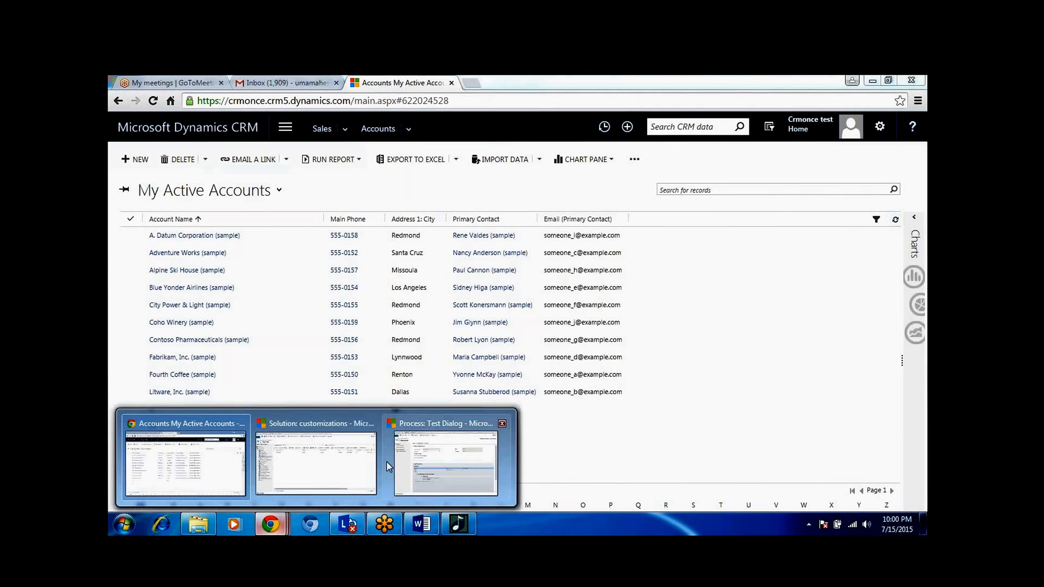
pyautogui.click(442, 469)
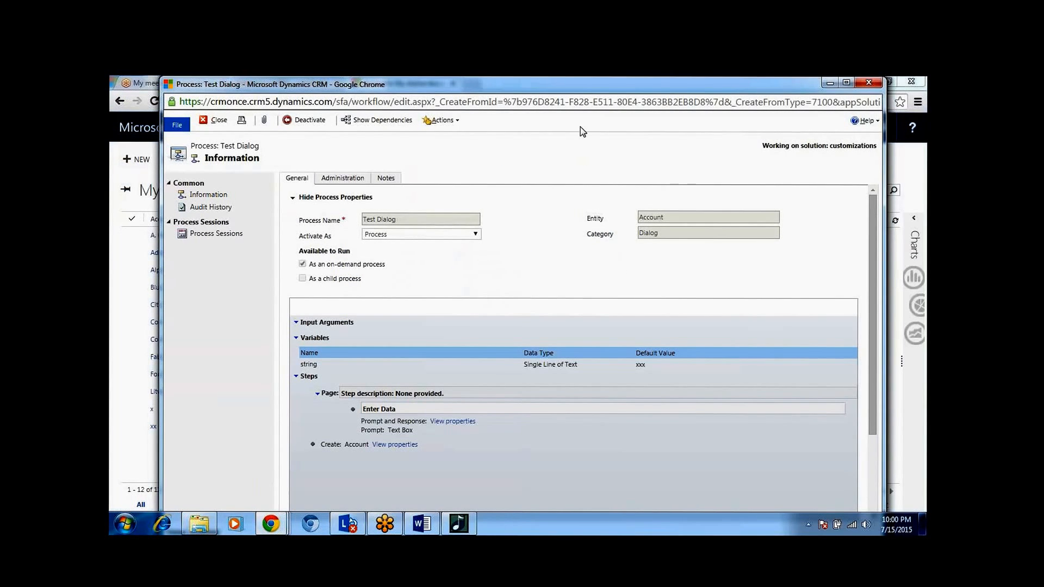
pyautogui.click(314, 120)
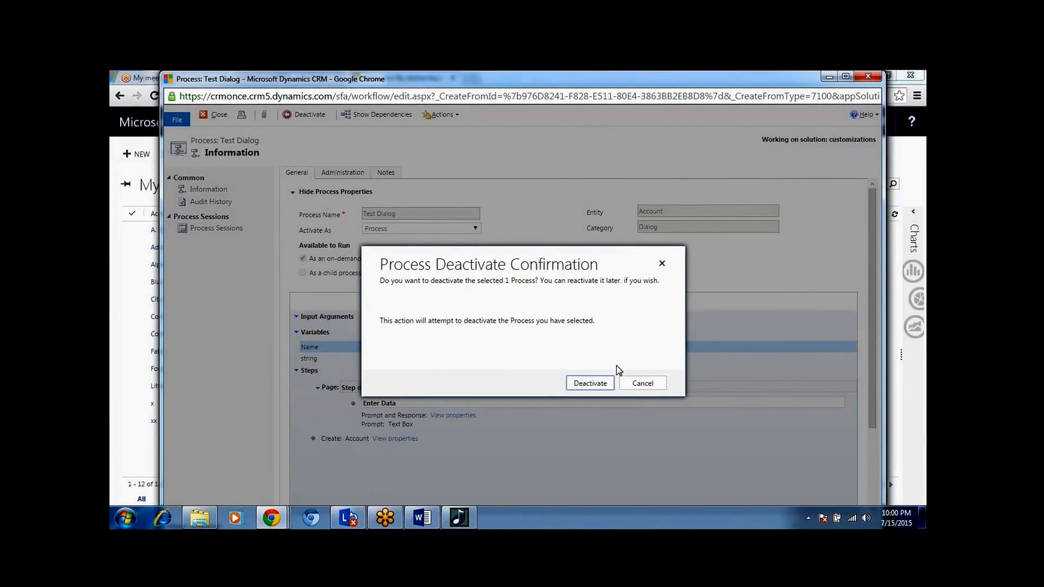
pyautogui.click(590, 383)
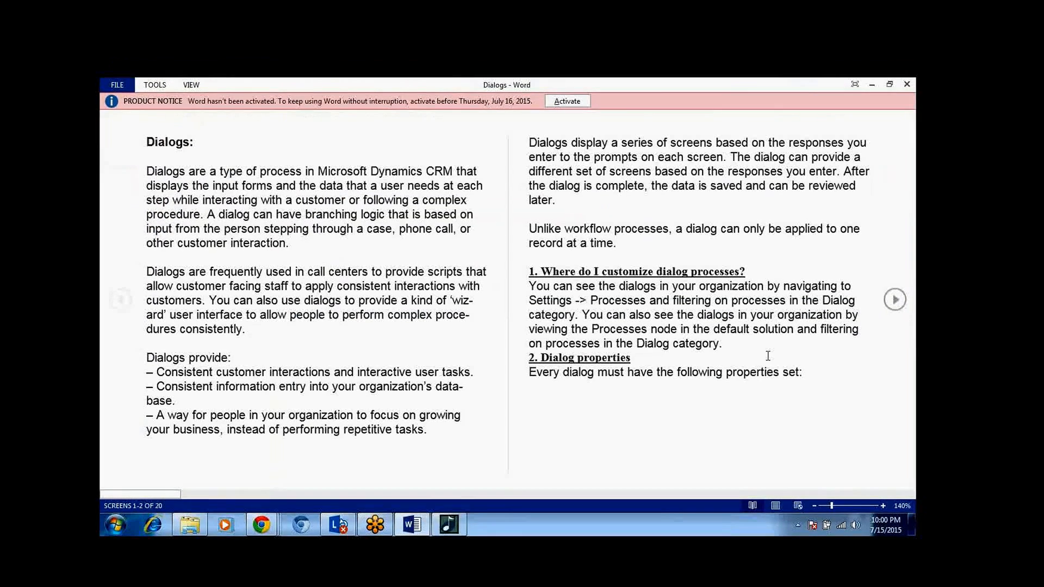
# Step: Page through the Dialogs document in Word to its end, reviewing dialog properties, activation, components, prompt and response settings, child dialogs and CRM data queries
pyautogui.click(901, 298)
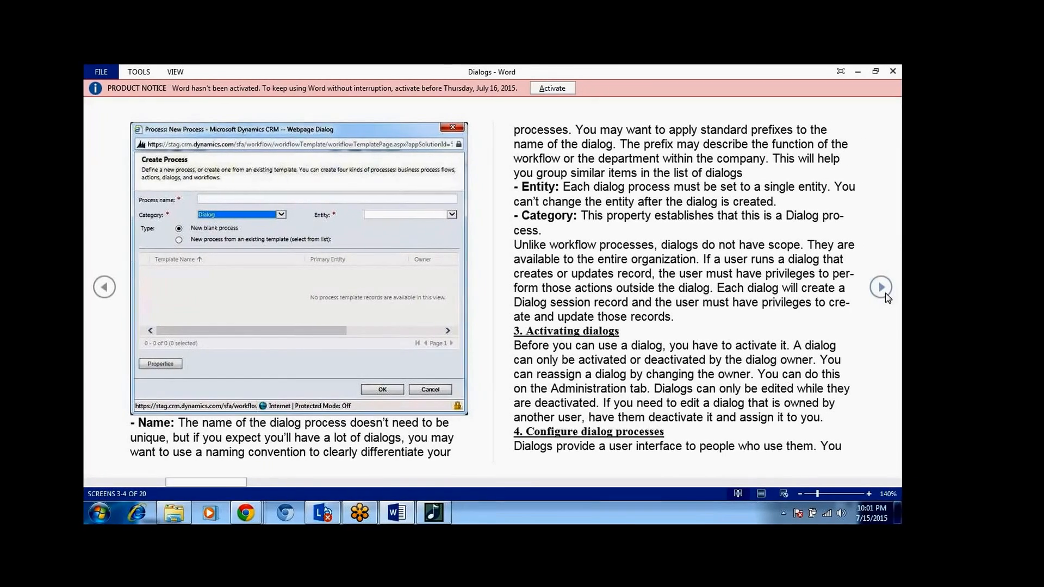
pyautogui.click(885, 287)
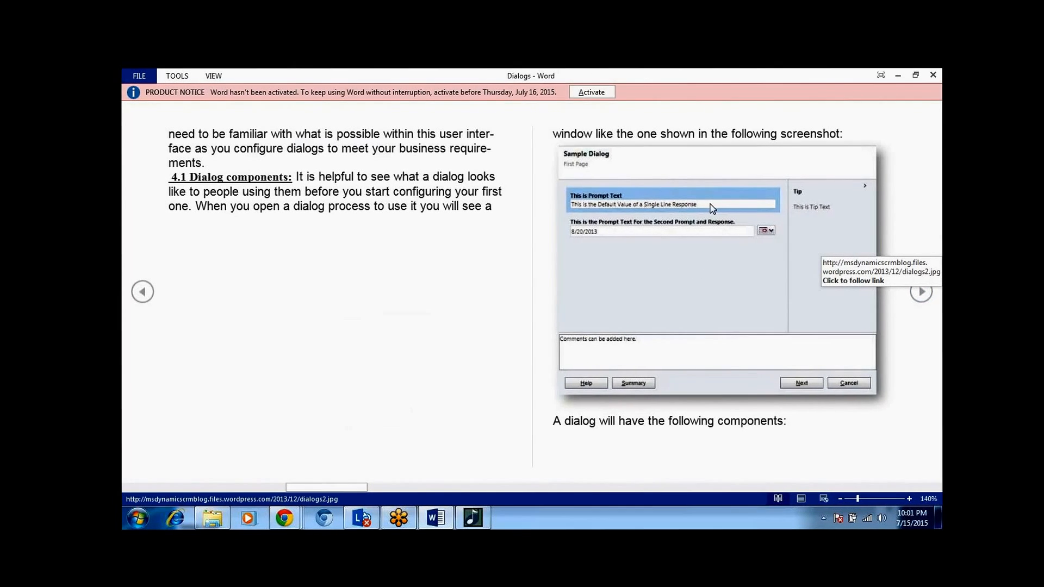
pyautogui.click(905, 286)
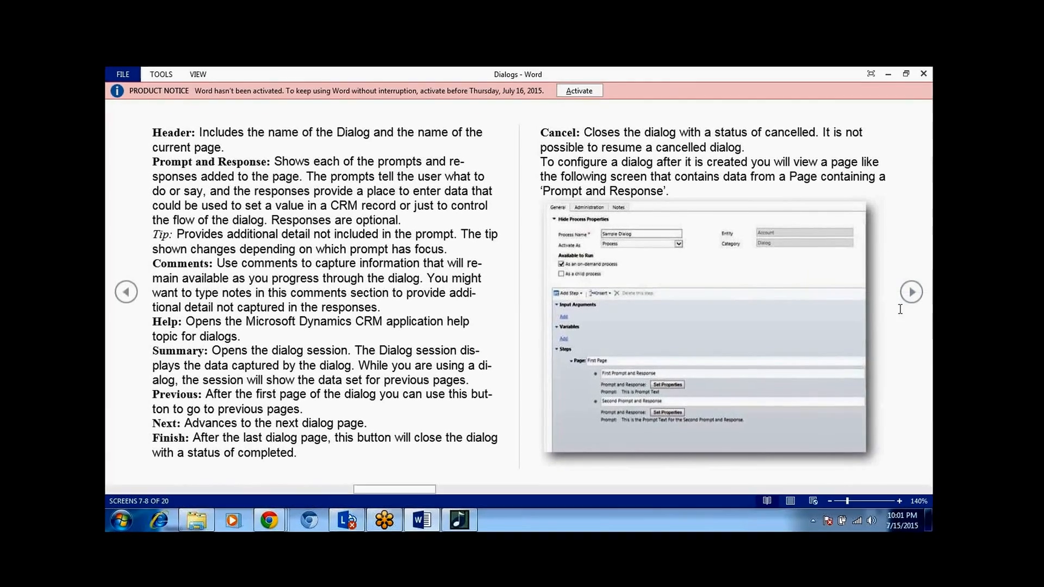
pyautogui.click(910, 293)
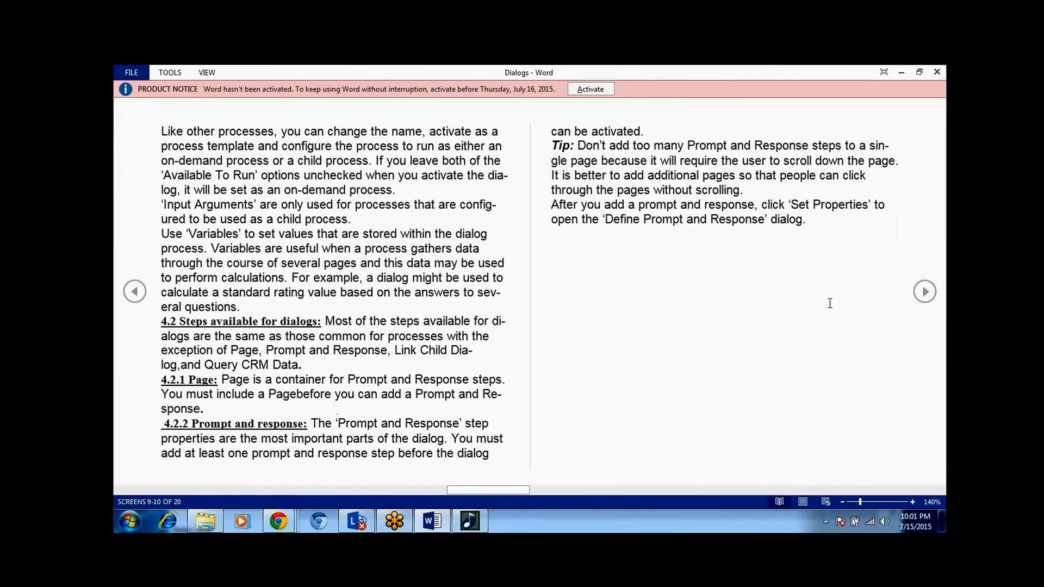
pyautogui.click(928, 294)
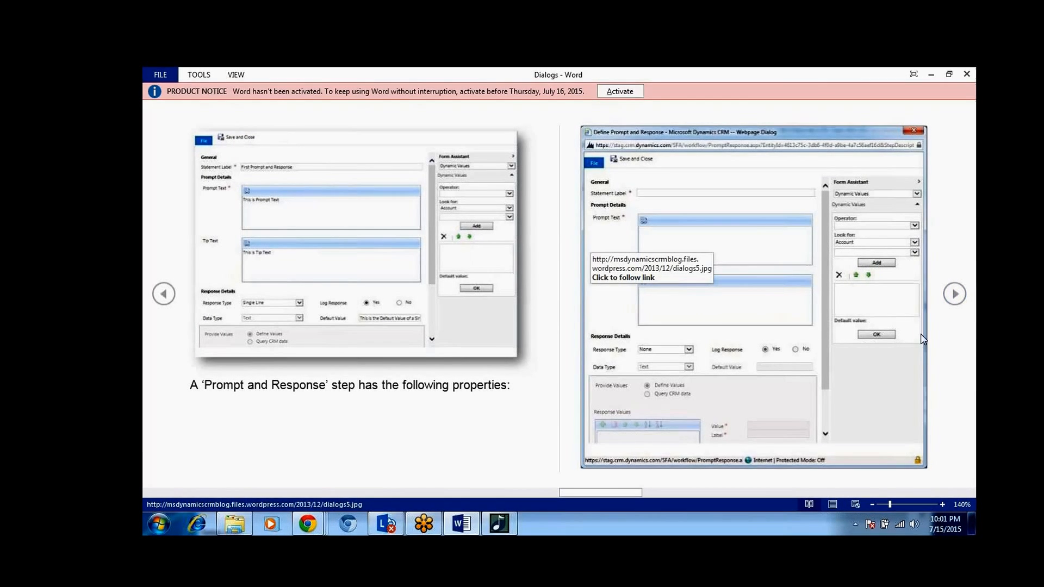
pyautogui.click(953, 294)
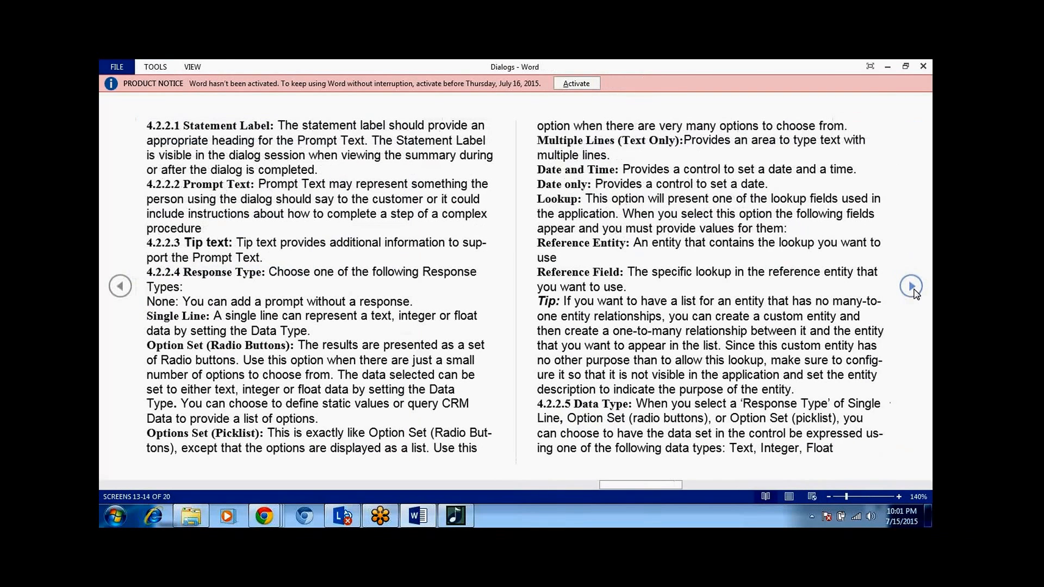
pyautogui.click(913, 288)
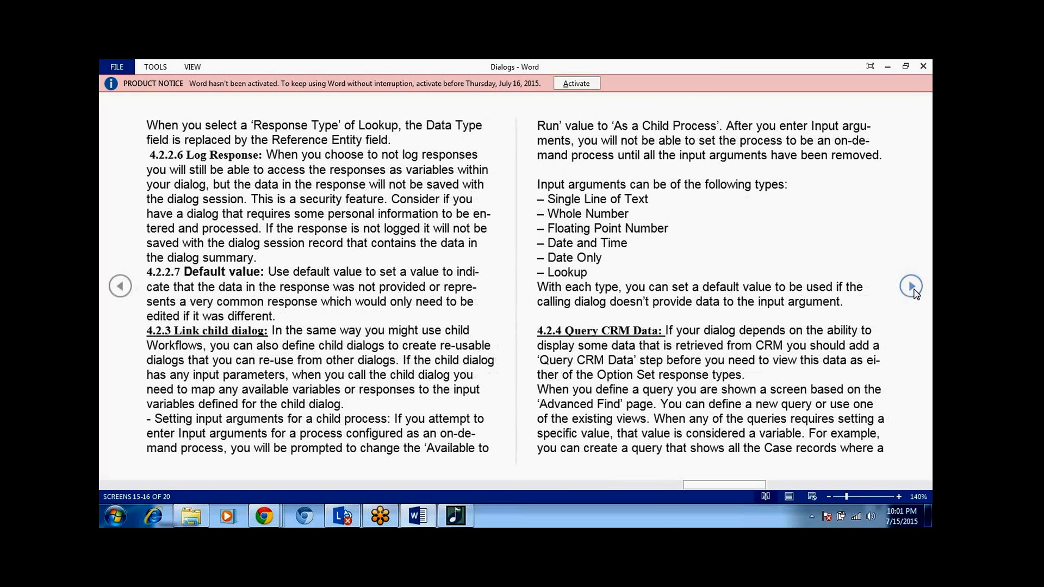
pyautogui.click(913, 288)
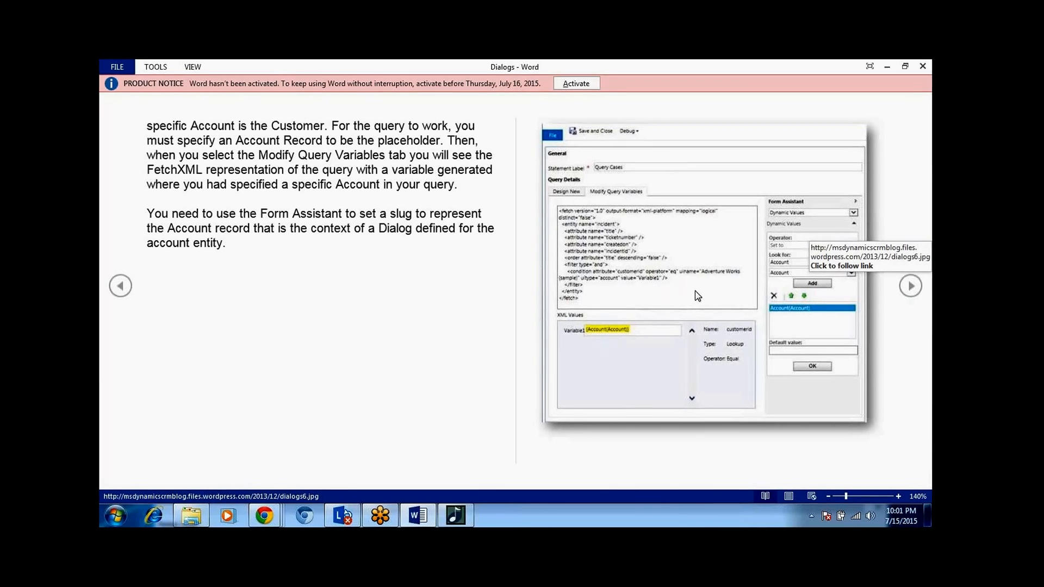
pyautogui.click(914, 286)
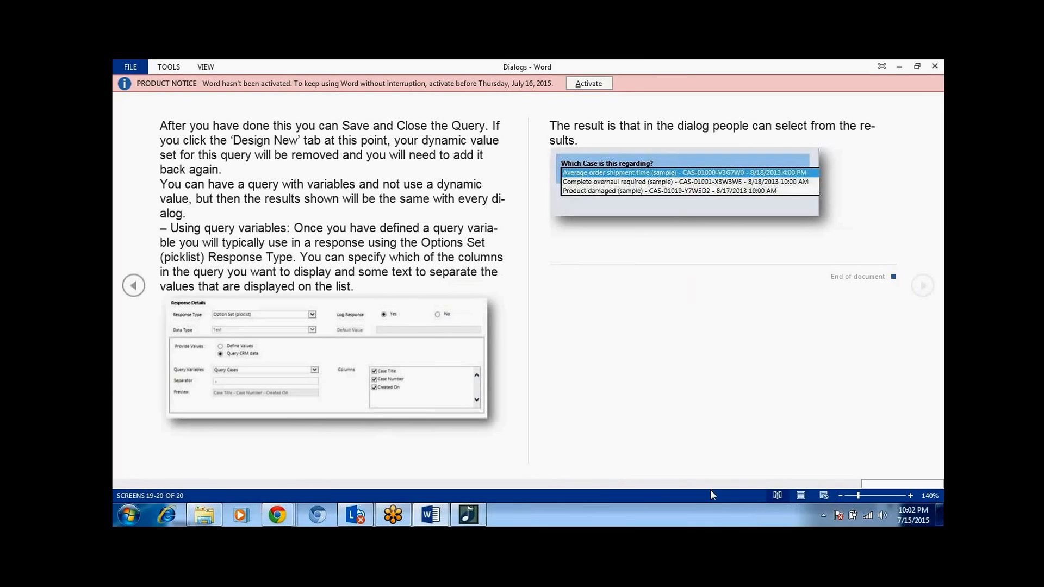
pyautogui.click(713, 427)
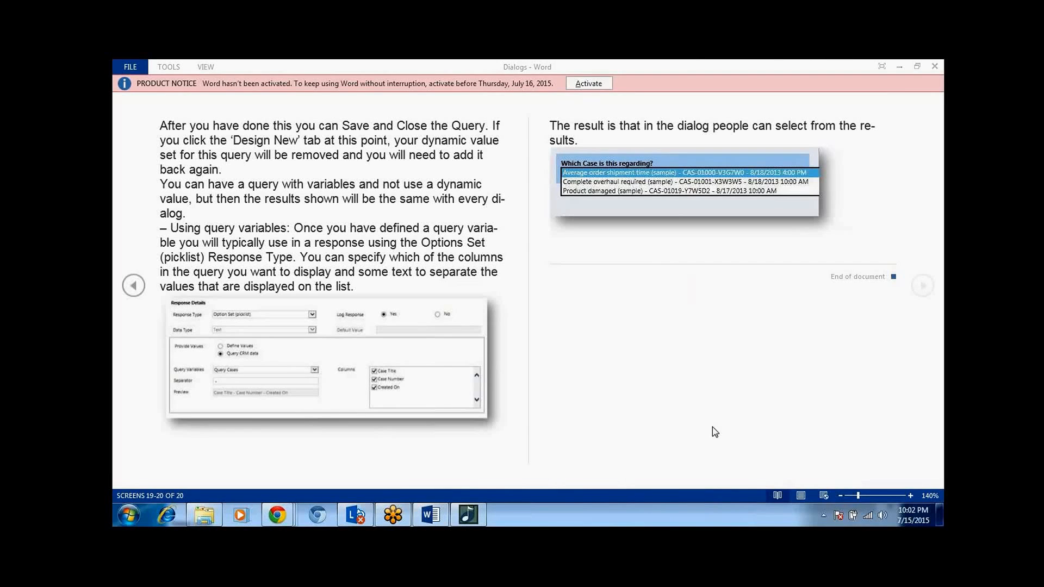